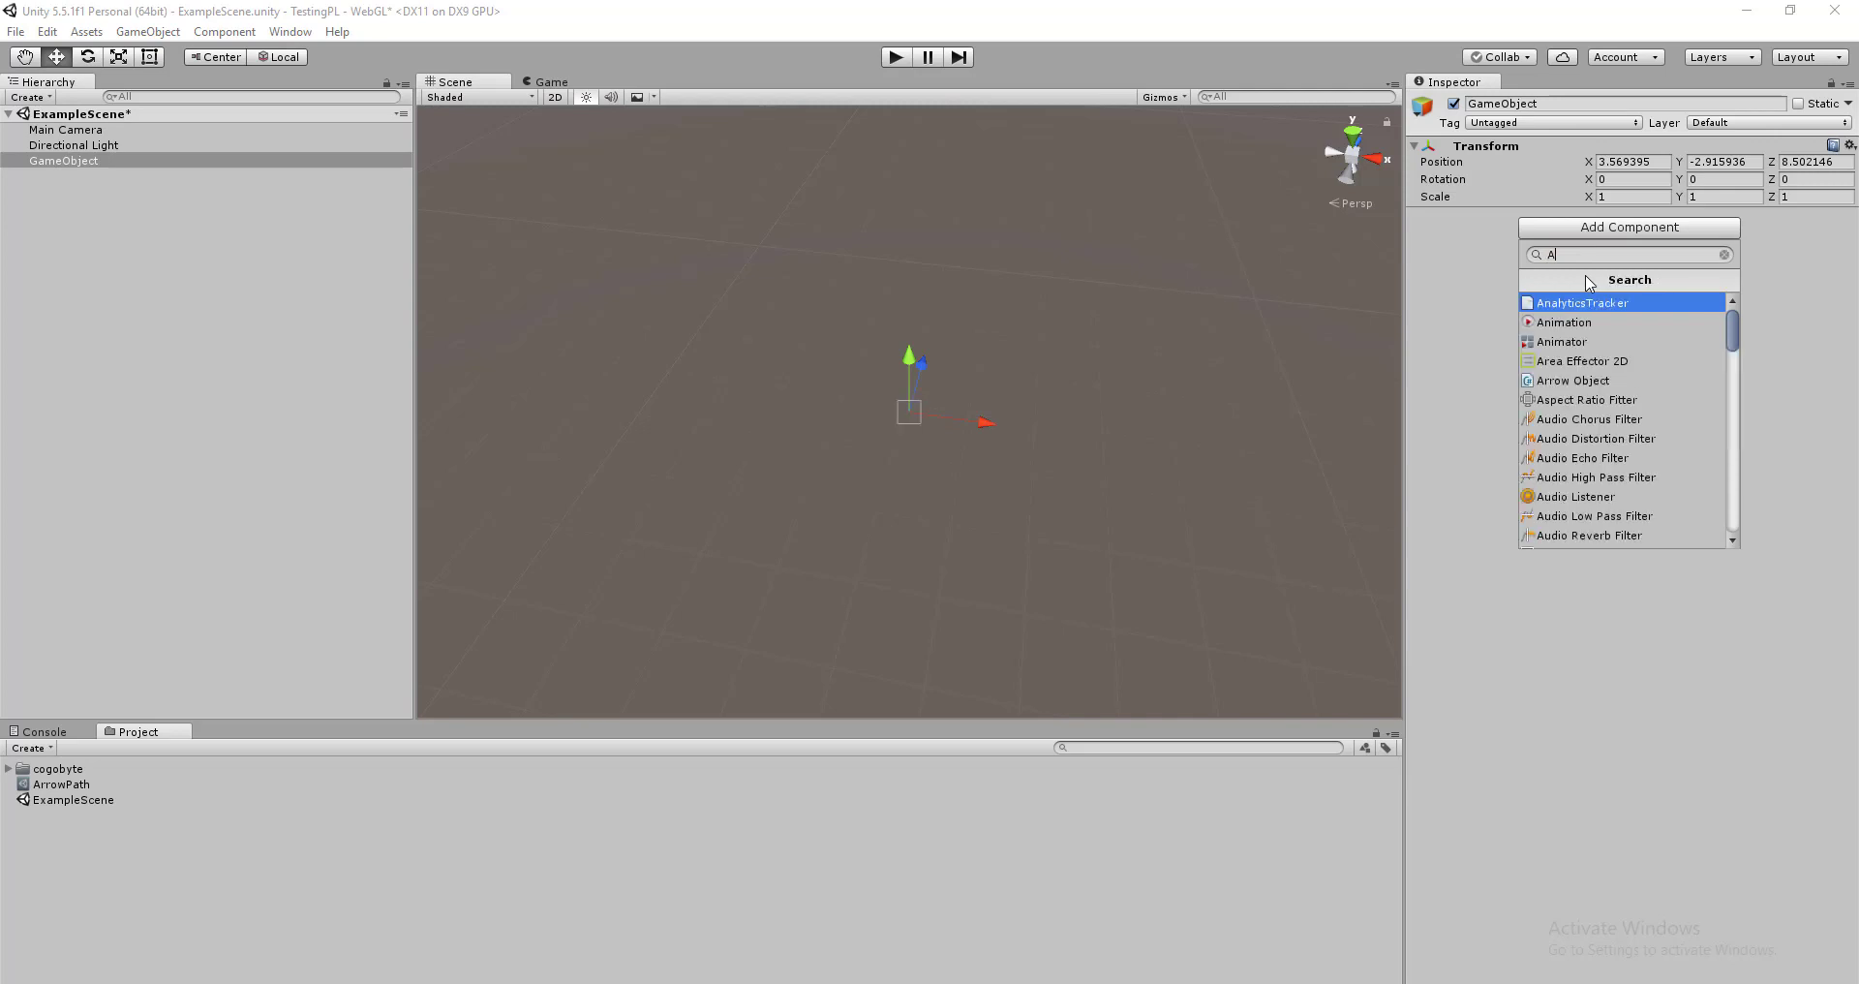
Add the Arrow Object component to GameObject and create a Cogobyte ArrowPath asset in the project
key("Return")
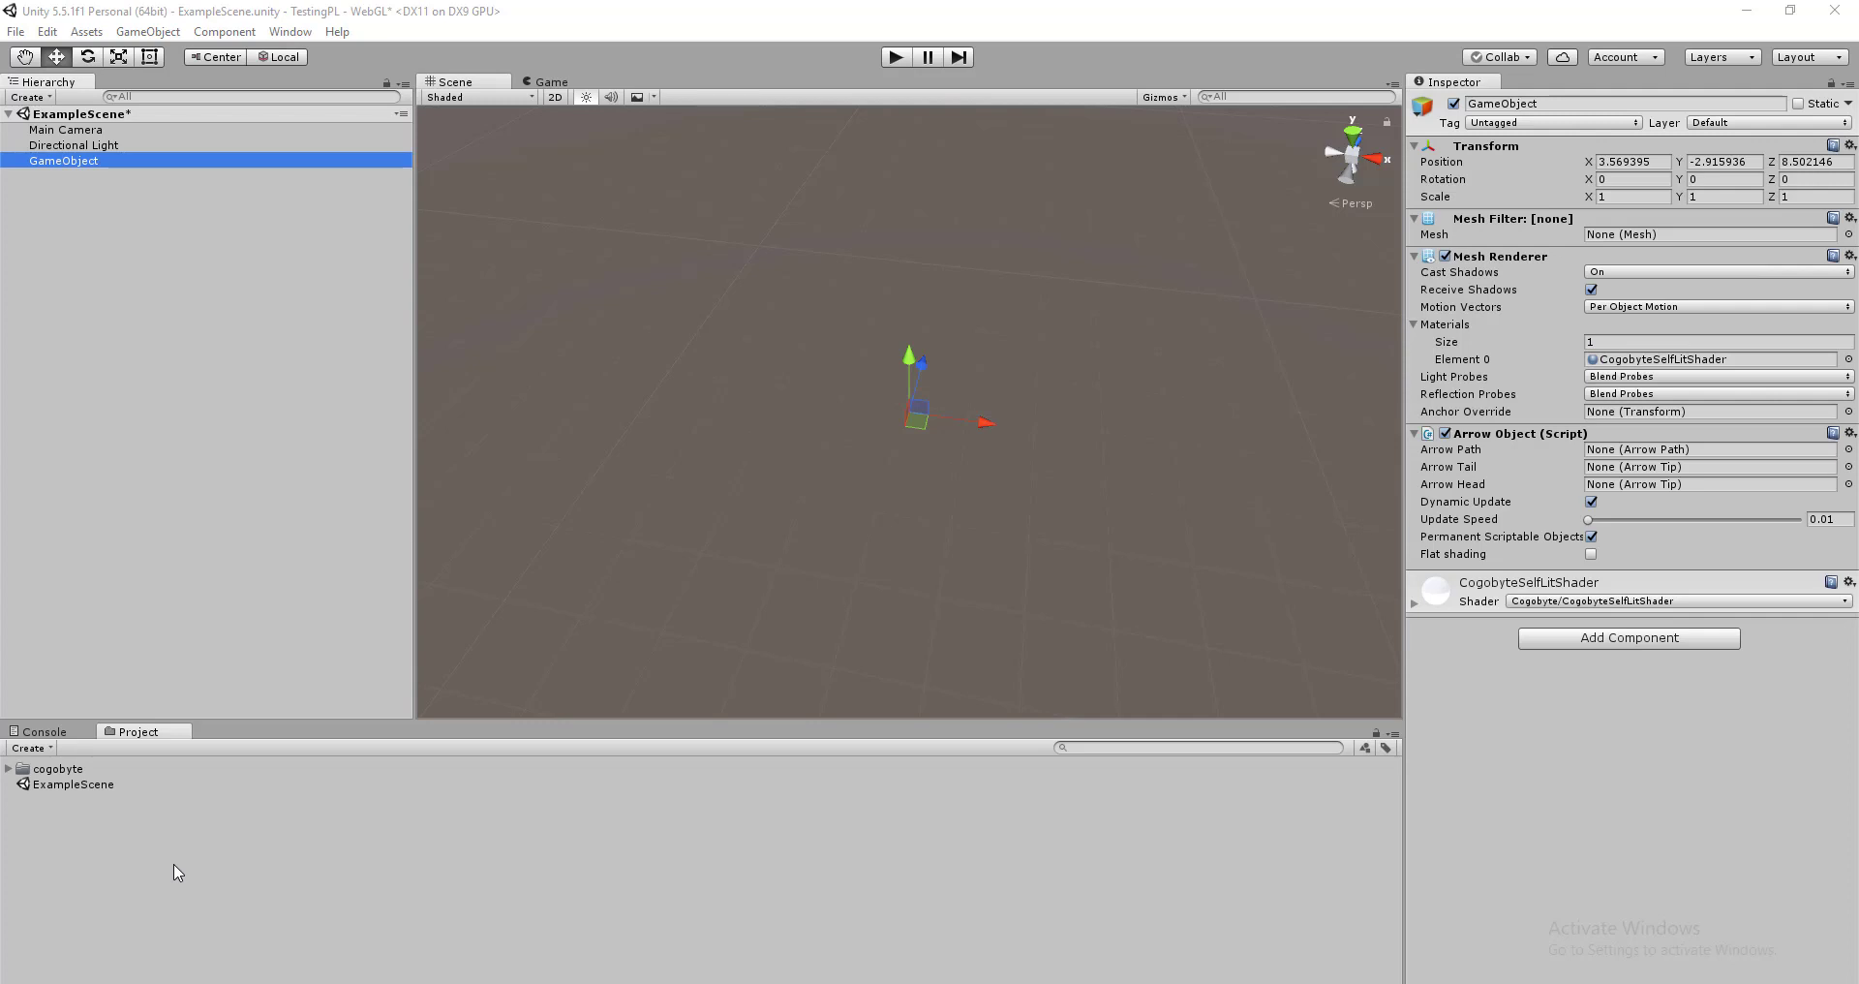
right_click(62, 830)
mouse_move(228, 473)
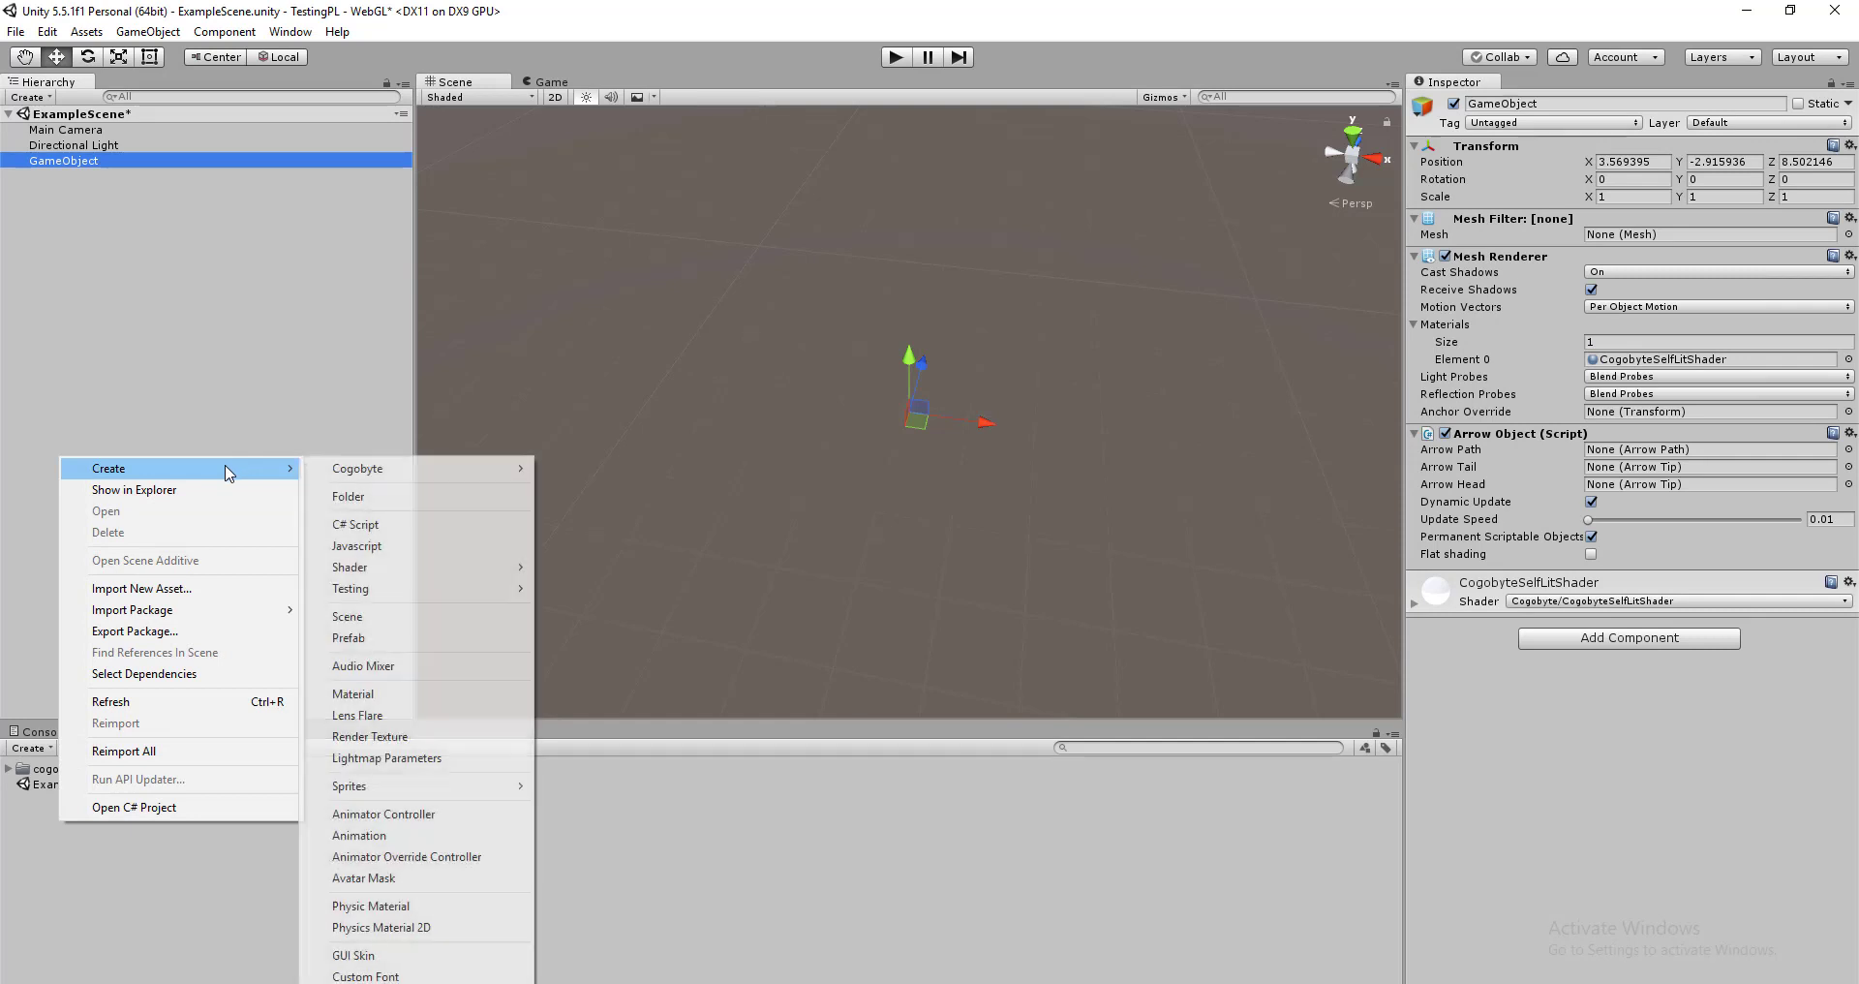
mouse_move(378, 474)
mouse_move(594, 476)
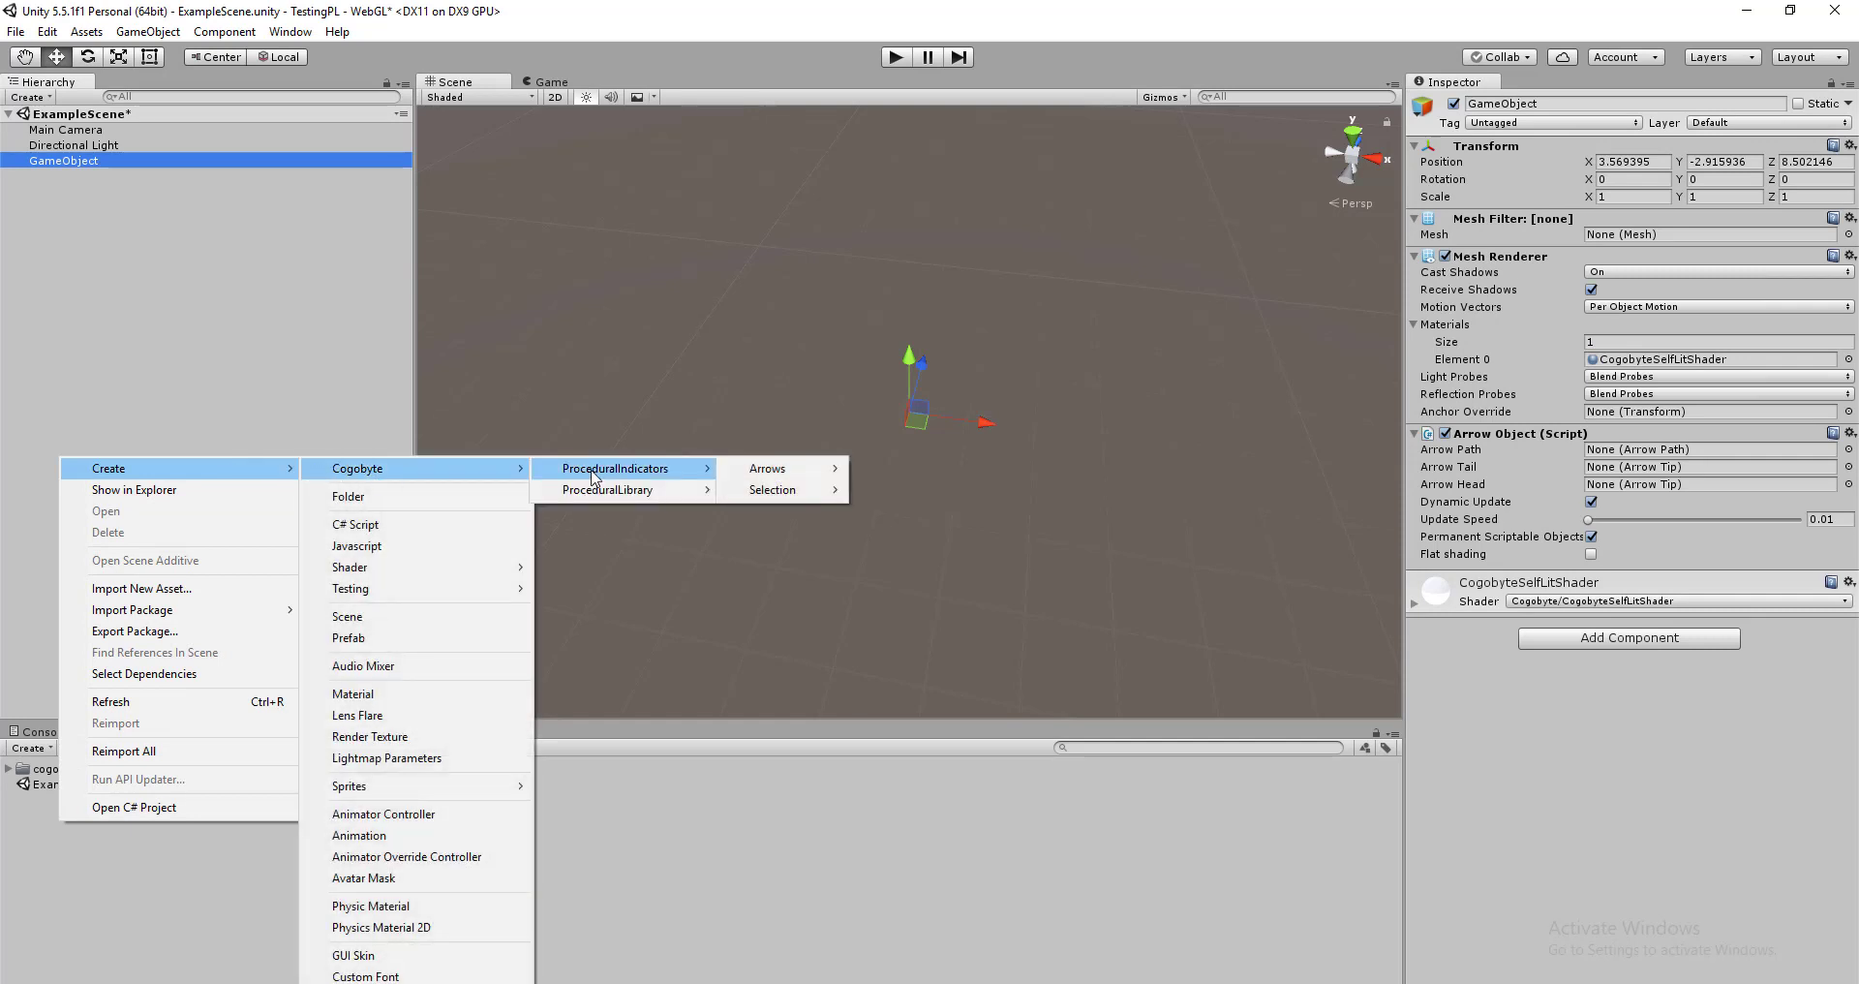
mouse_move(767, 468)
left_click(910, 469)
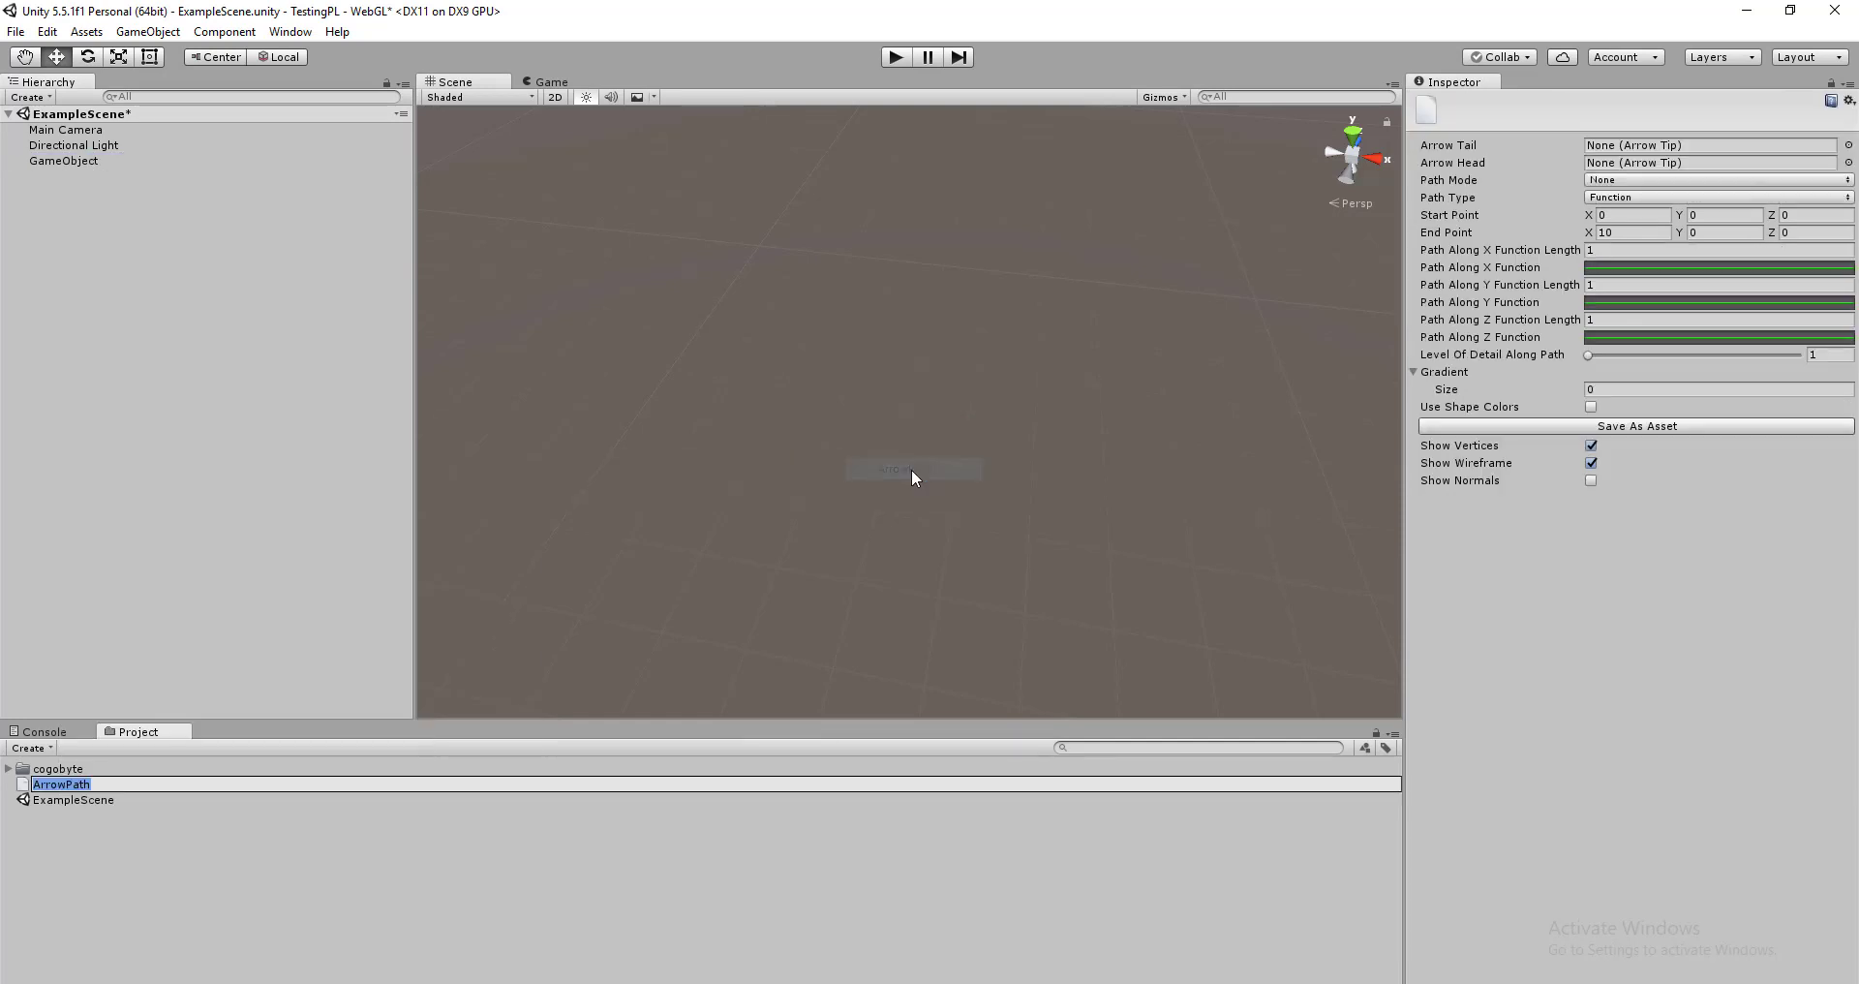
left_click(160, 848)
Create a Cogobyte ArrowTip asset in the project, keeping its default name
right_click(60, 843)
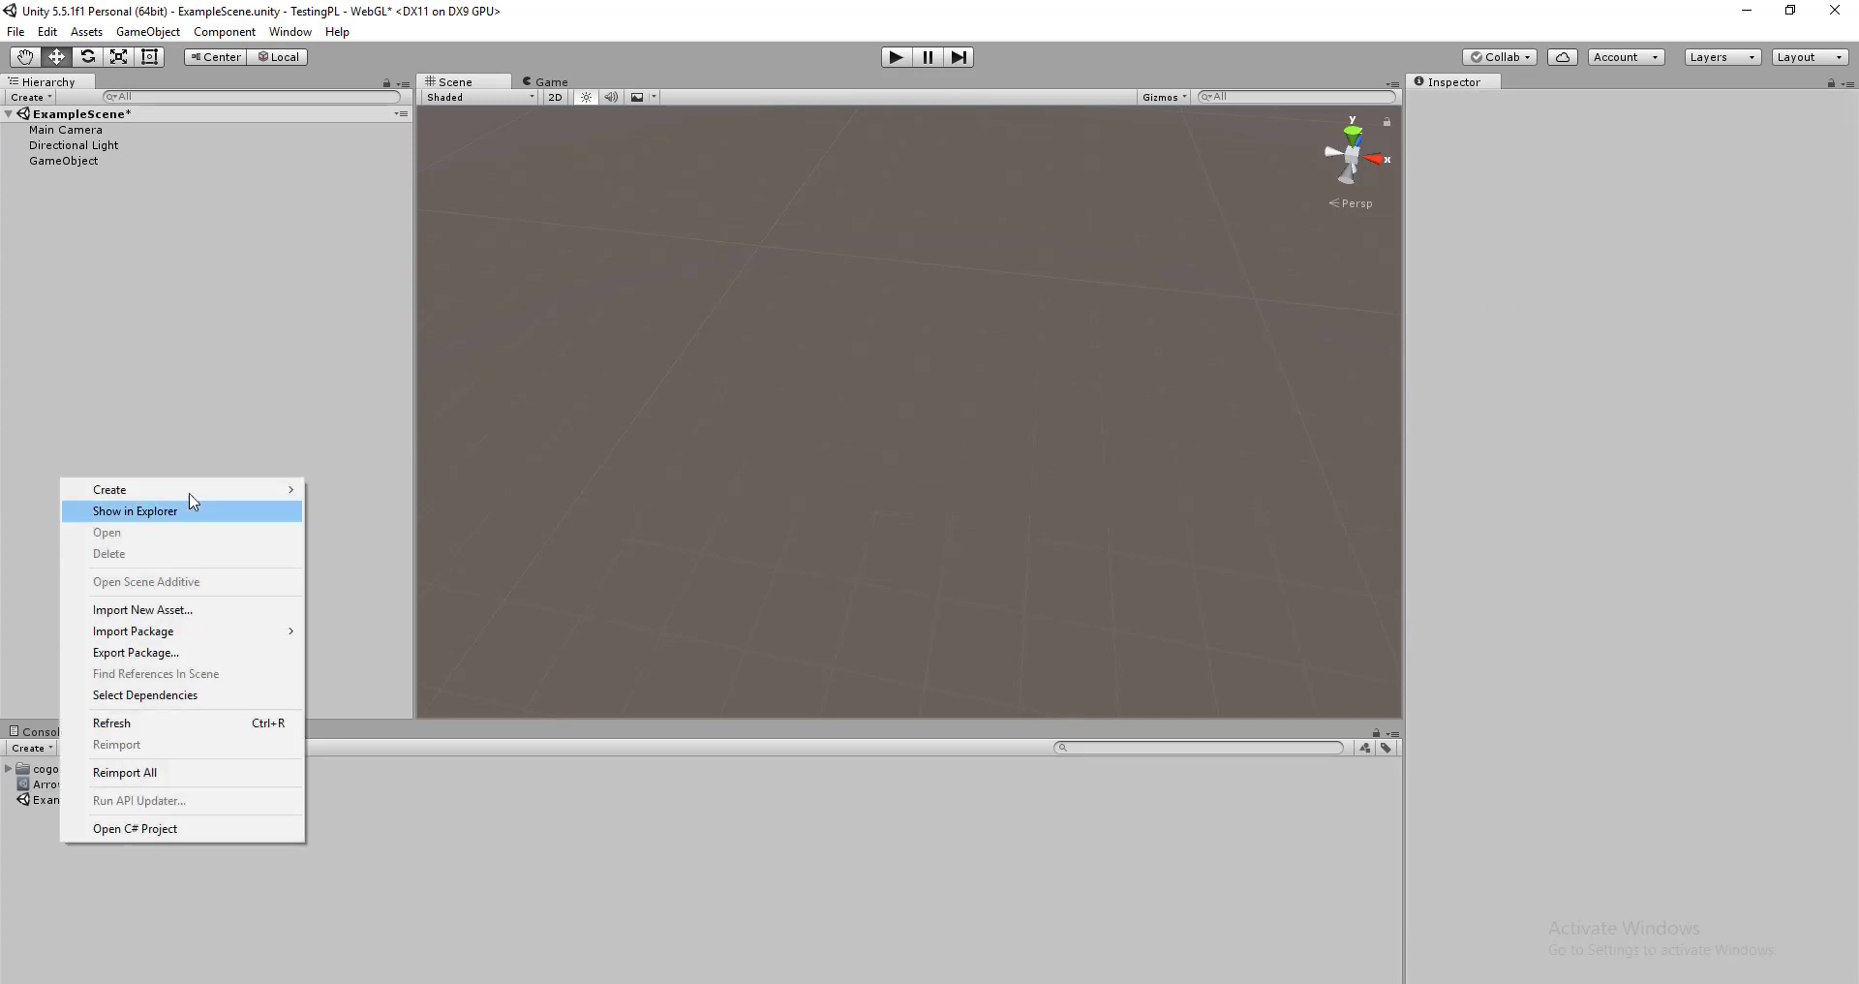
mouse_move(184, 489)
mouse_move(453, 491)
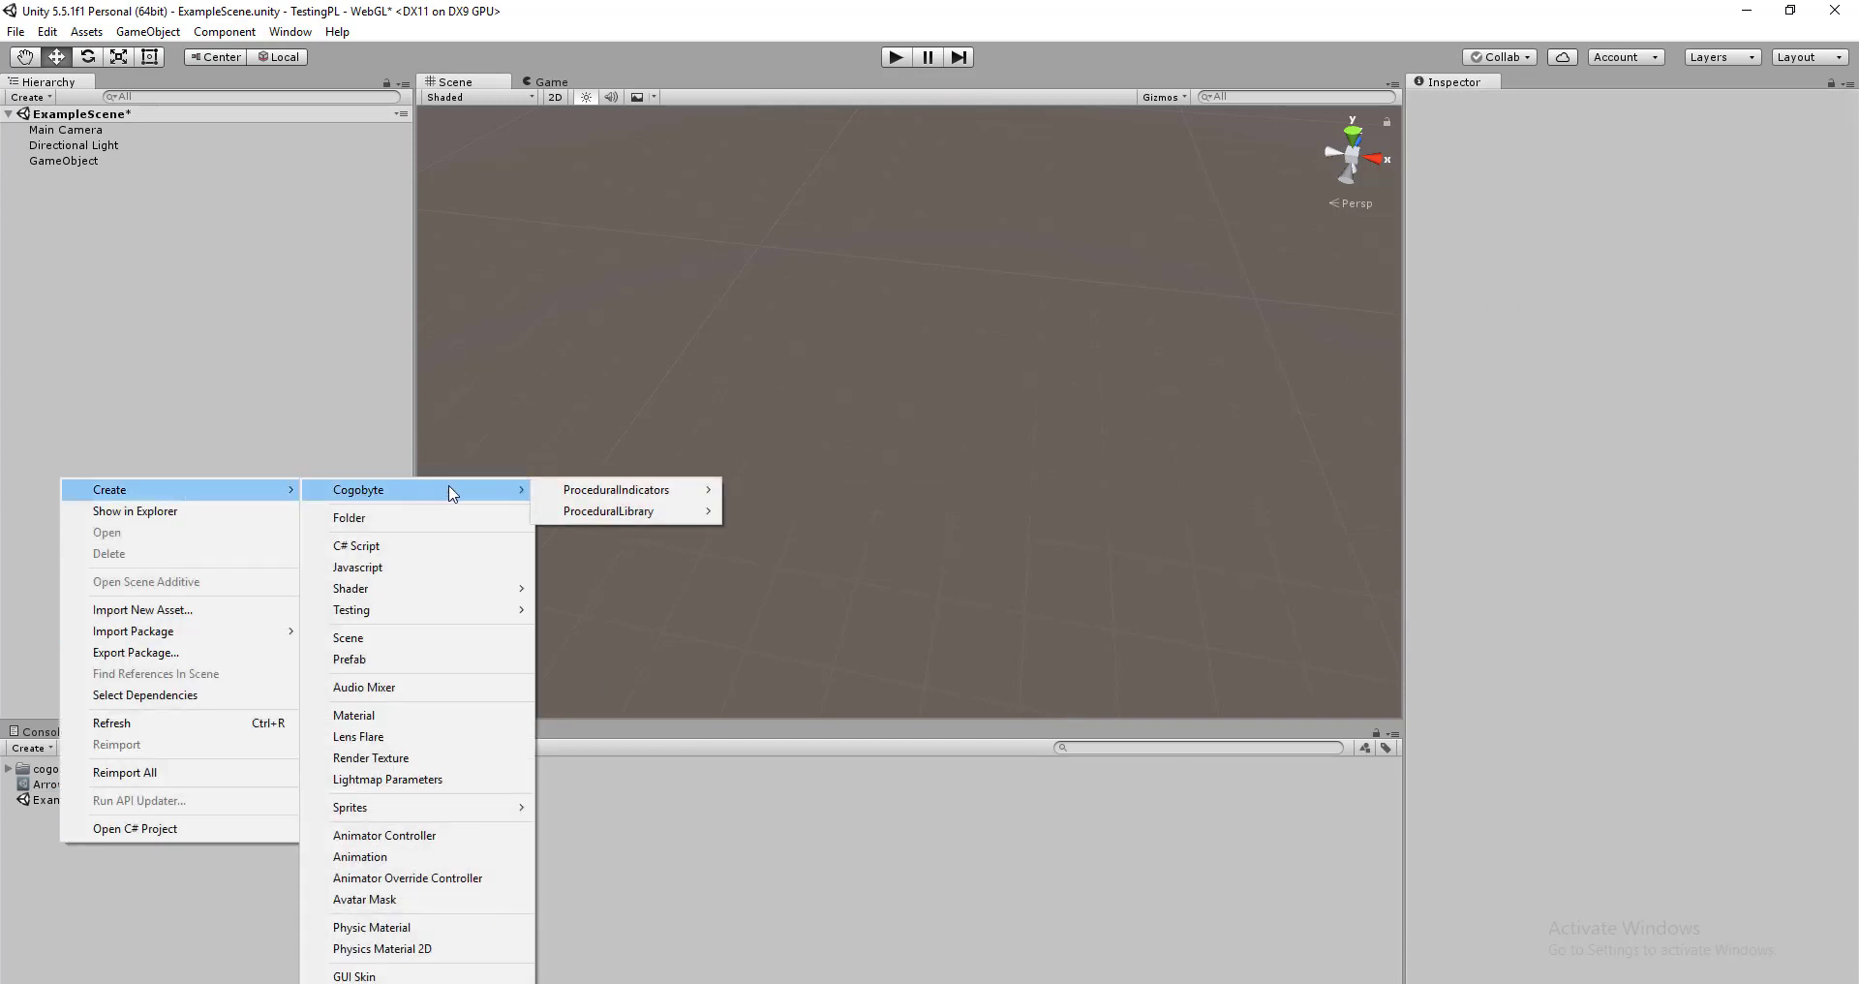
mouse_move(616, 490)
mouse_move(774, 490)
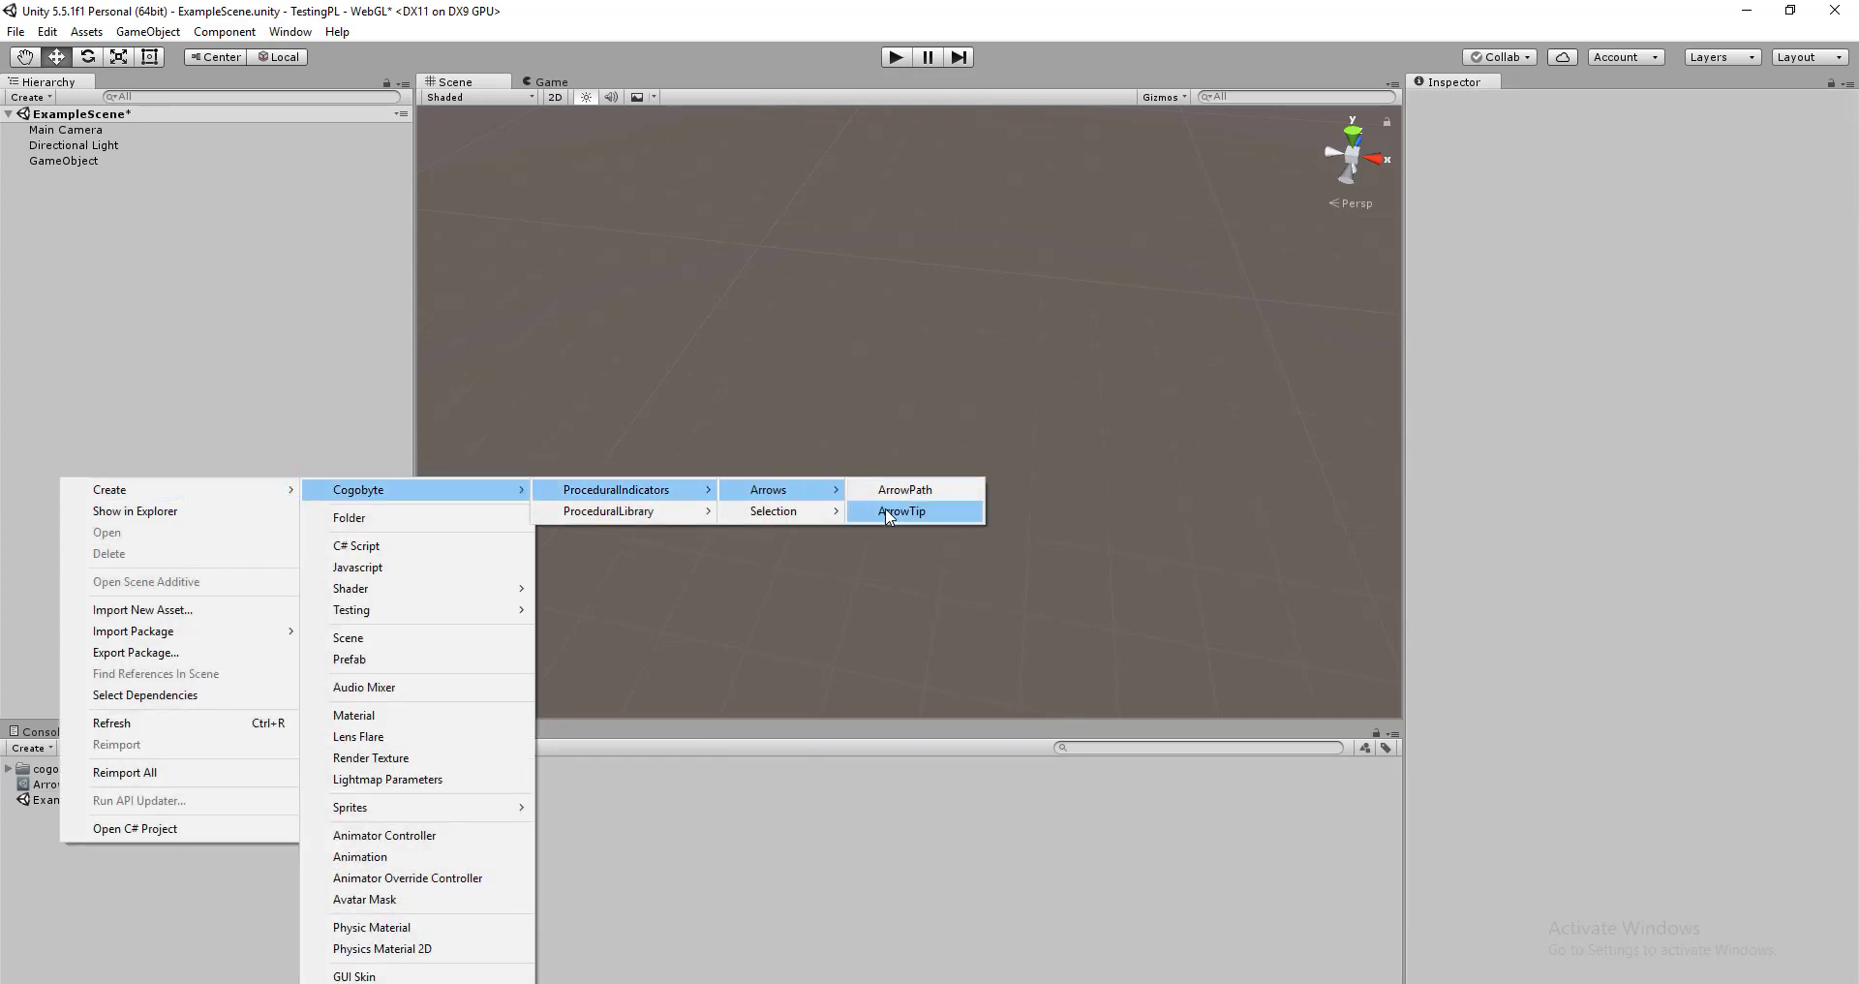
left_click(888, 513)
left_click(89, 865)
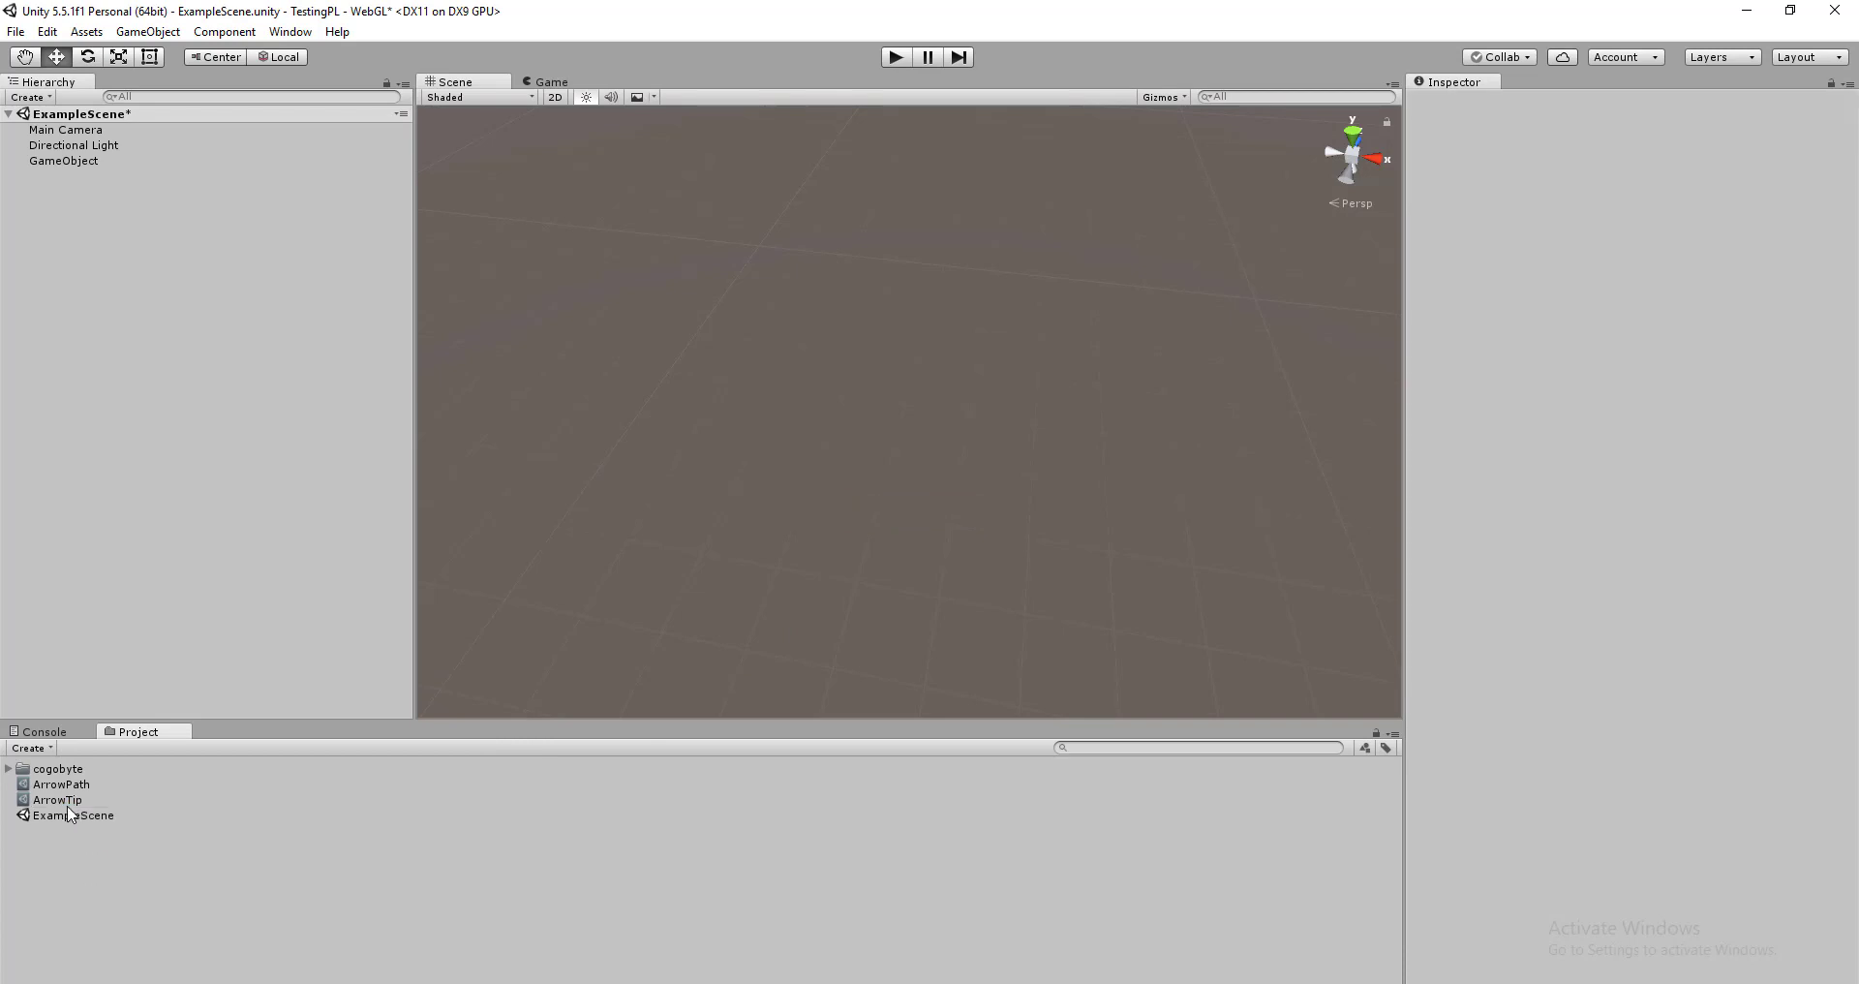
Assign ArrowPath as GameObject's Arrow Path and ArrowTip as both its Arrow Head and Arrow Tail
left_click(90, 160)
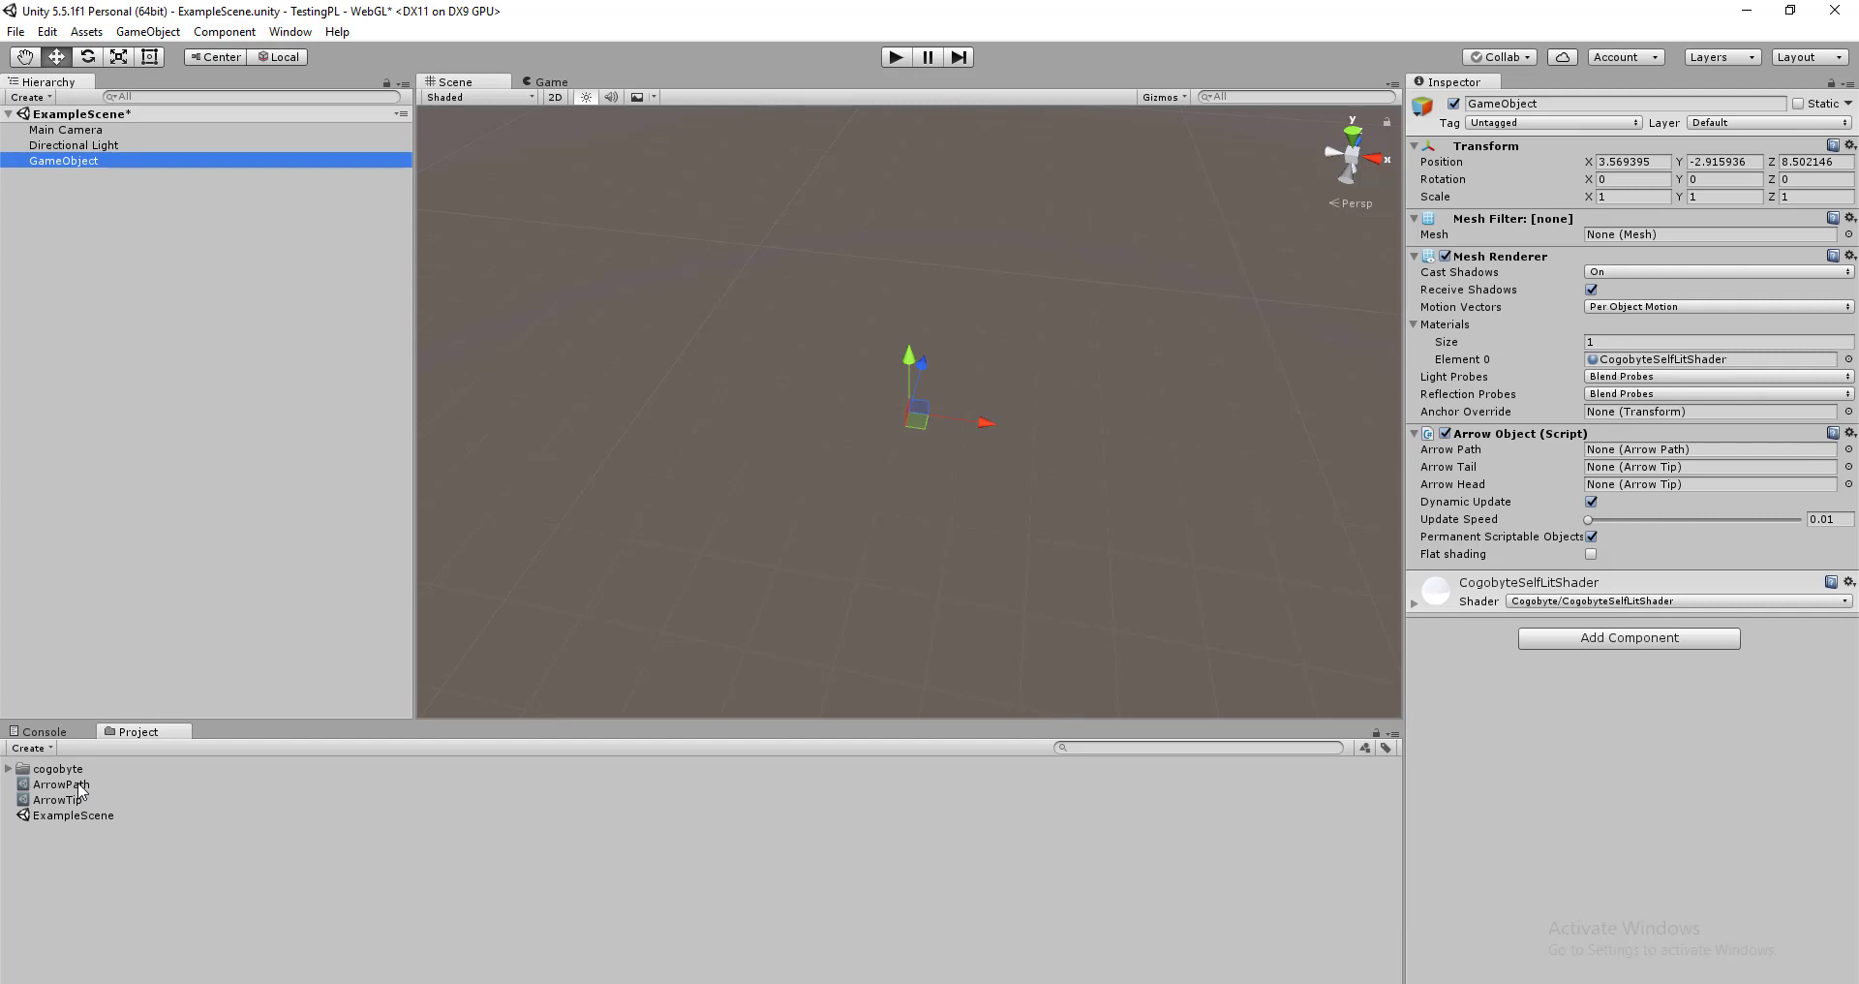
left_click_drag(80, 791, 1636, 451)
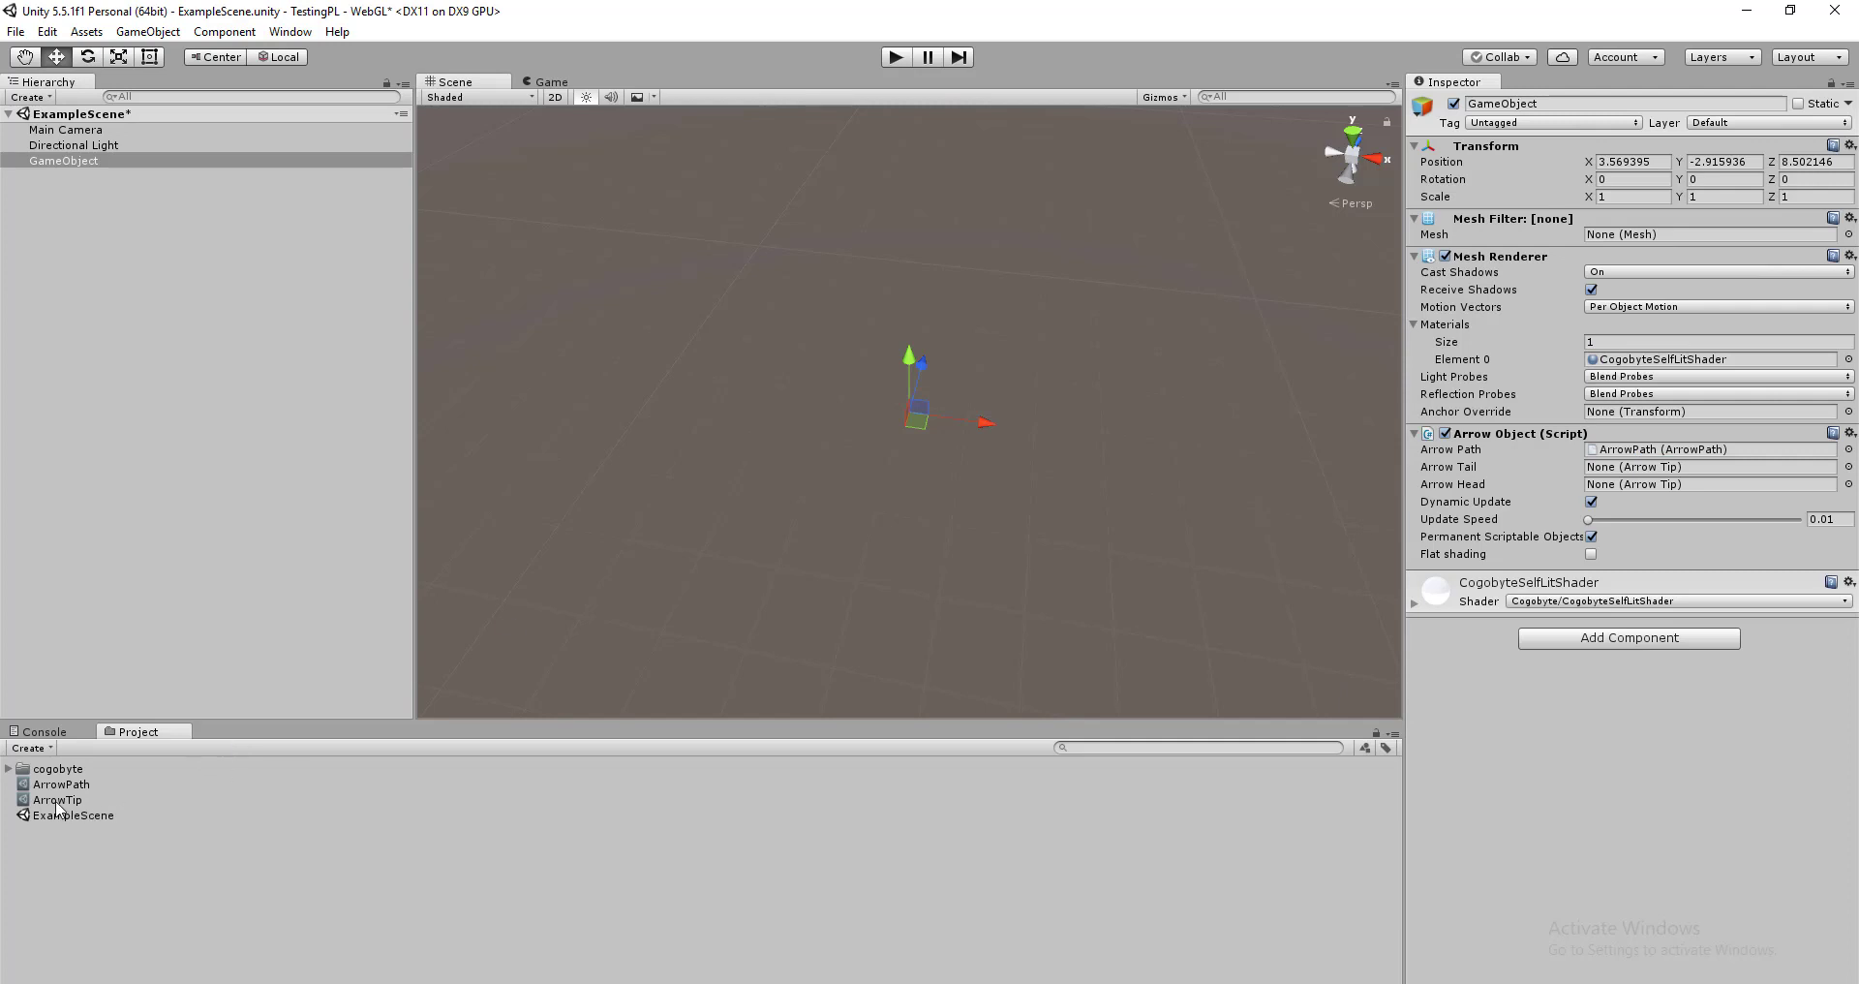
left_click_drag(61, 804, 1655, 486)
left_click_drag(75, 801, 1636, 470)
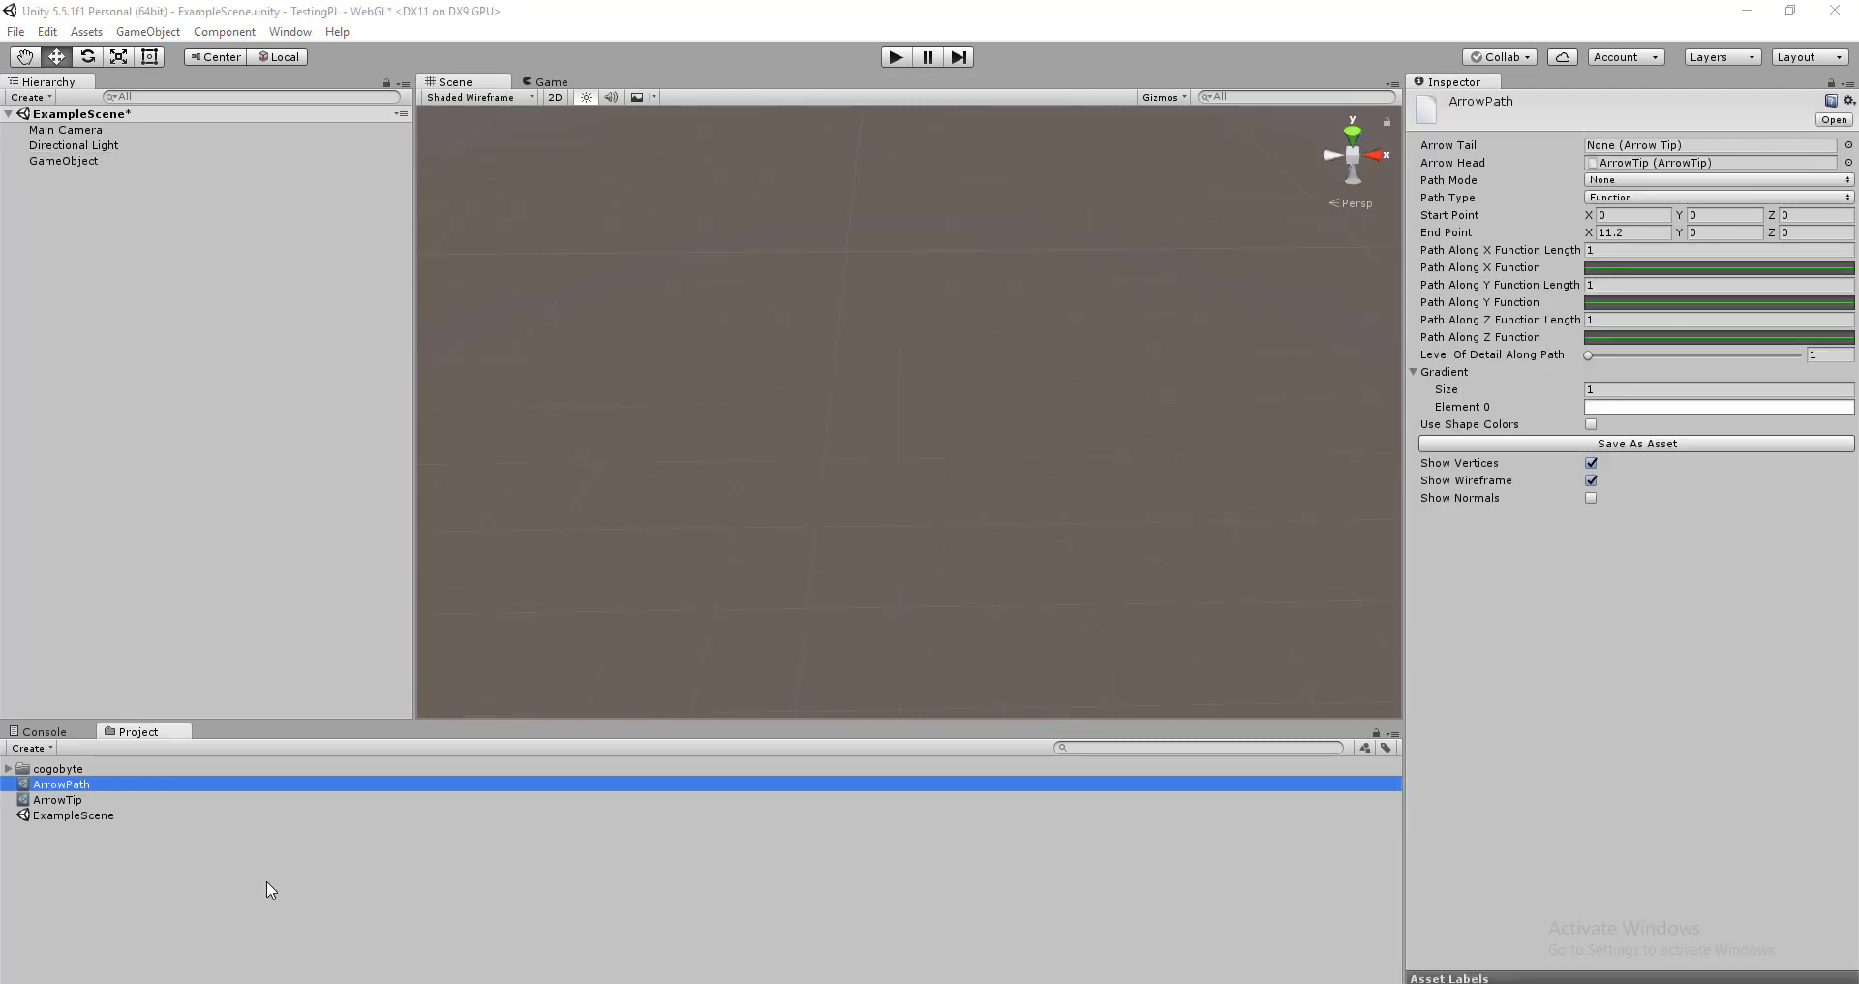
Set the ArrowPath asset's Path Mode to Extrude
left_click(271, 889)
left_click(74, 785)
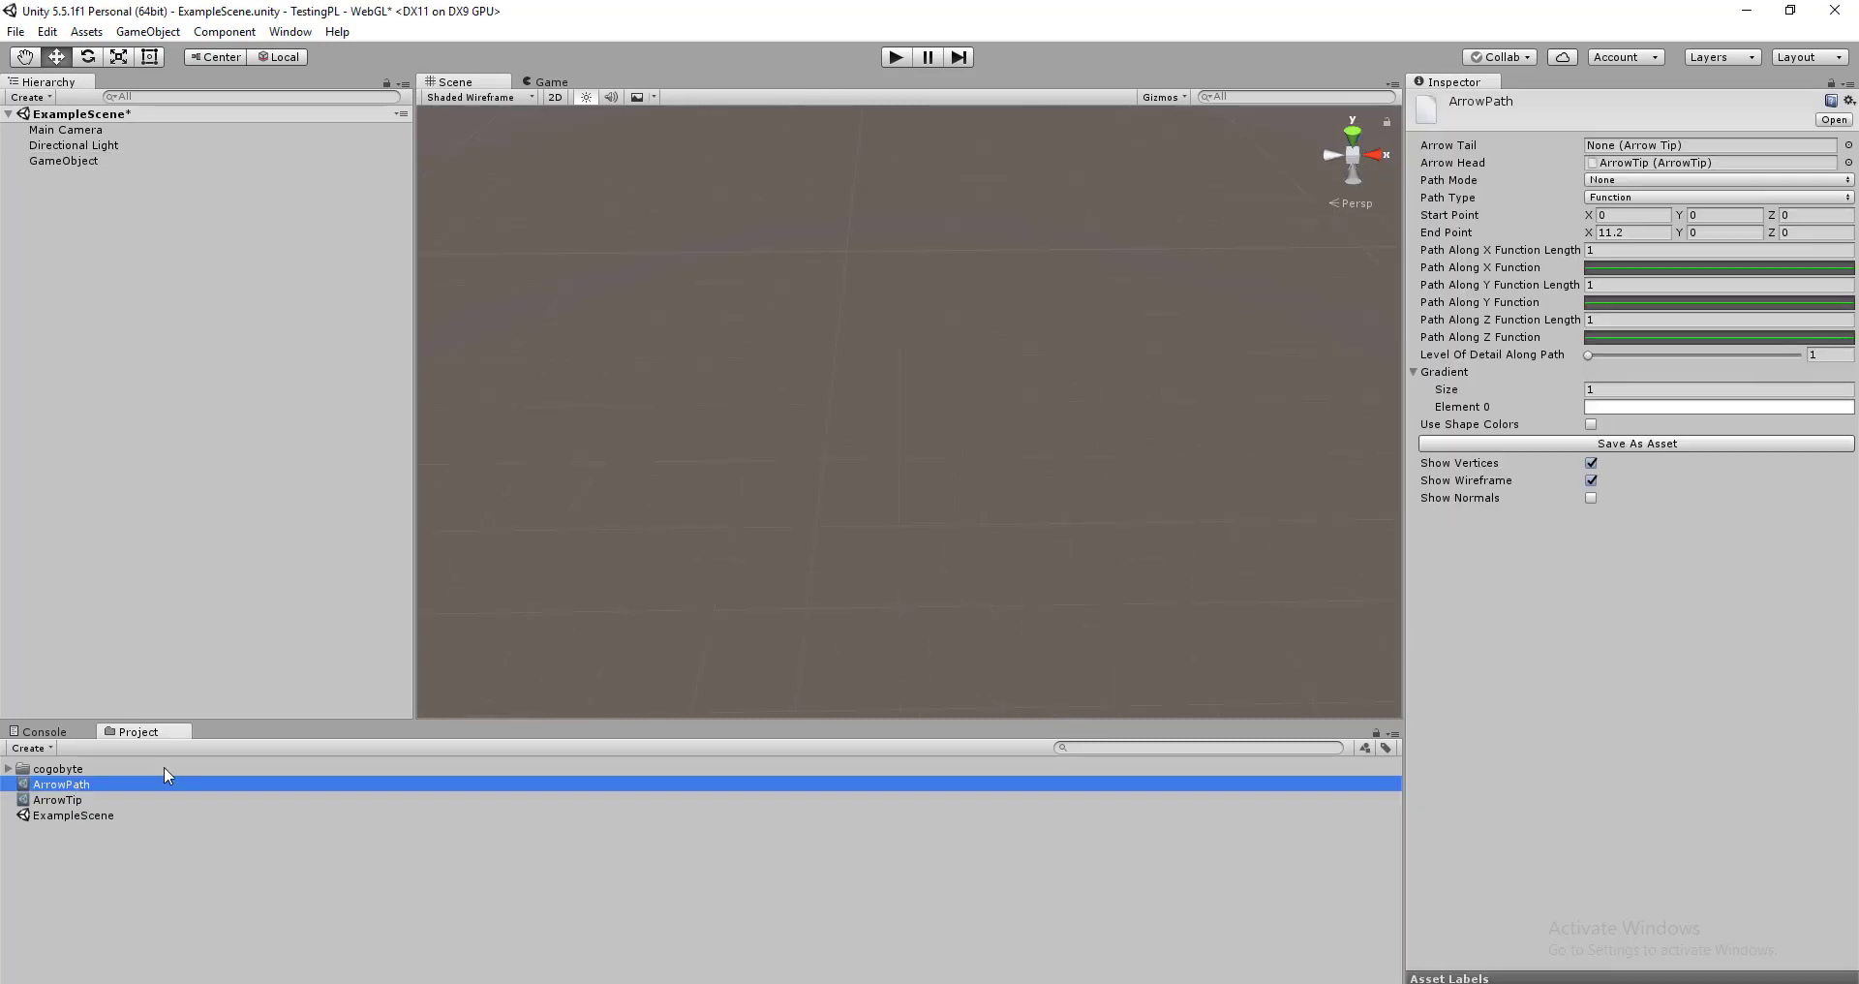
left_click(1627, 184)
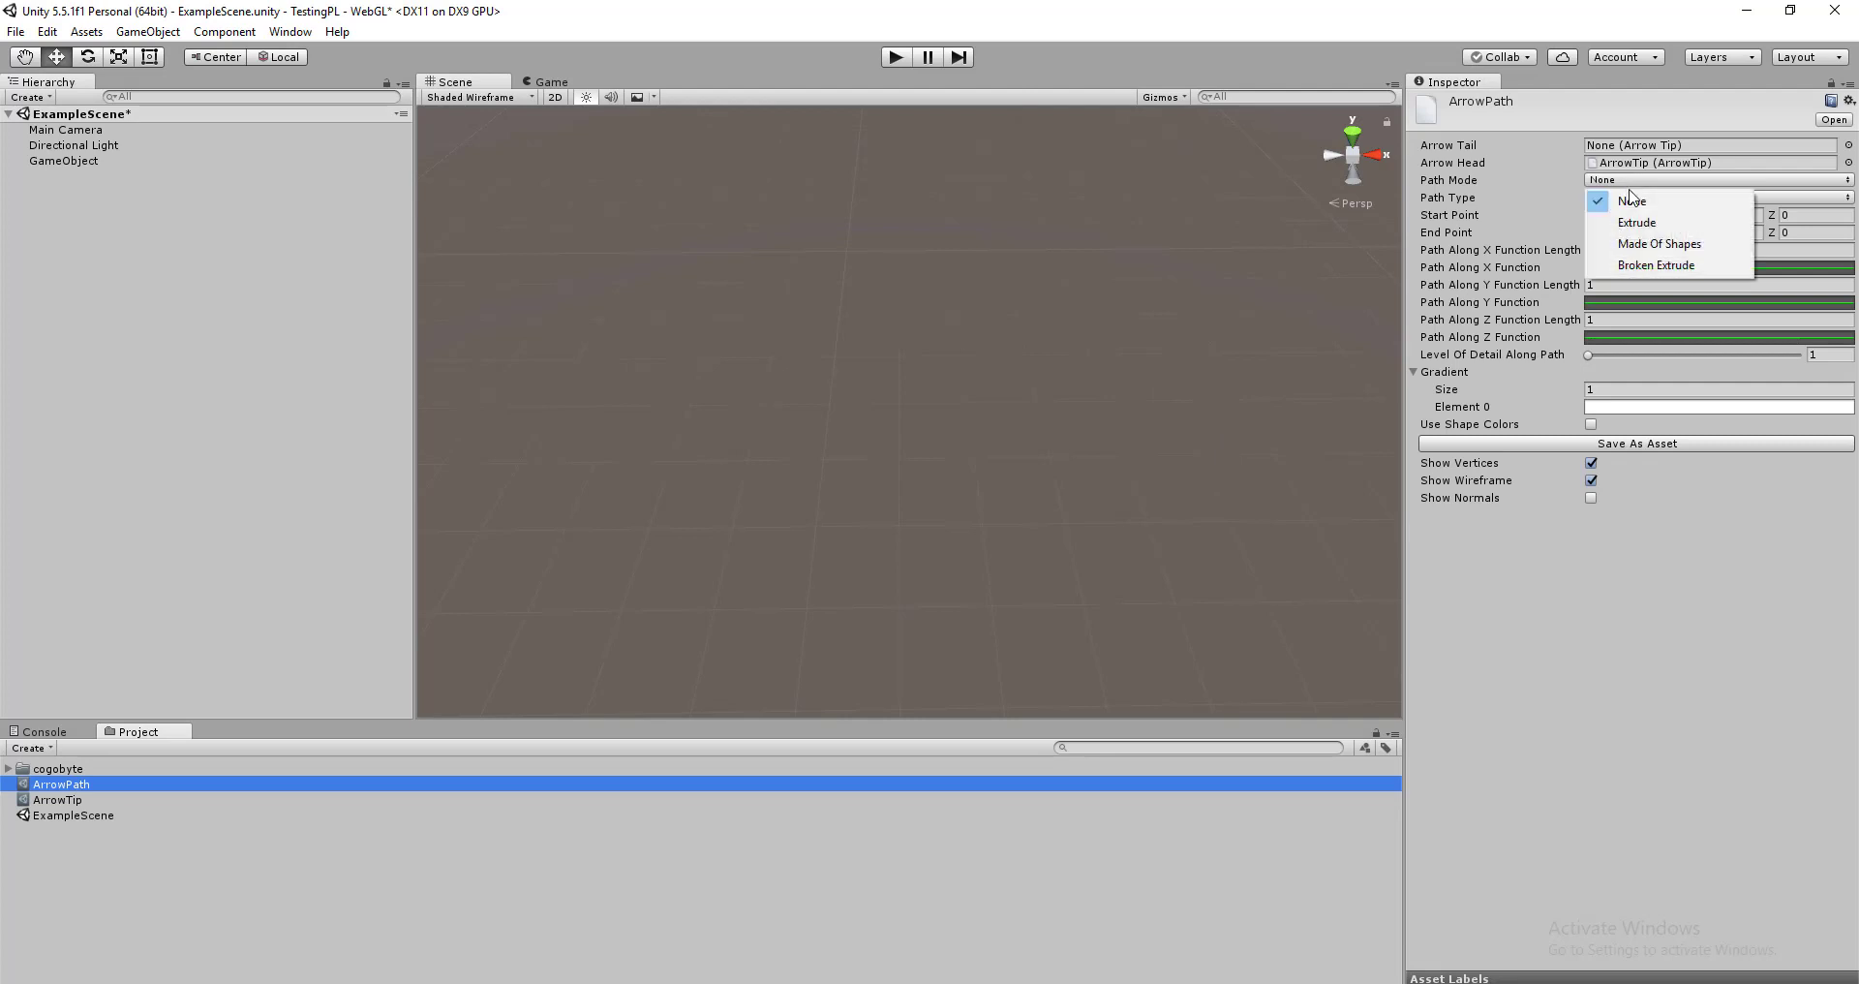
left_click(1636, 223)
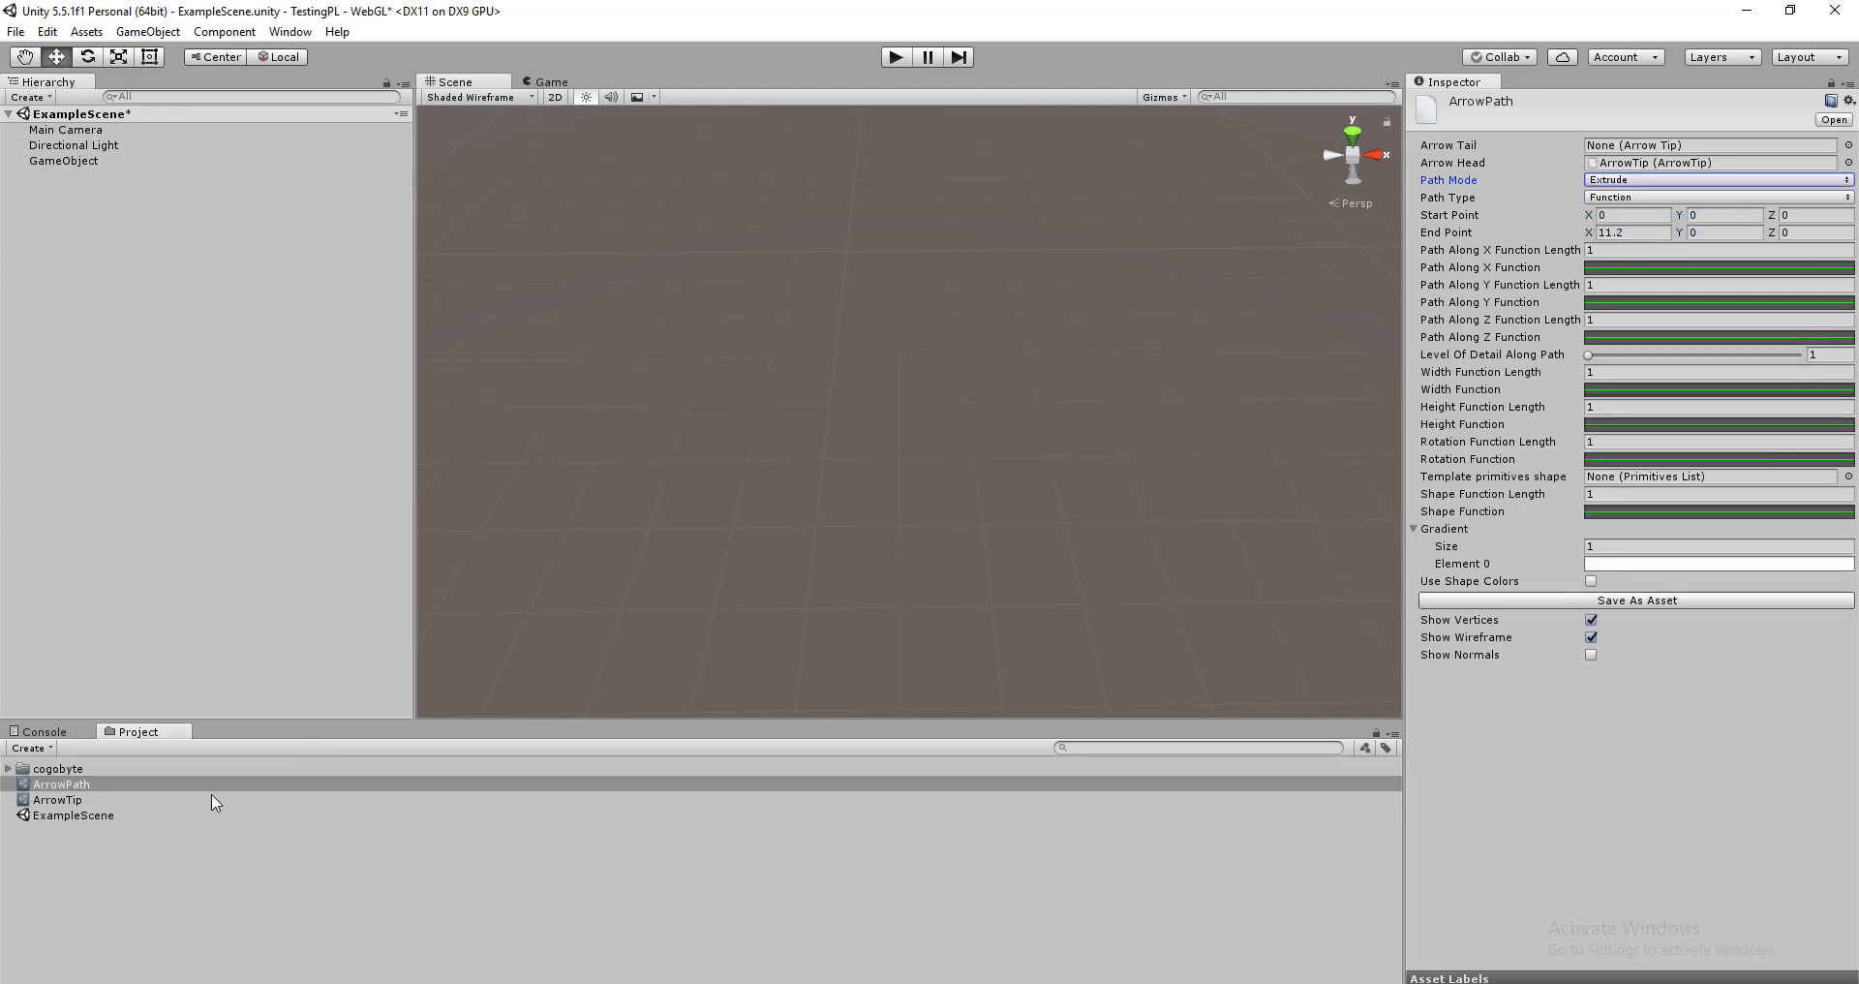
Set the ArrowTip asset's Endpoint Mode to Extrude
left_click(58, 800)
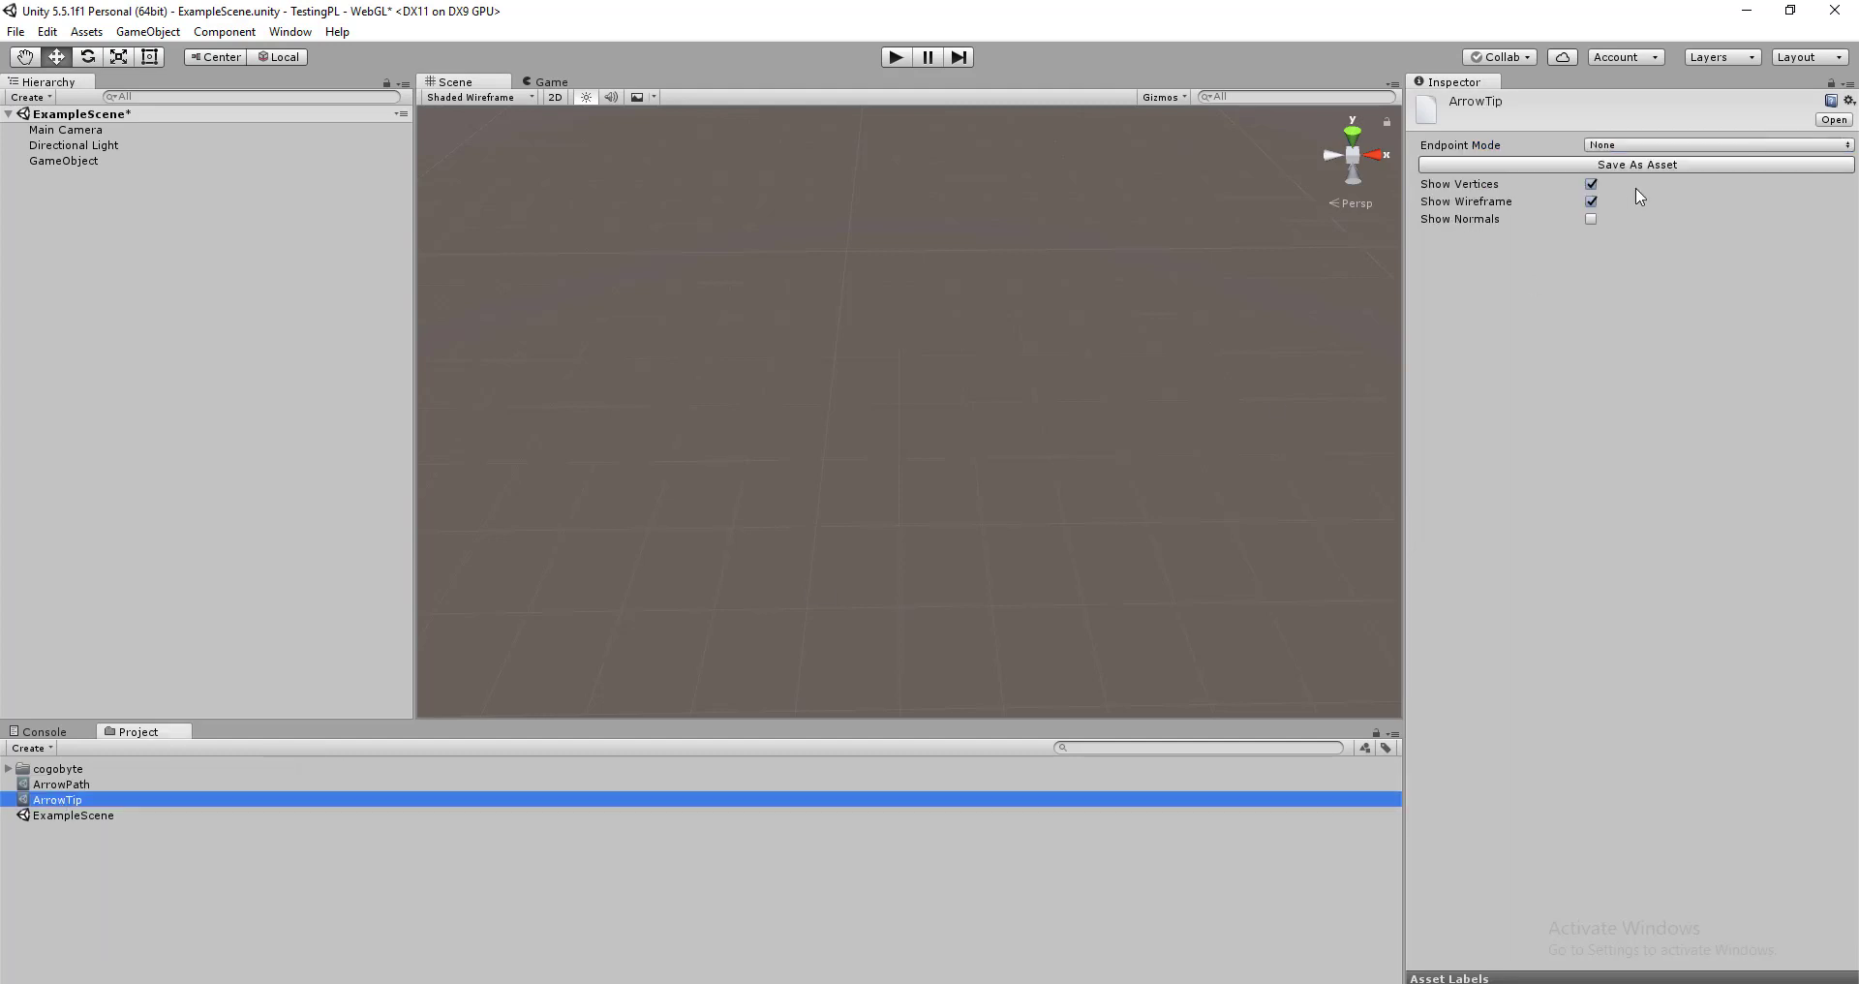
left_click(1630, 148)
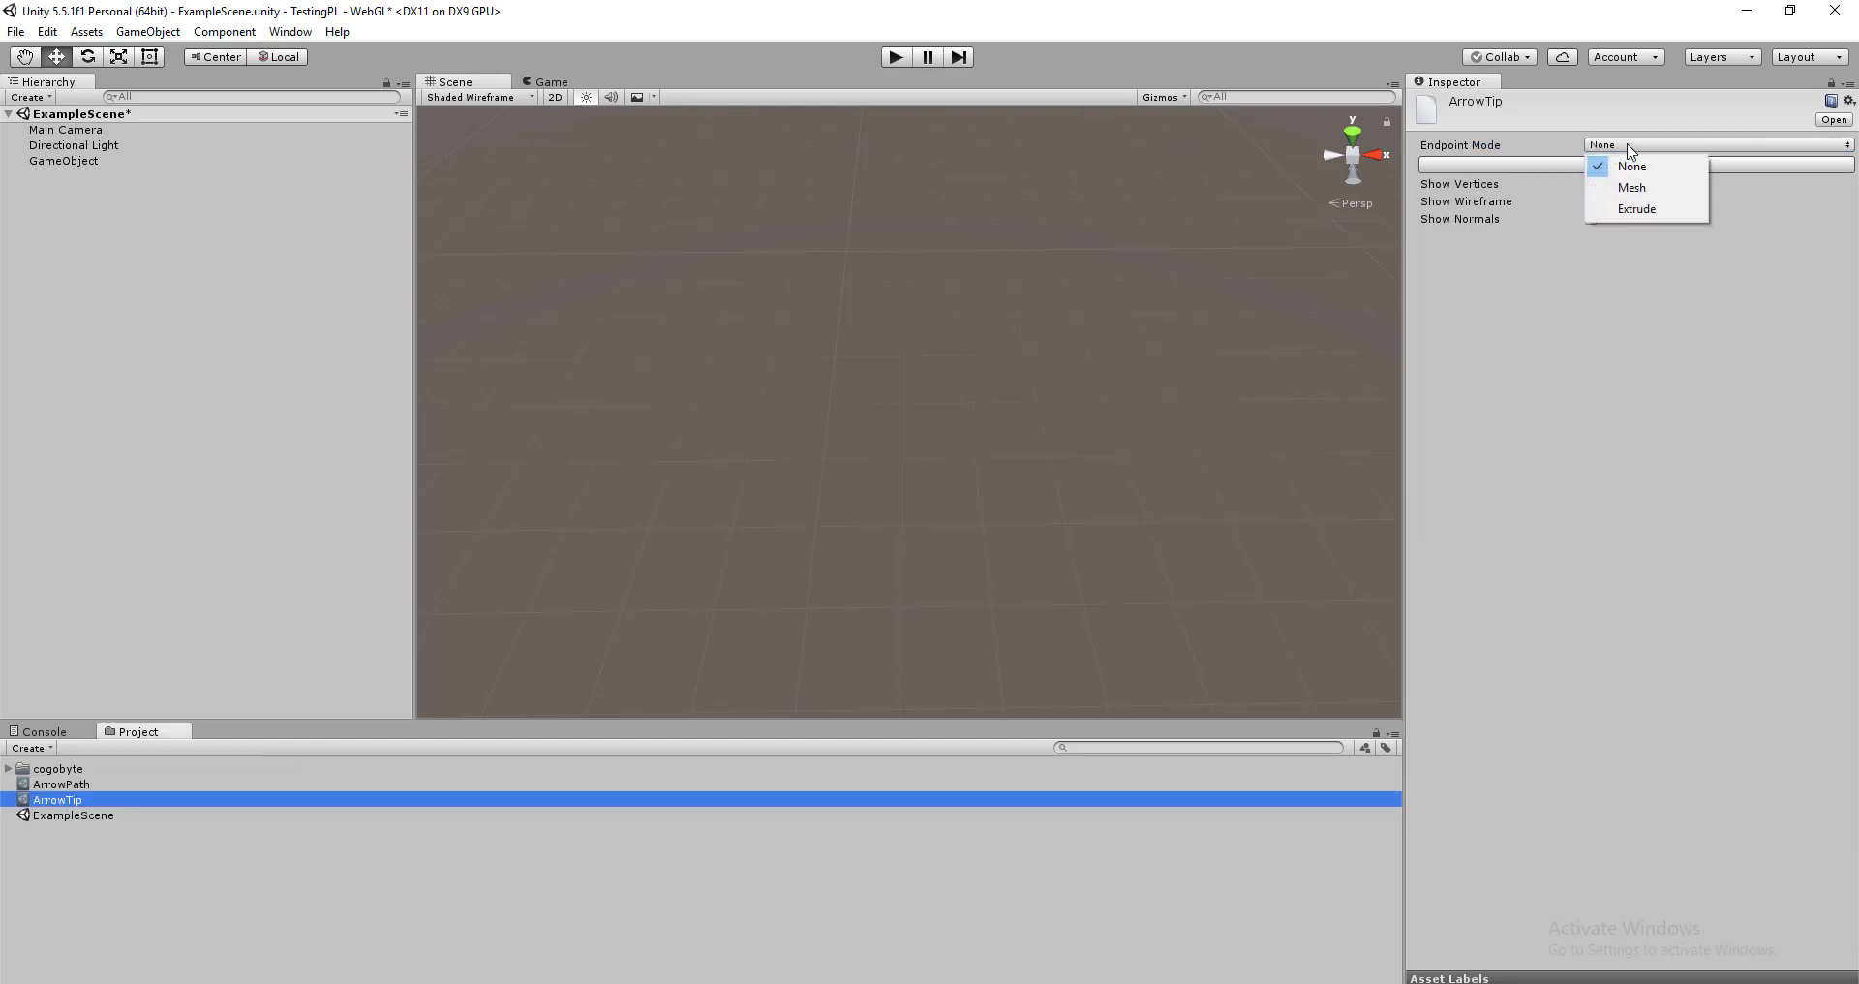
left_click(1636, 209)
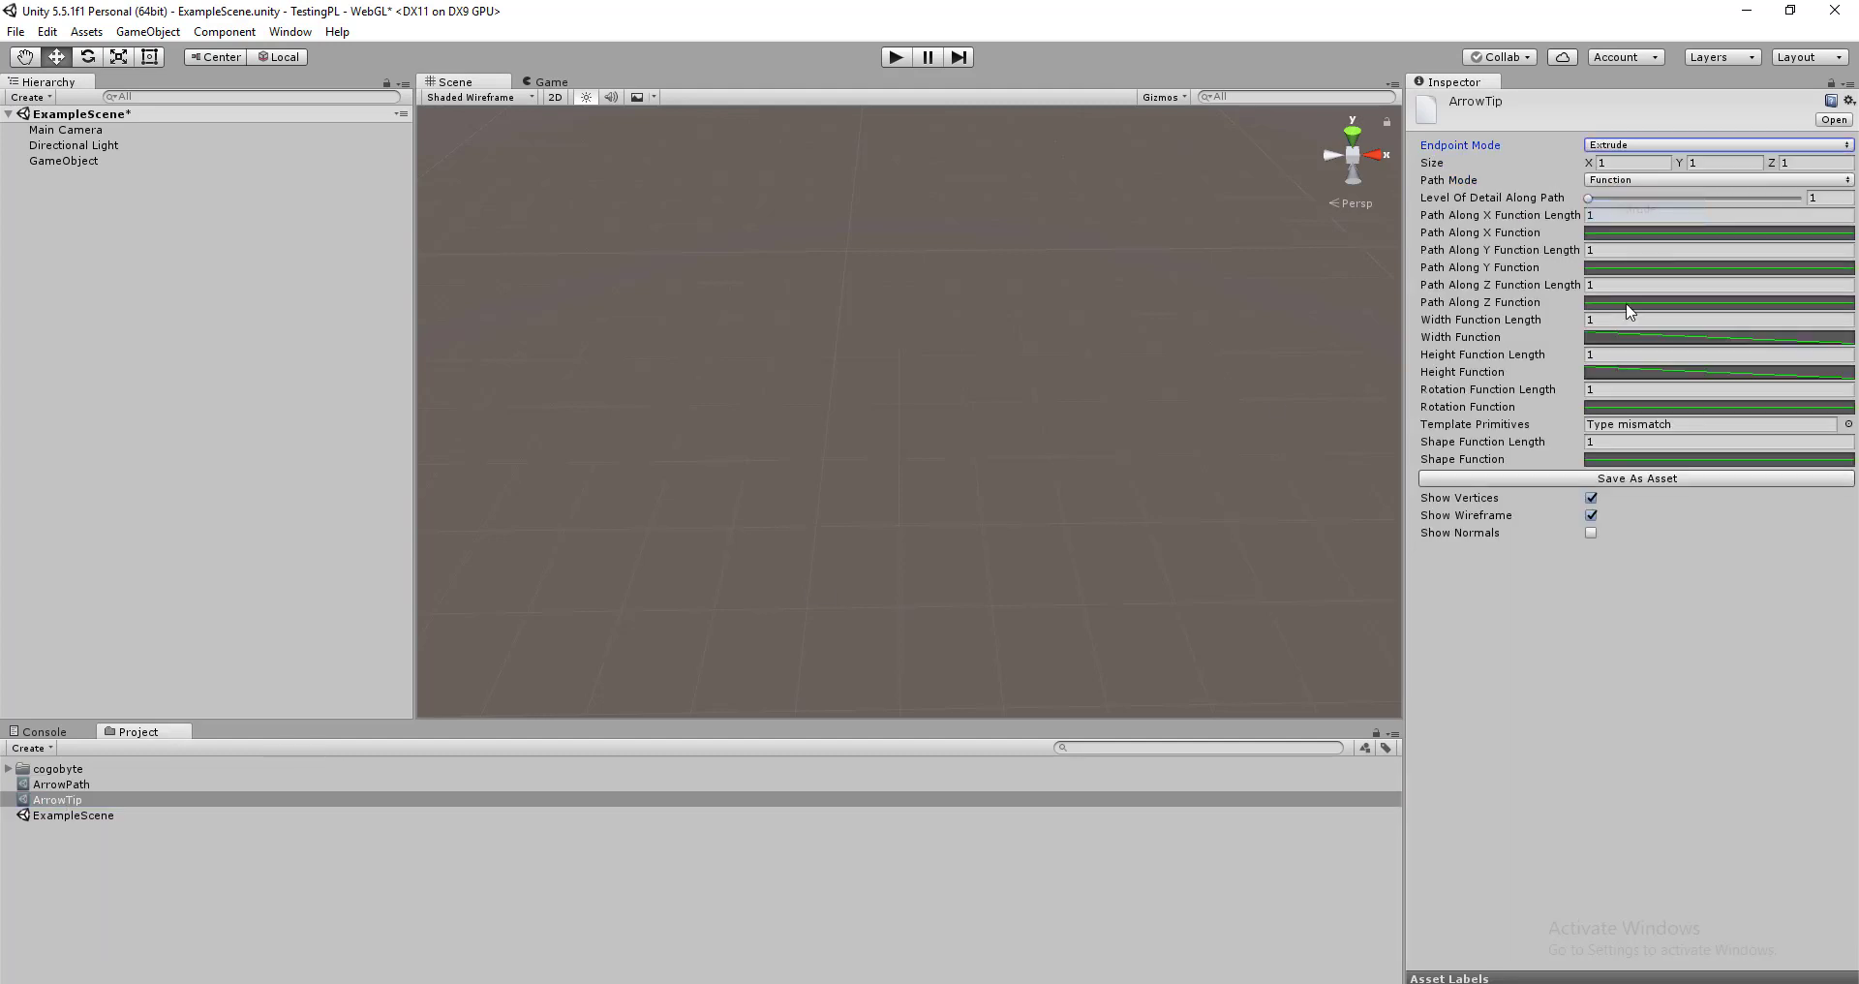
Run the scene and examine the generated arrow from the front in the Scene view
left_click(897, 58)
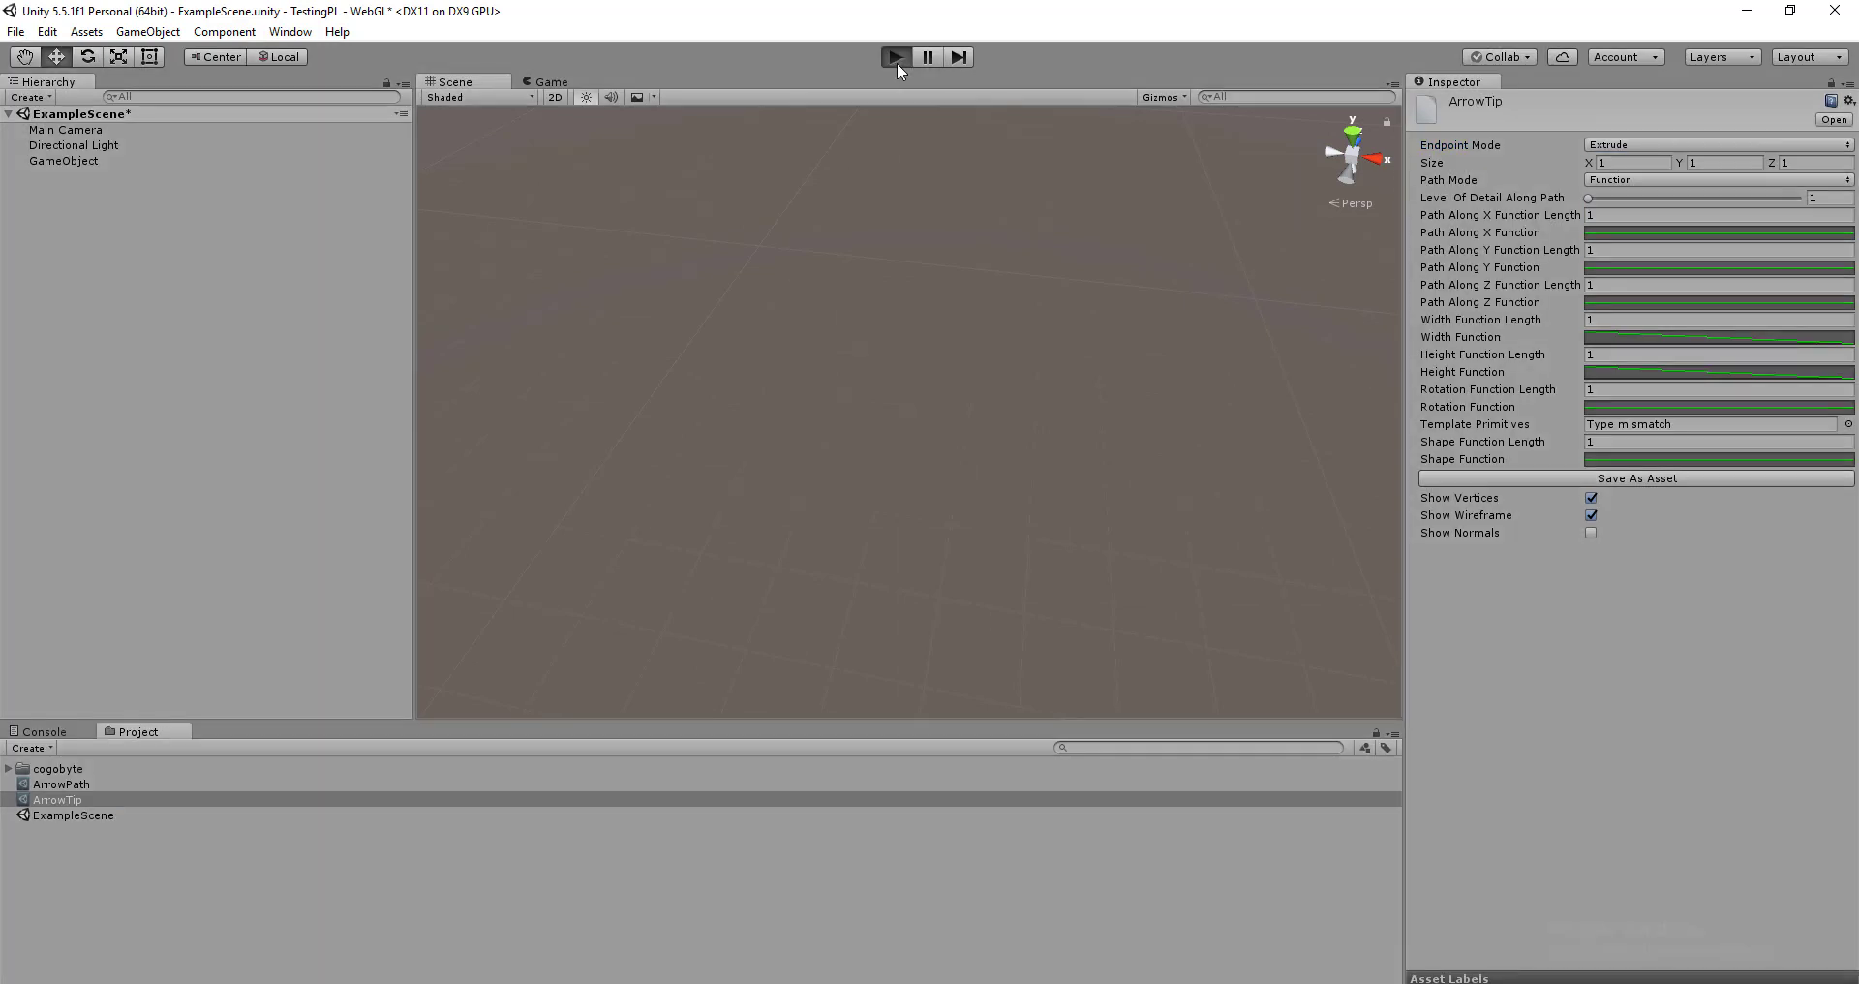
left_click(440, 75)
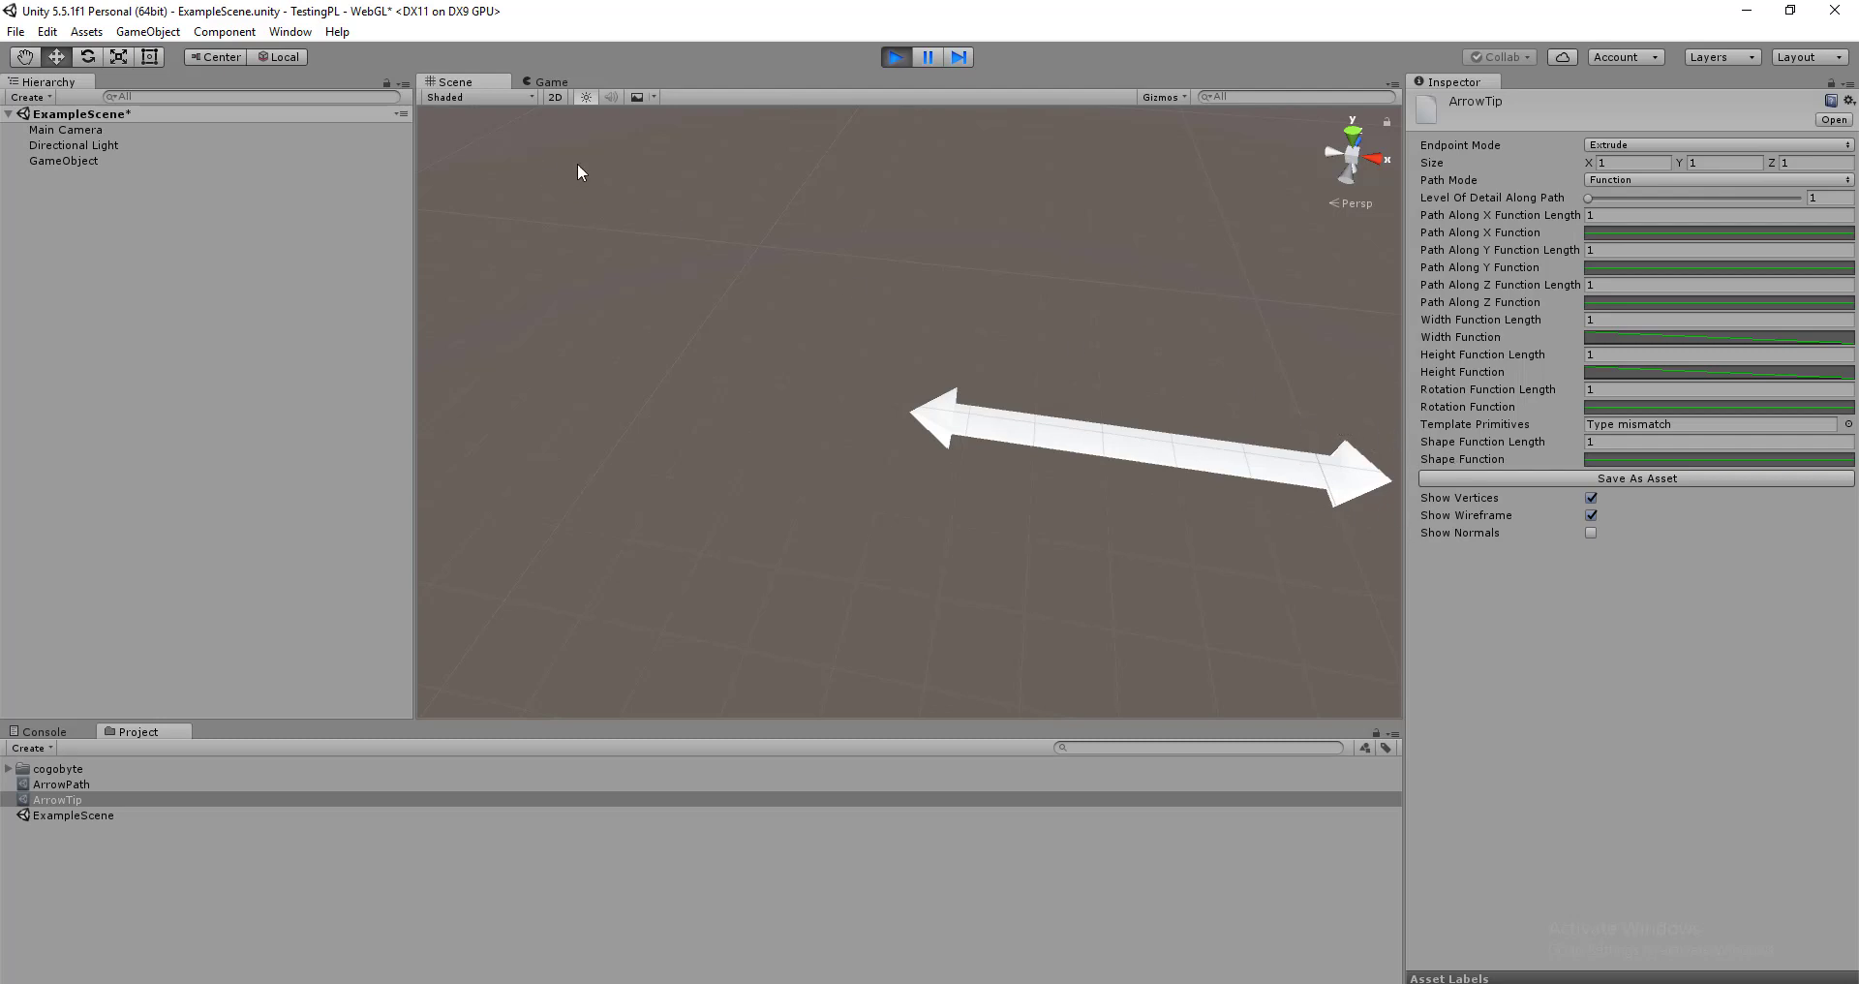
middle_click_drag(1066, 272, 912, 246)
right_click_drag(953, 258, 1028, 262)
middle_click_drag(845, 264, 891, 246)
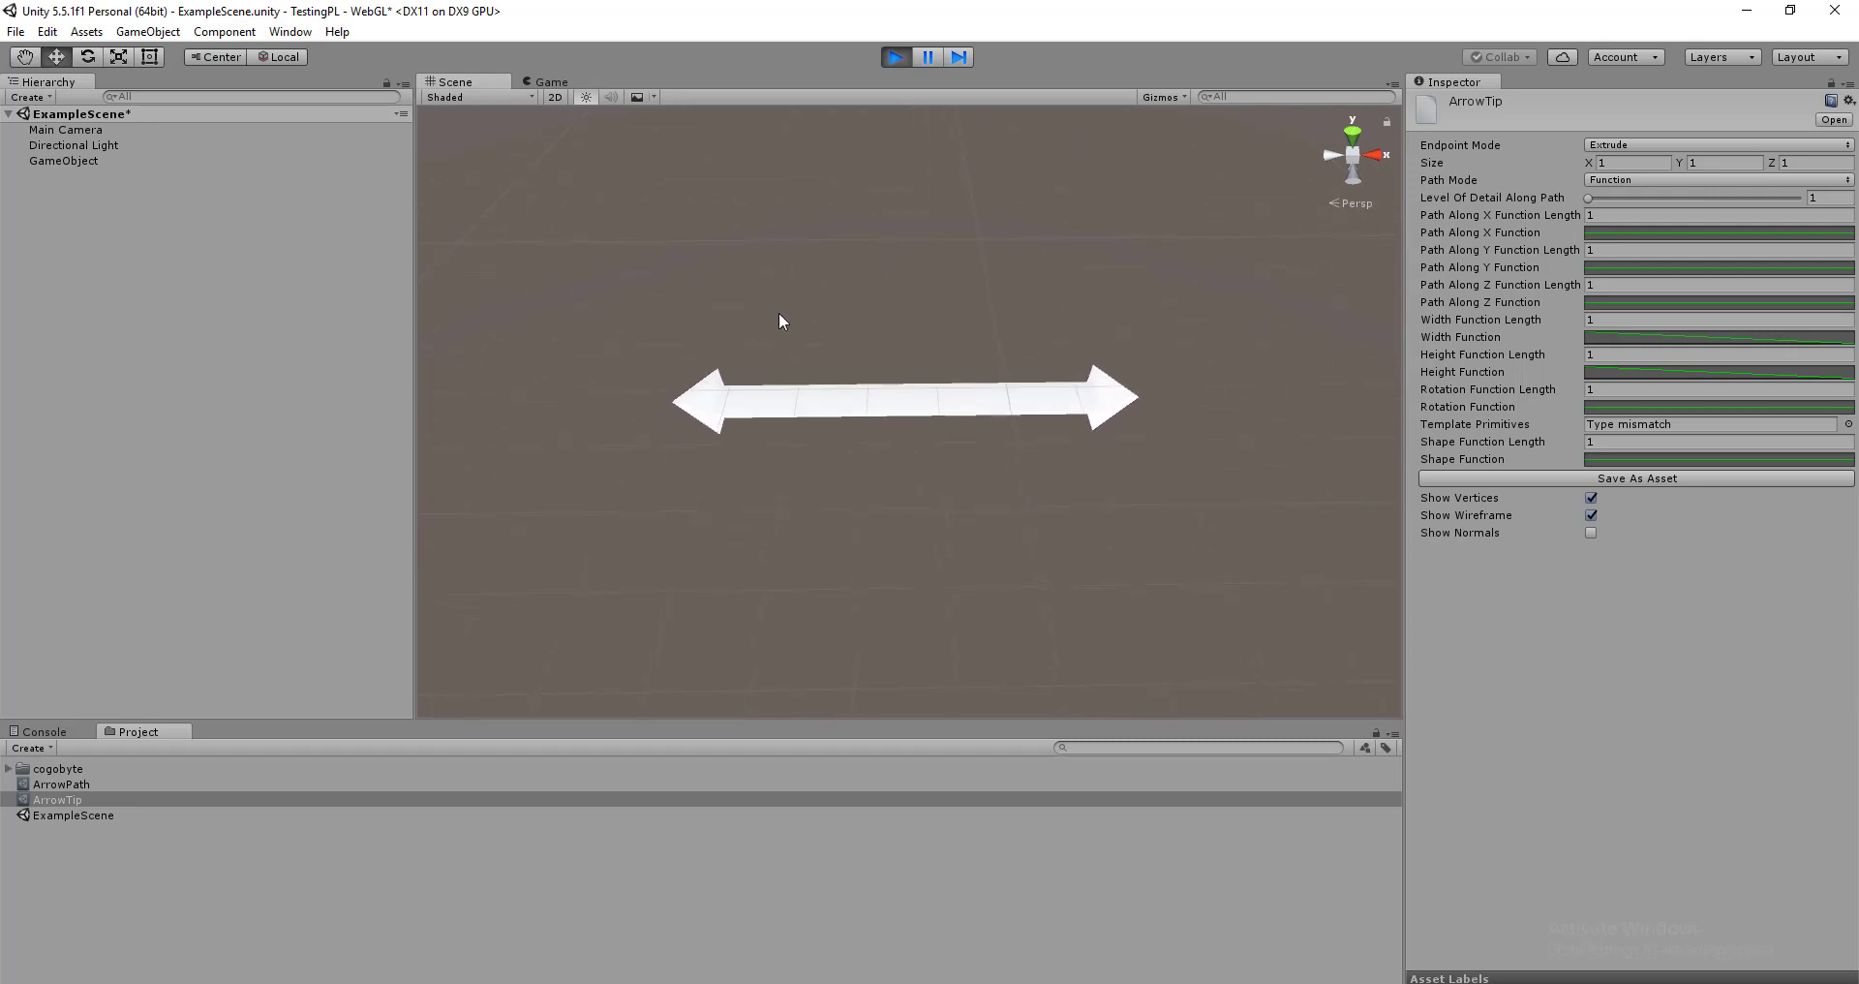
Display the Scene view in Shaded Wireframe mode to inspect the arrow's mesh
left_click(464, 96)
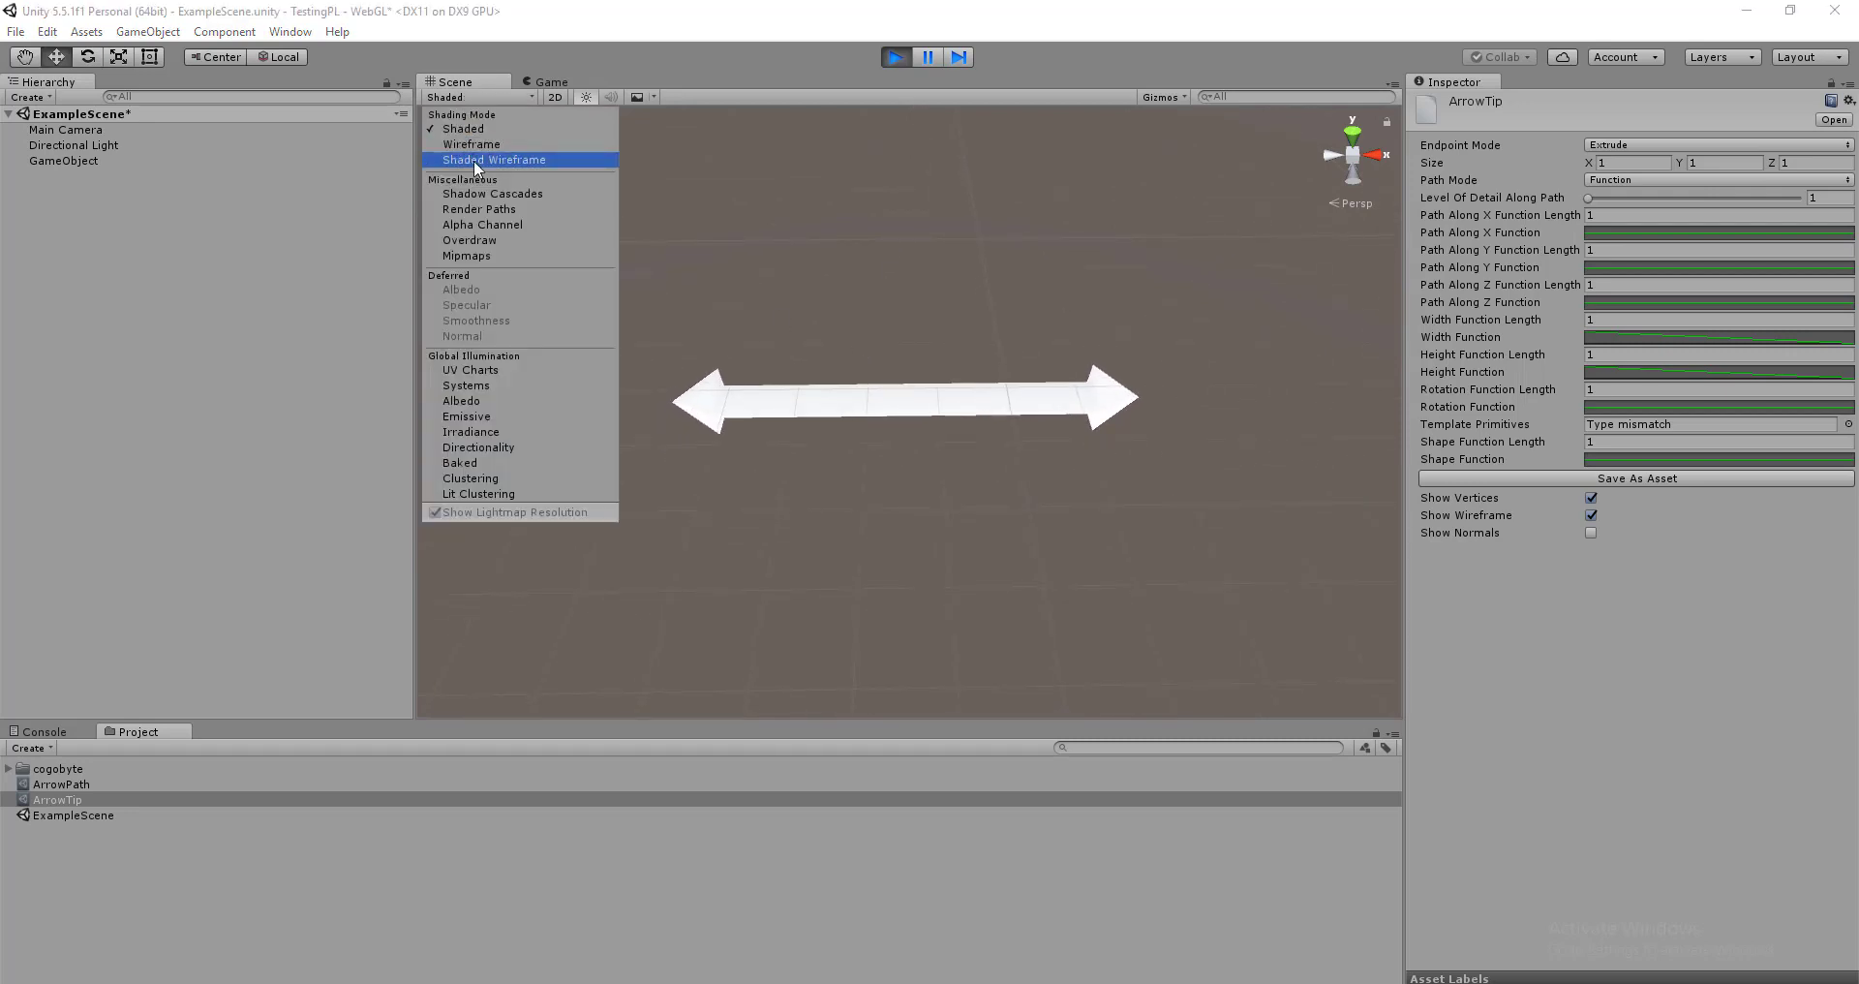
left_click(473, 160)
left_click(936, 242)
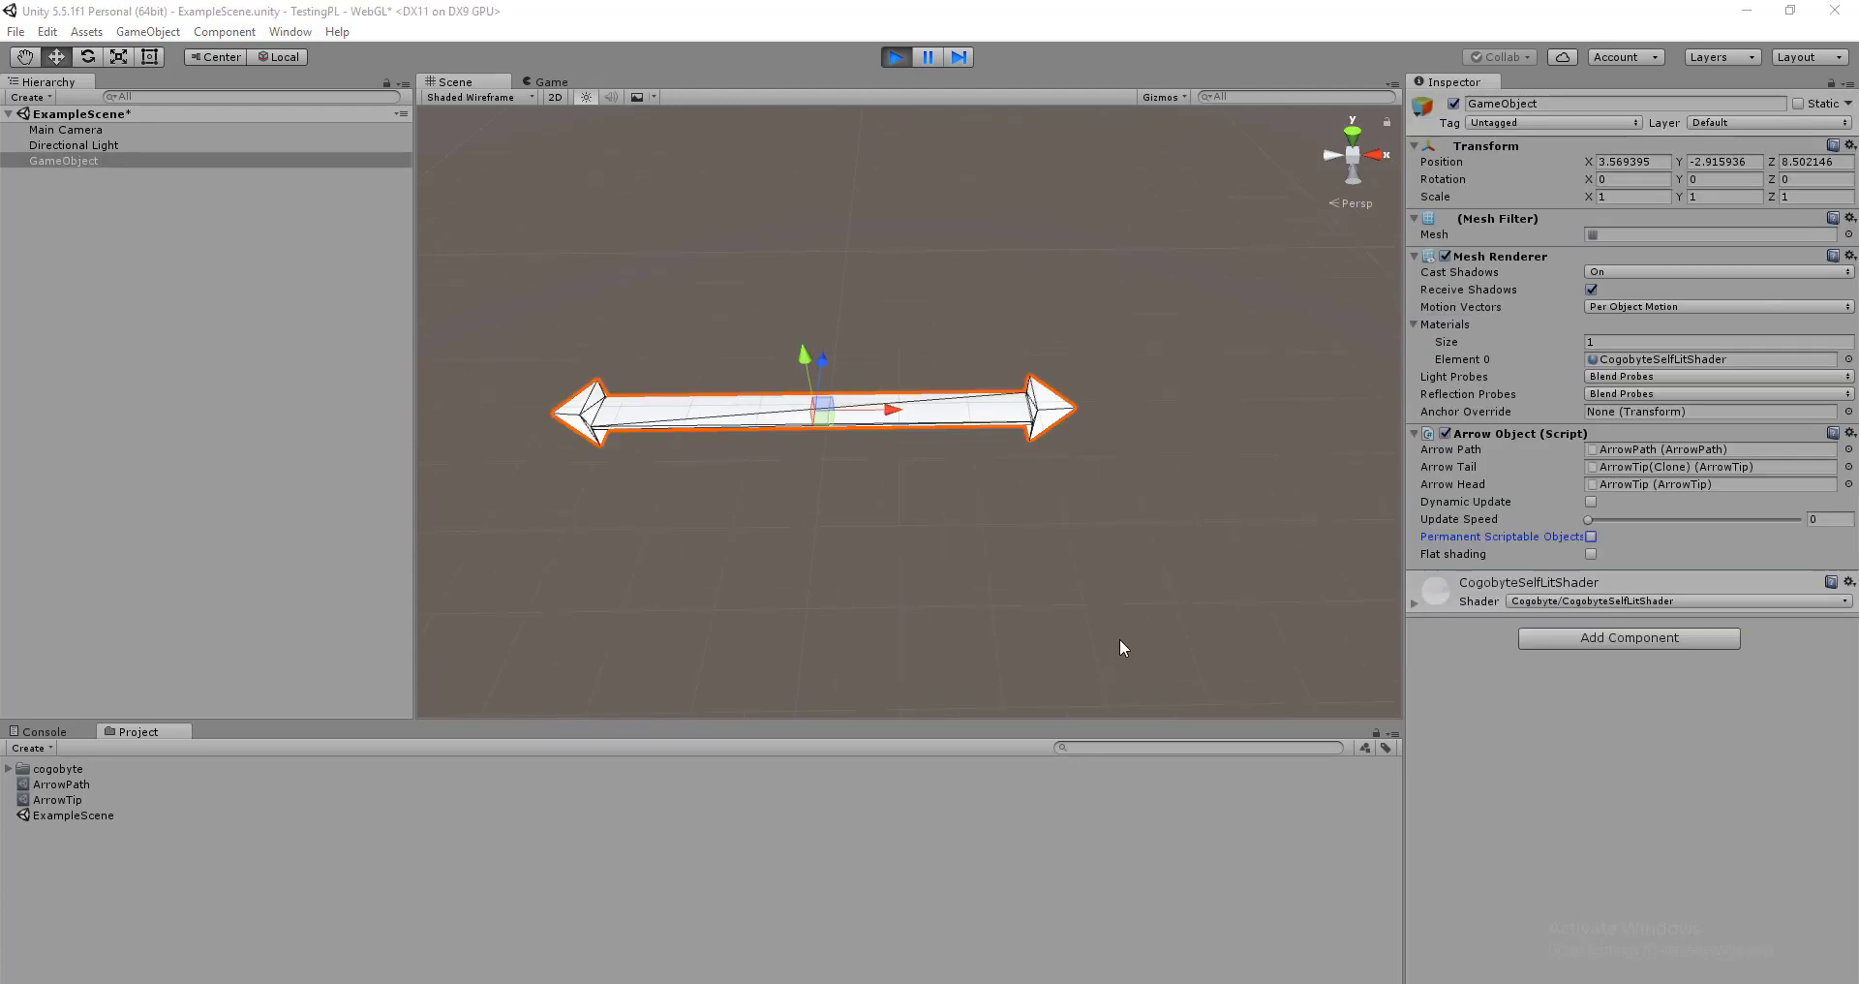
Enable Dynamic Update with an Update Speed of 10 on the arrow object and increase ArrowPath's End Point X
left_click(1589, 501)
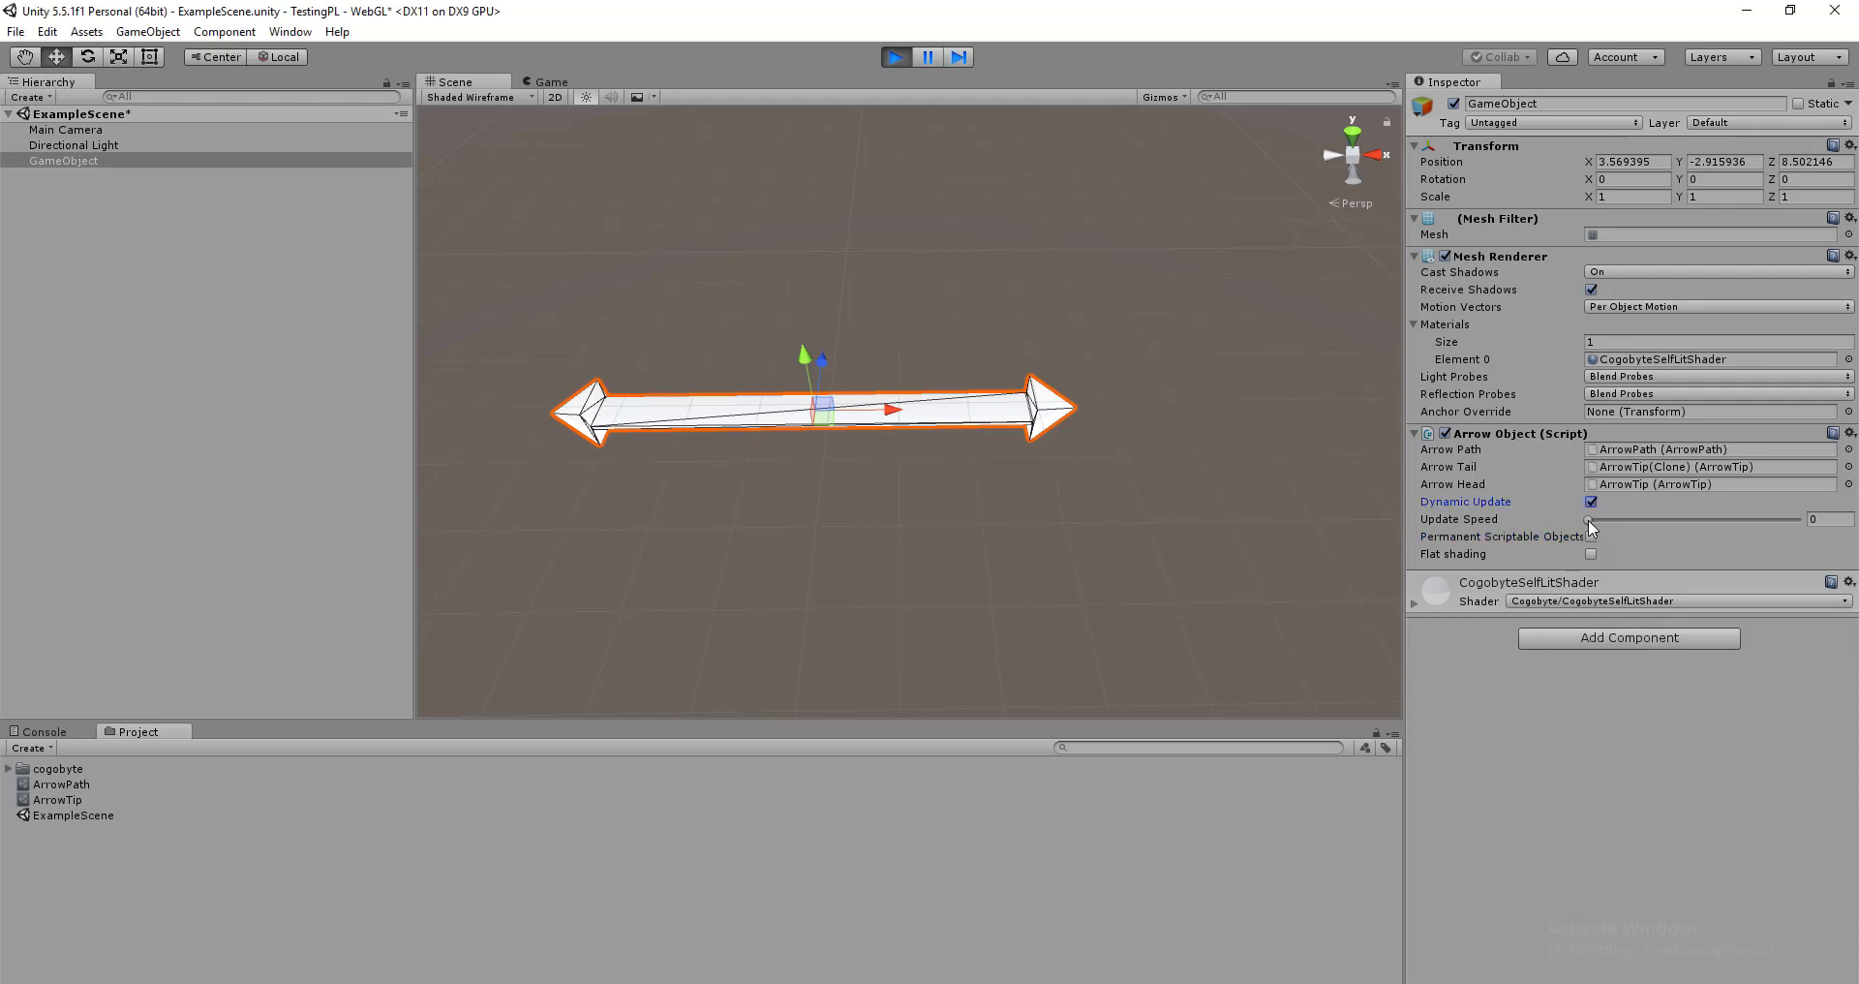
left_click_drag(1588, 520, 1669, 521)
left_click(80, 782)
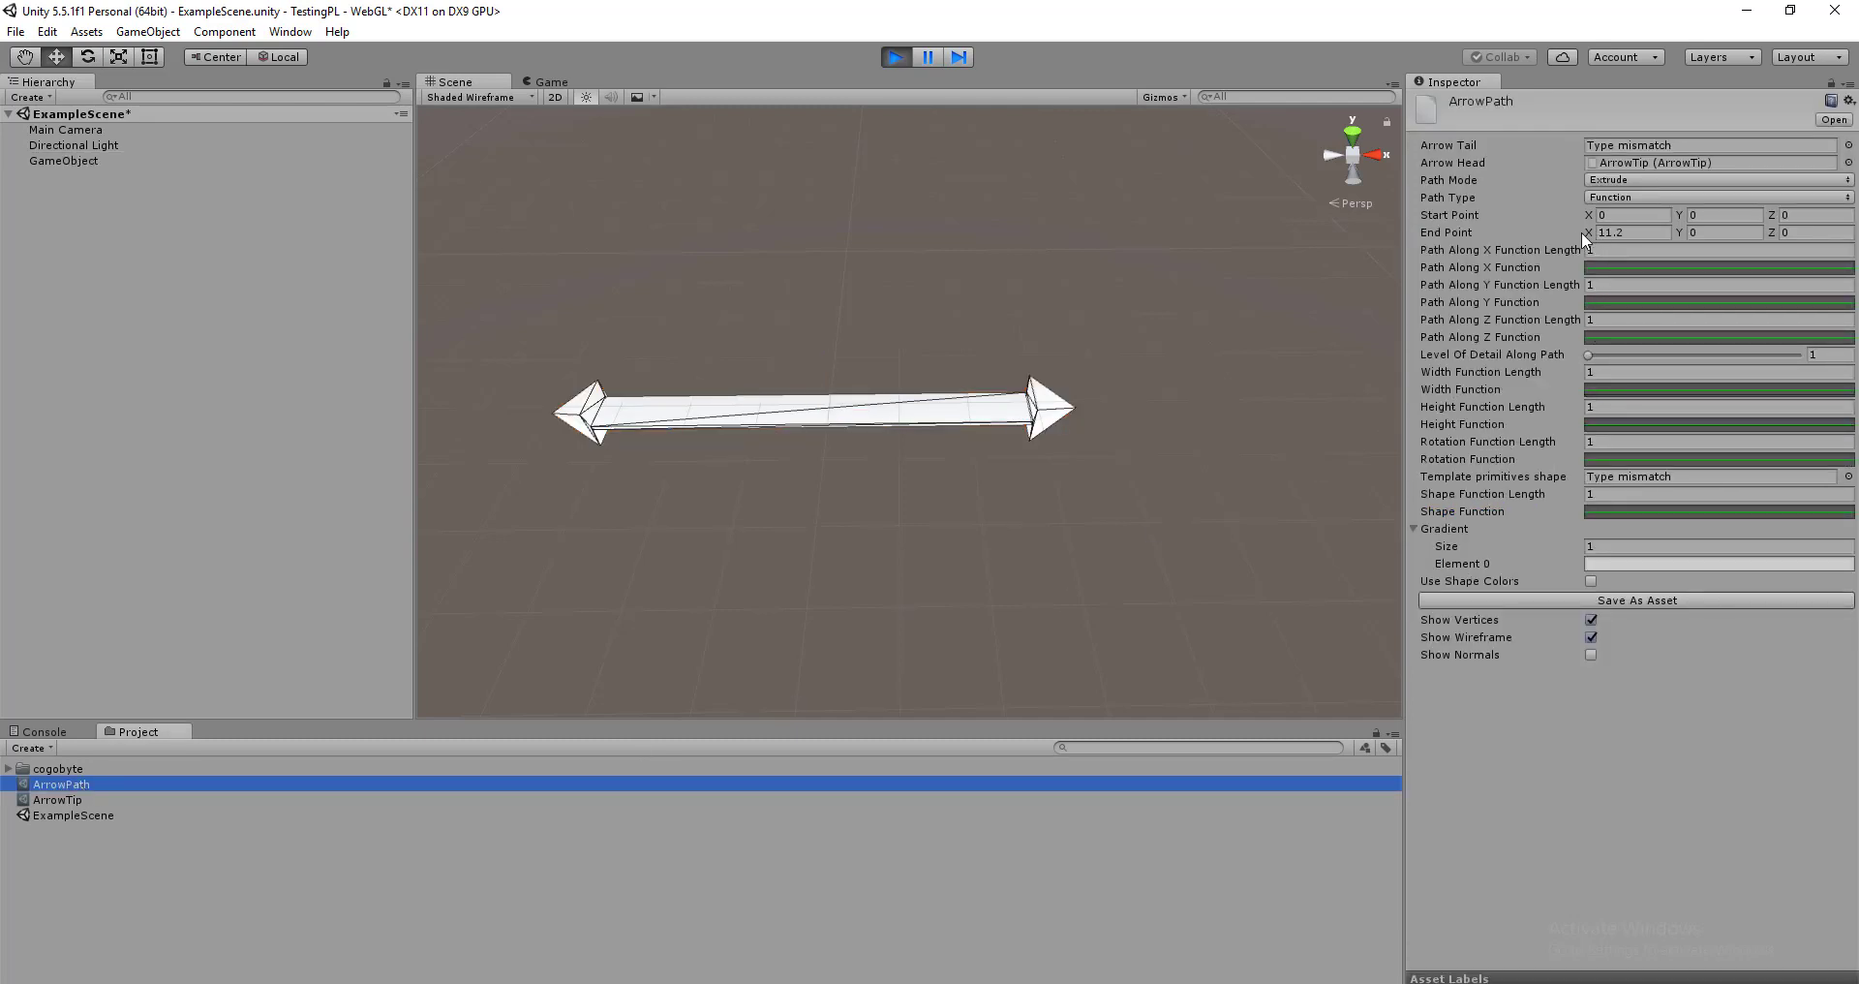
left_click_drag(1588, 229, 1712, 248)
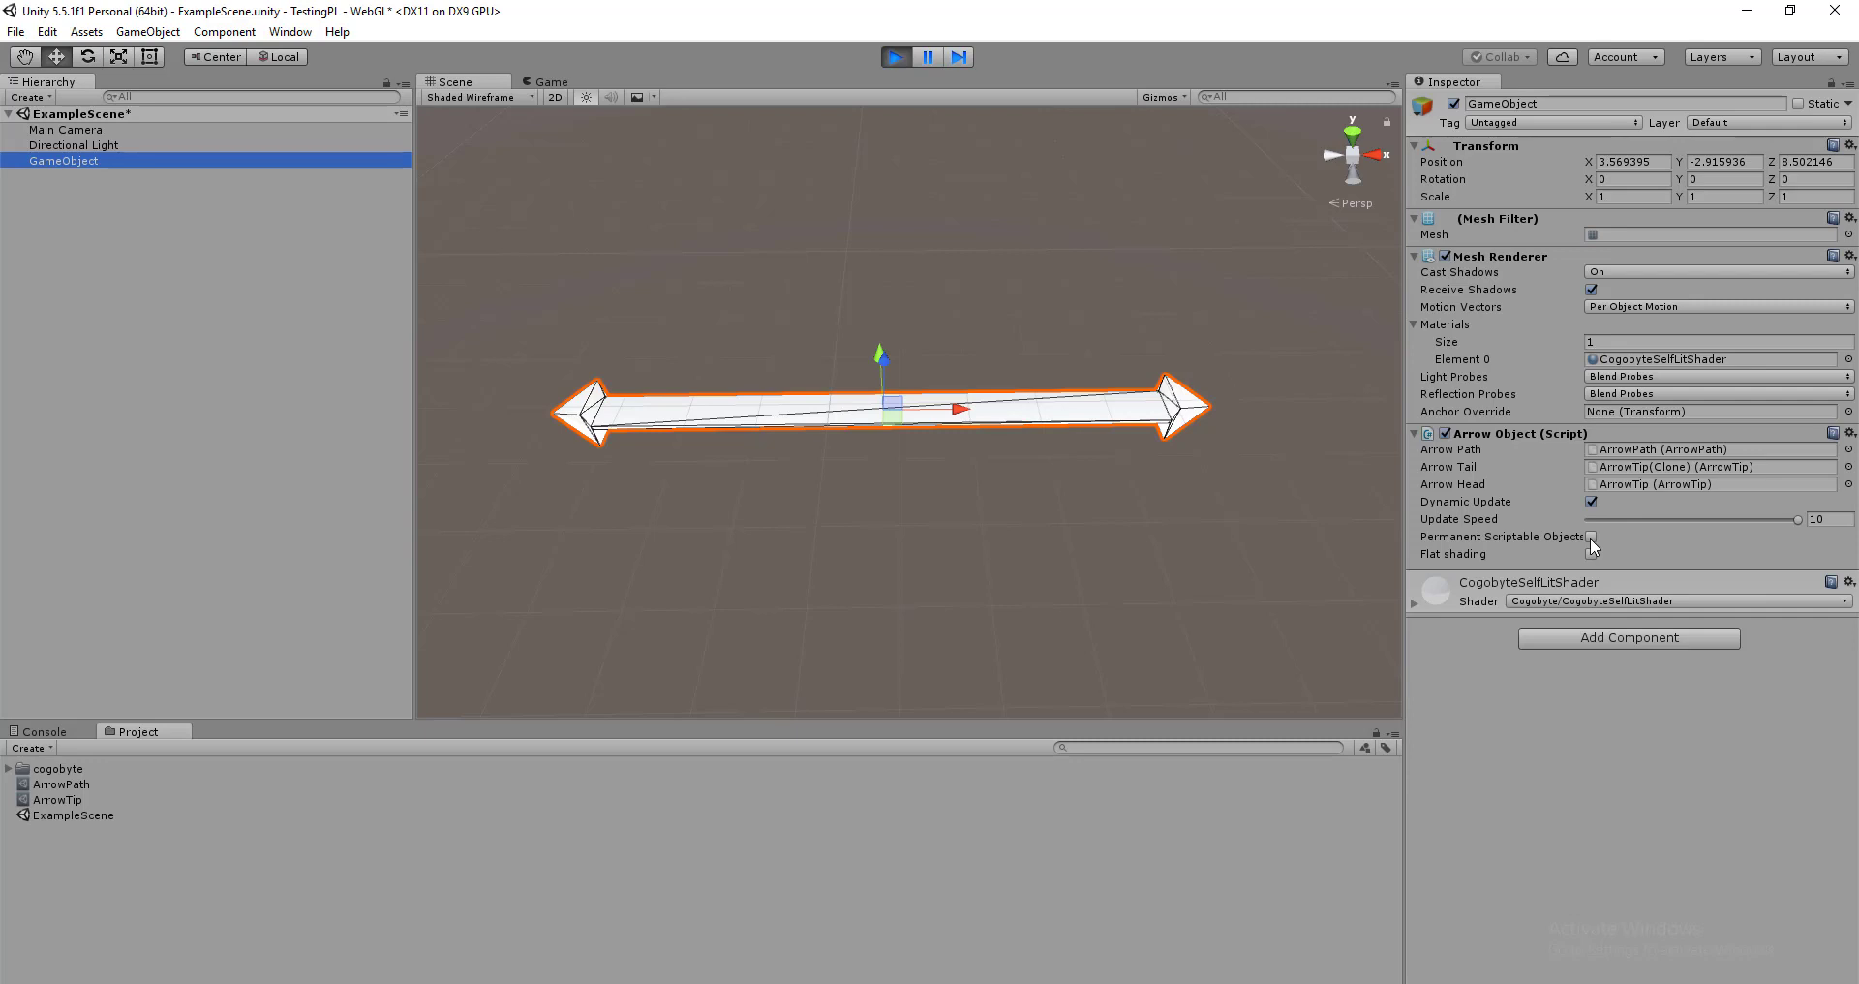
Enable Flat shading on the arrow object, check it in Shaded display mode, and stop the running scene
left_click(78, 785)
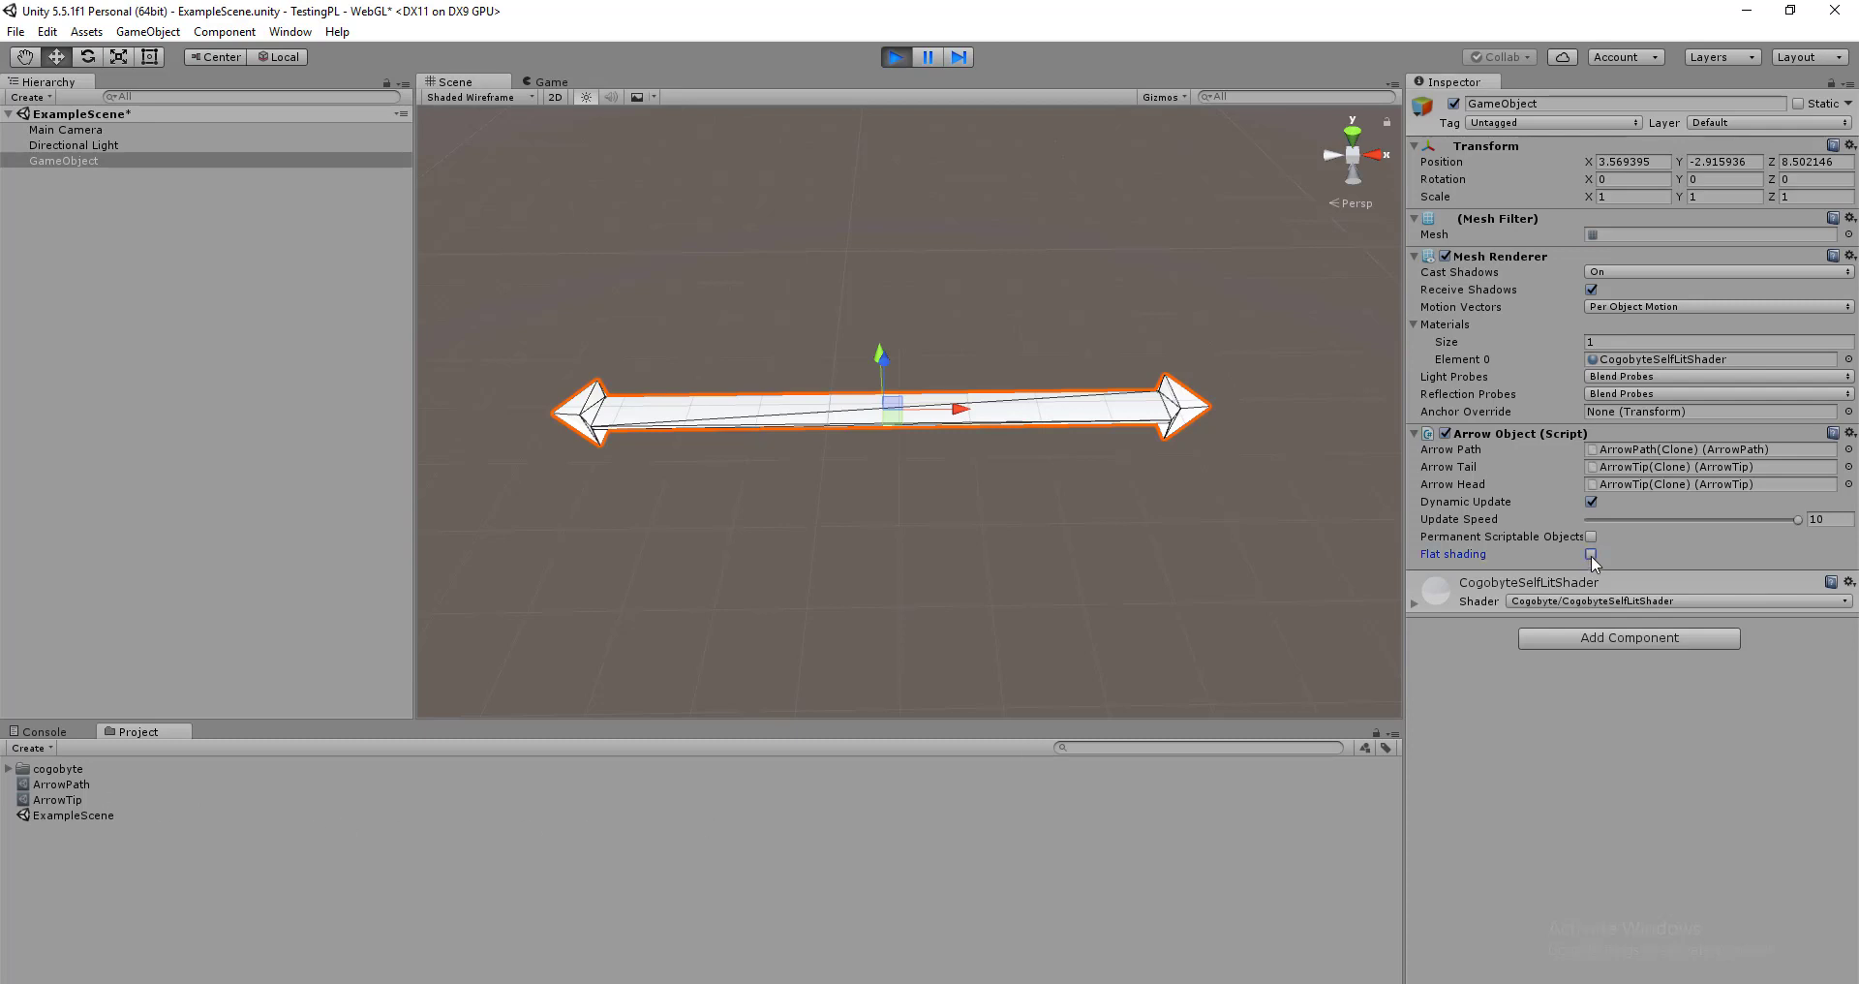
left_click(1591, 555)
left_click(473, 95)
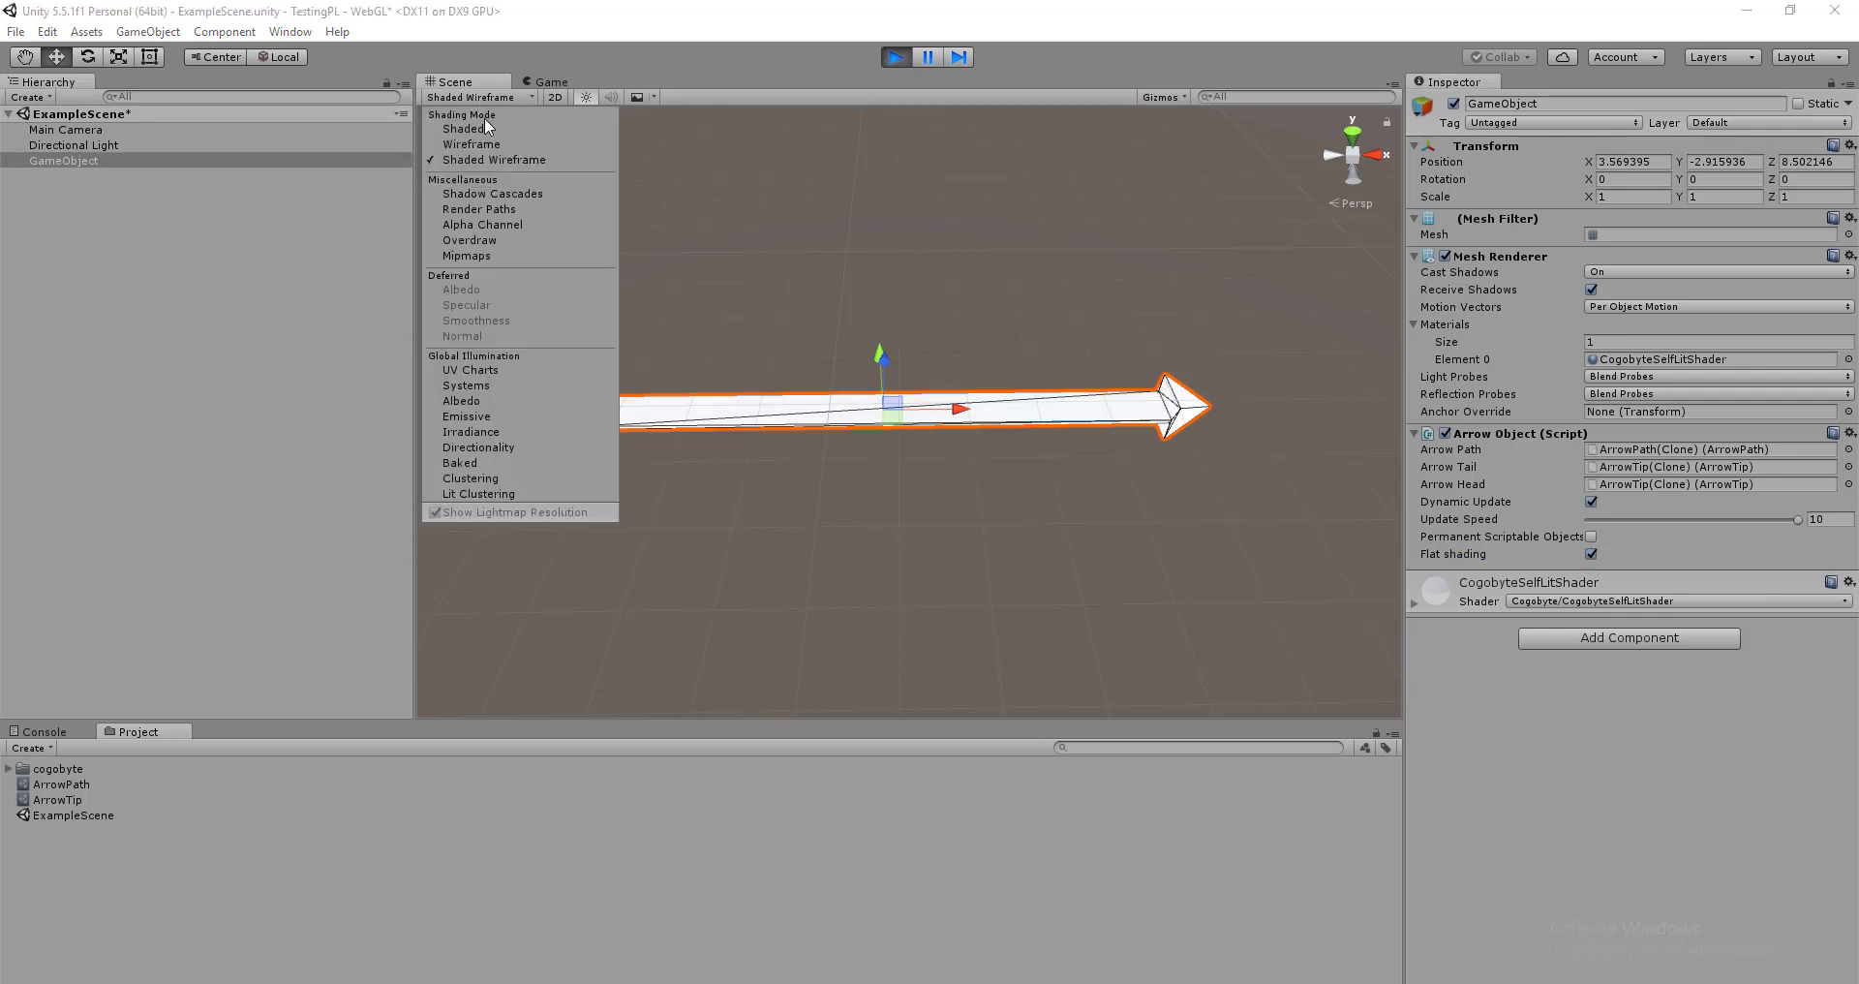
left_click(464, 128)
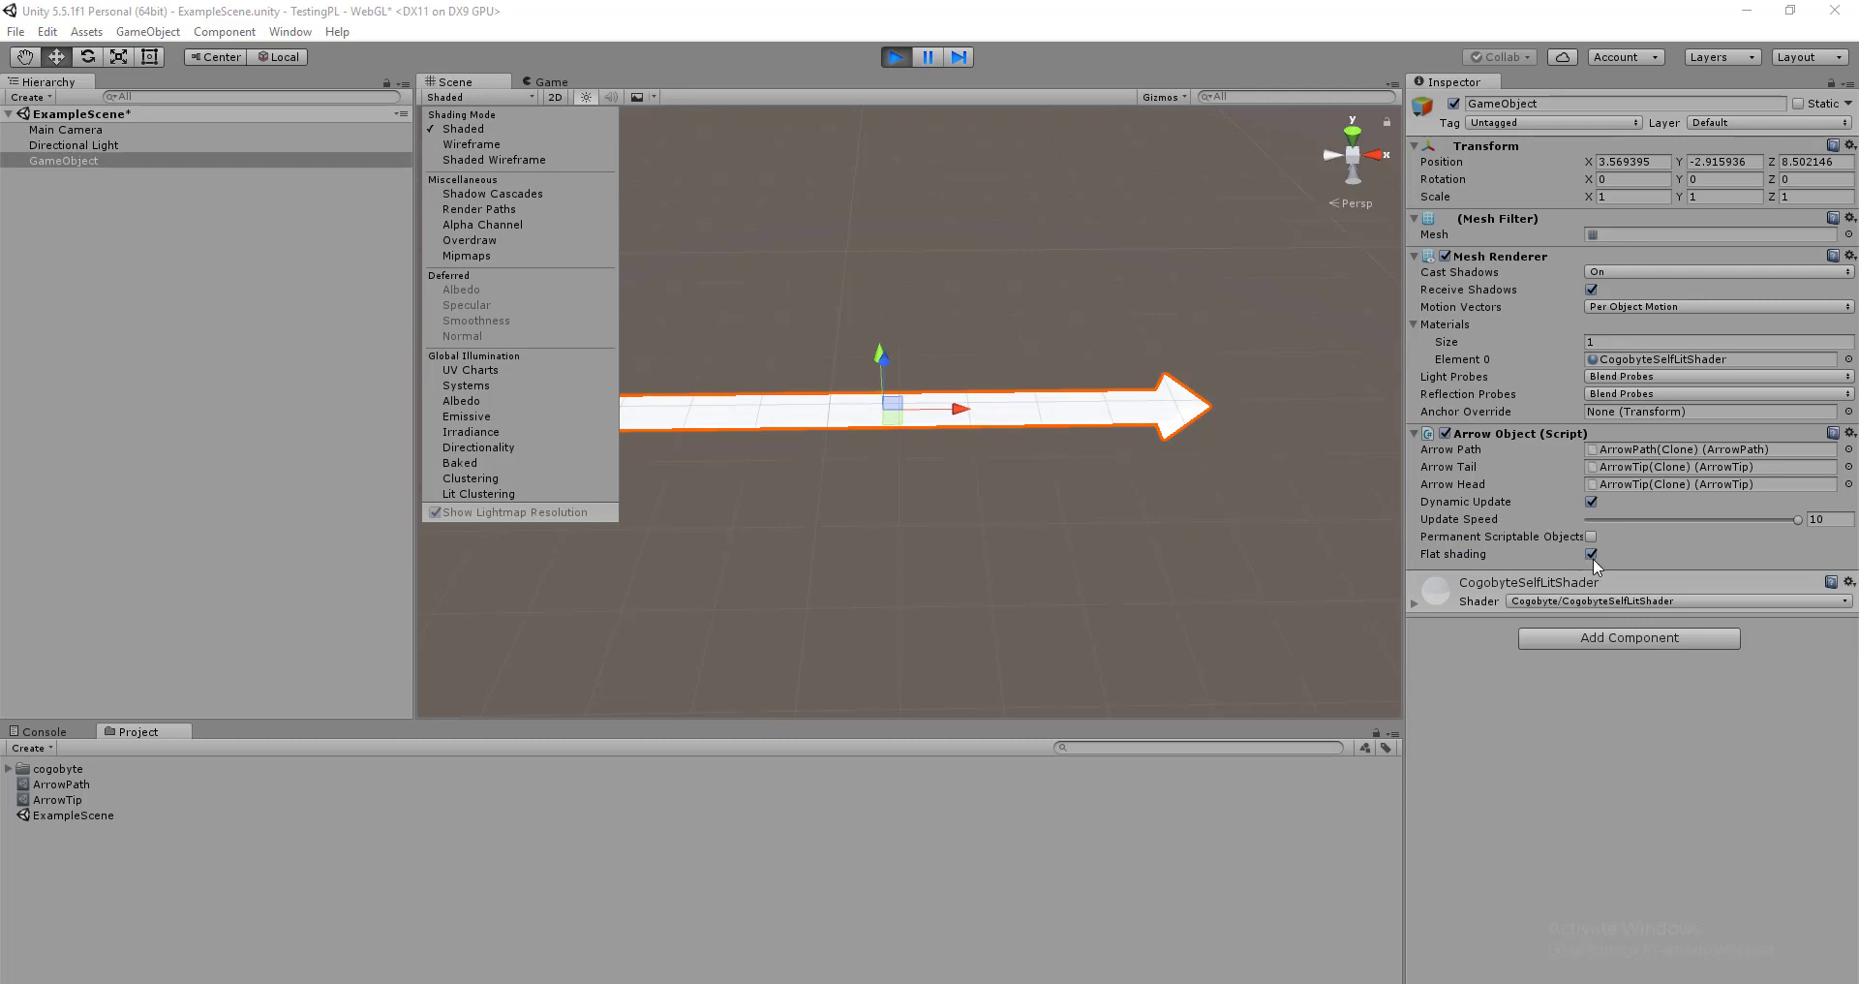
left_click(1652, 558)
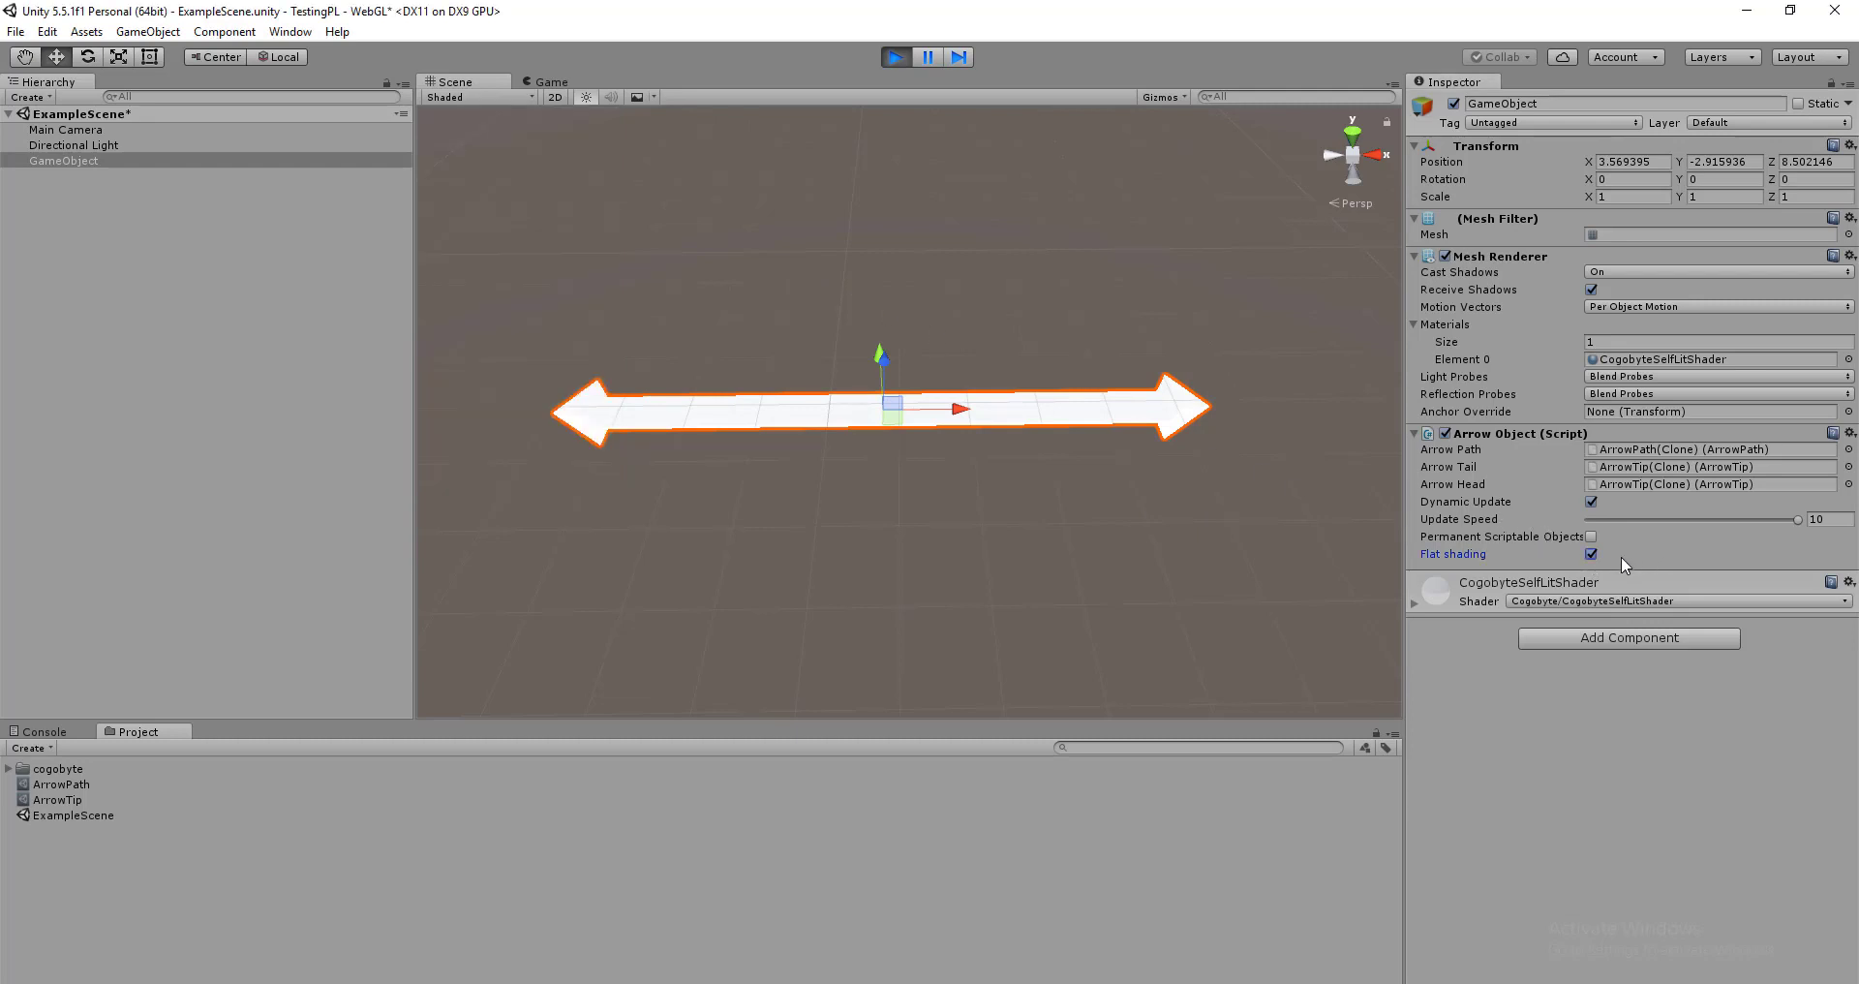
key("ctrl+p")
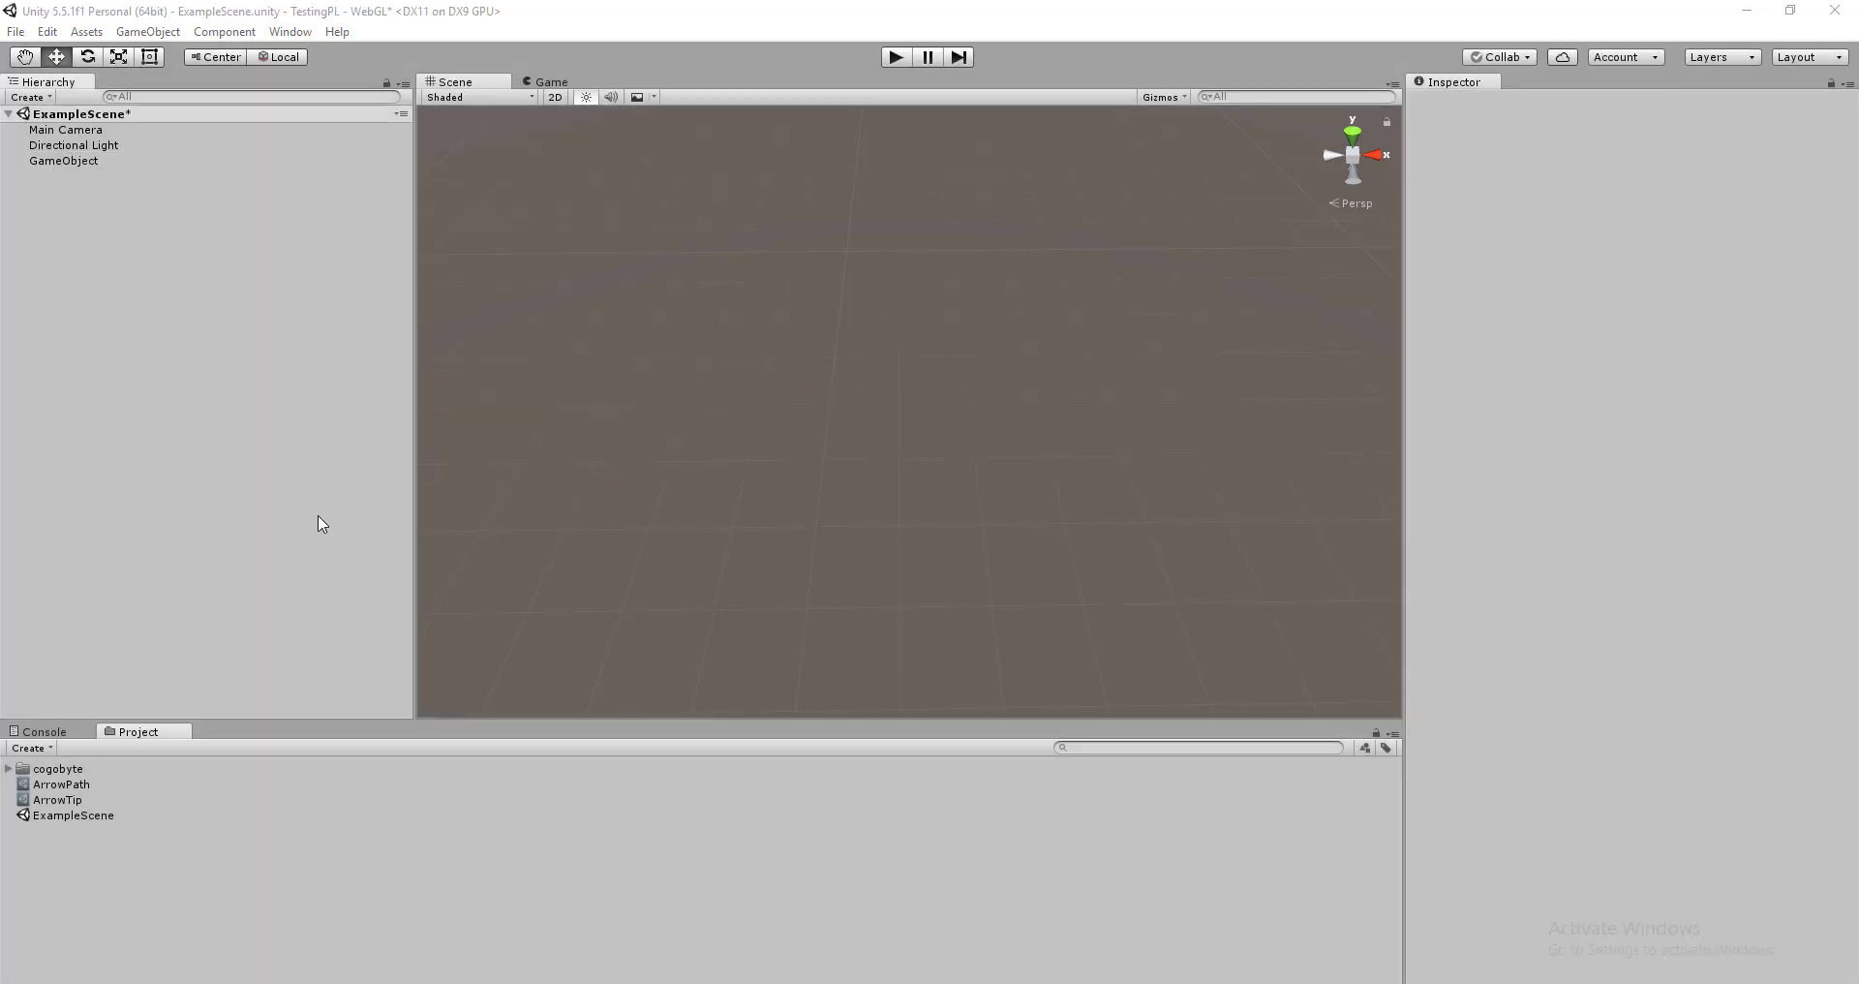
Create a second empty game object in the scene and add the Selection Indicator component to it
right_click(128, 262)
left_click(237, 427)
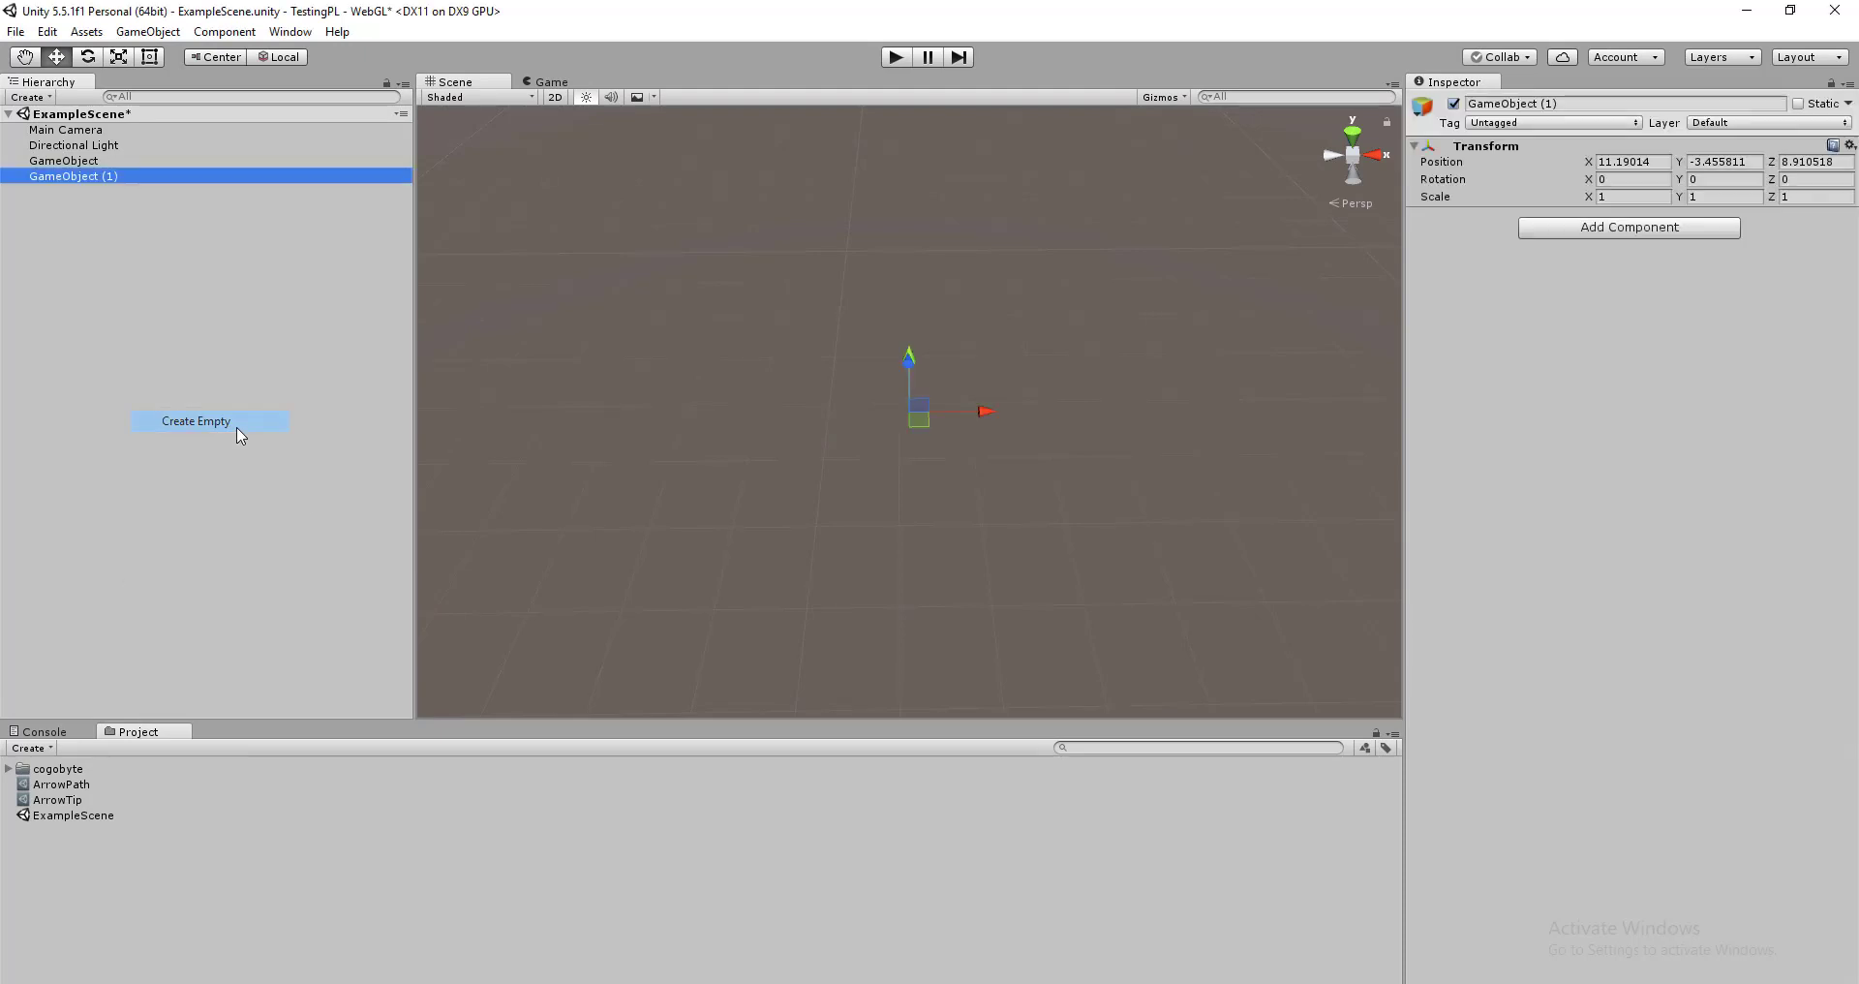
left_click(1617, 232)
type("selection")
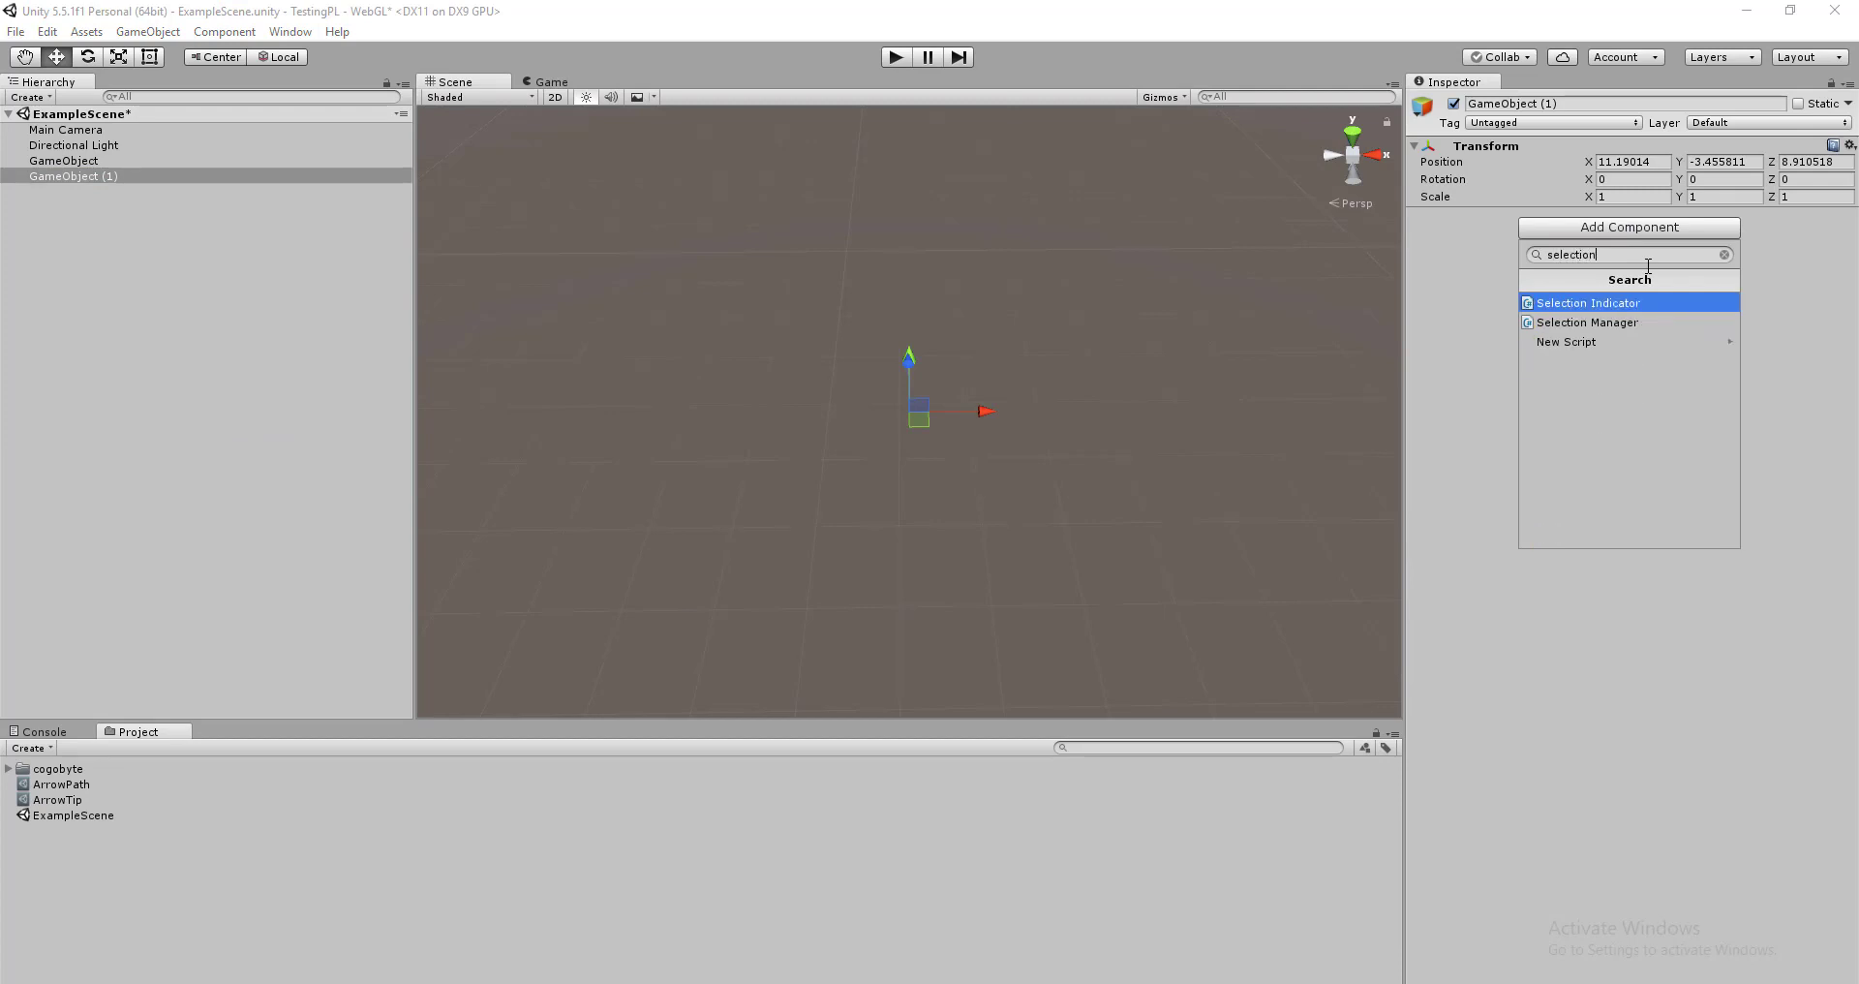
key("Return")
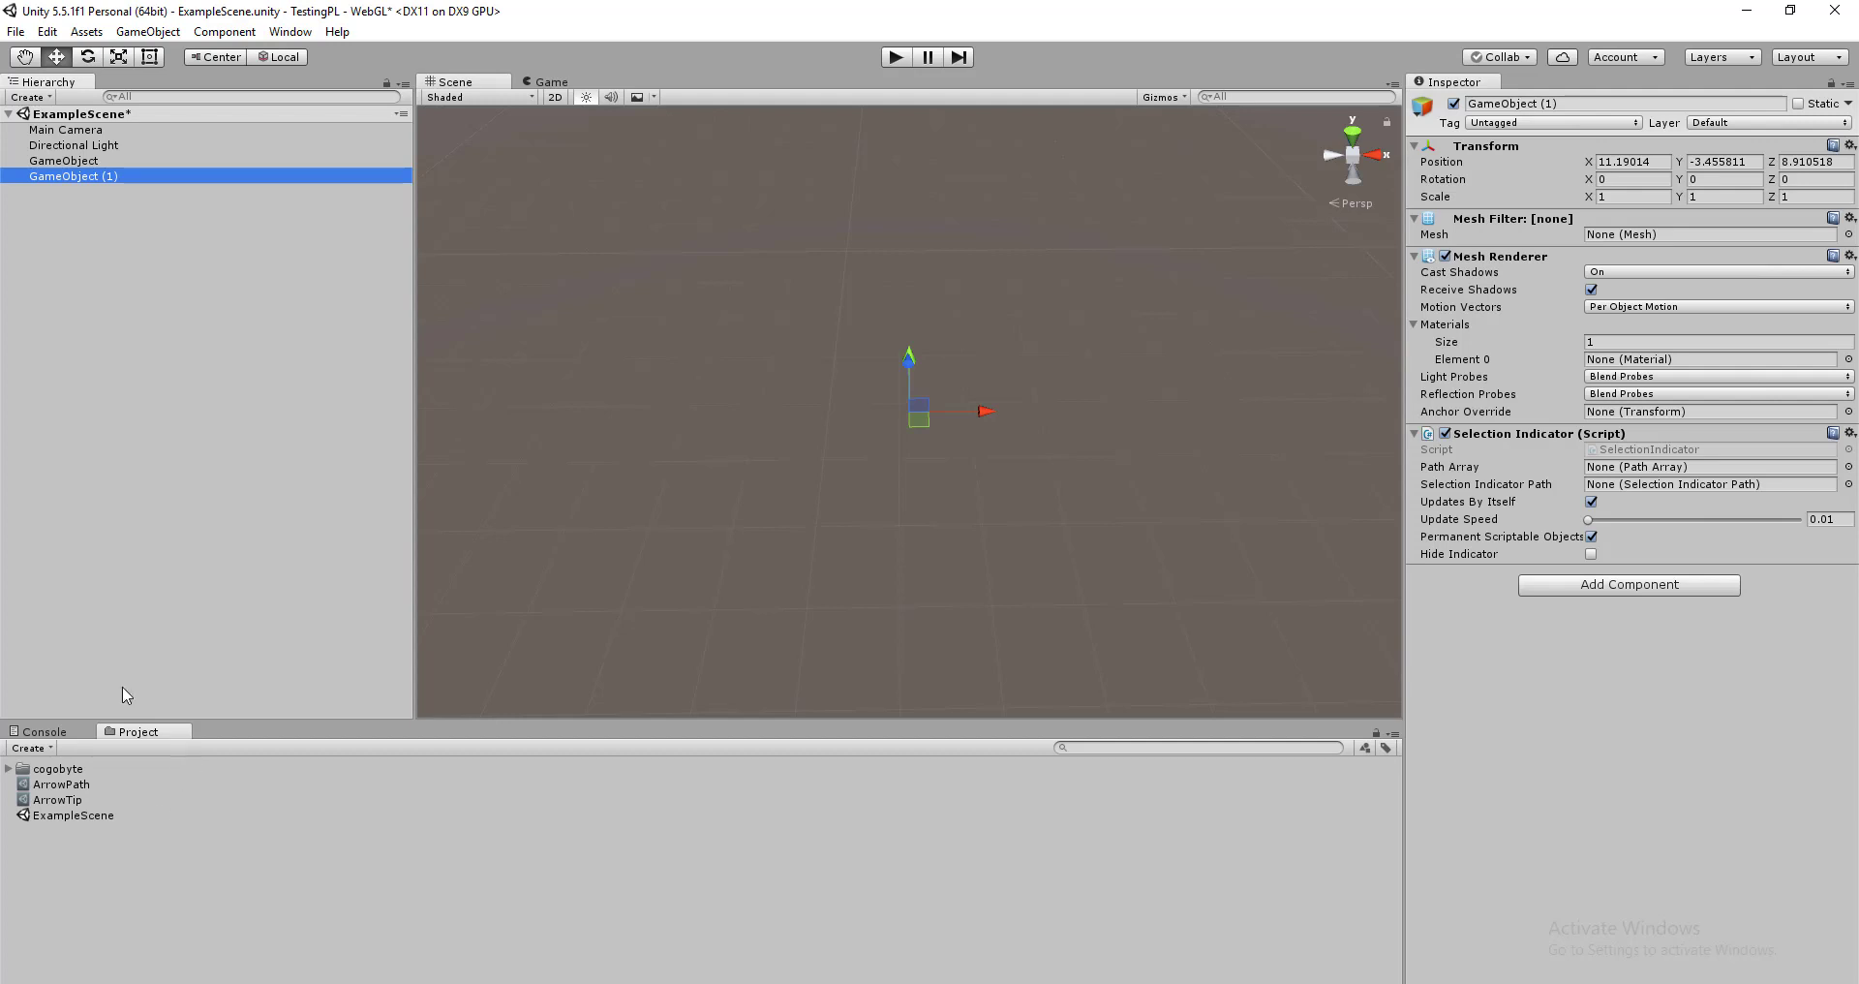
Create a NormalSelectionIndicatorPath asset from the Cogobyte ProceduralIndicators Selection assets in the project's root folder
right_click(81, 875)
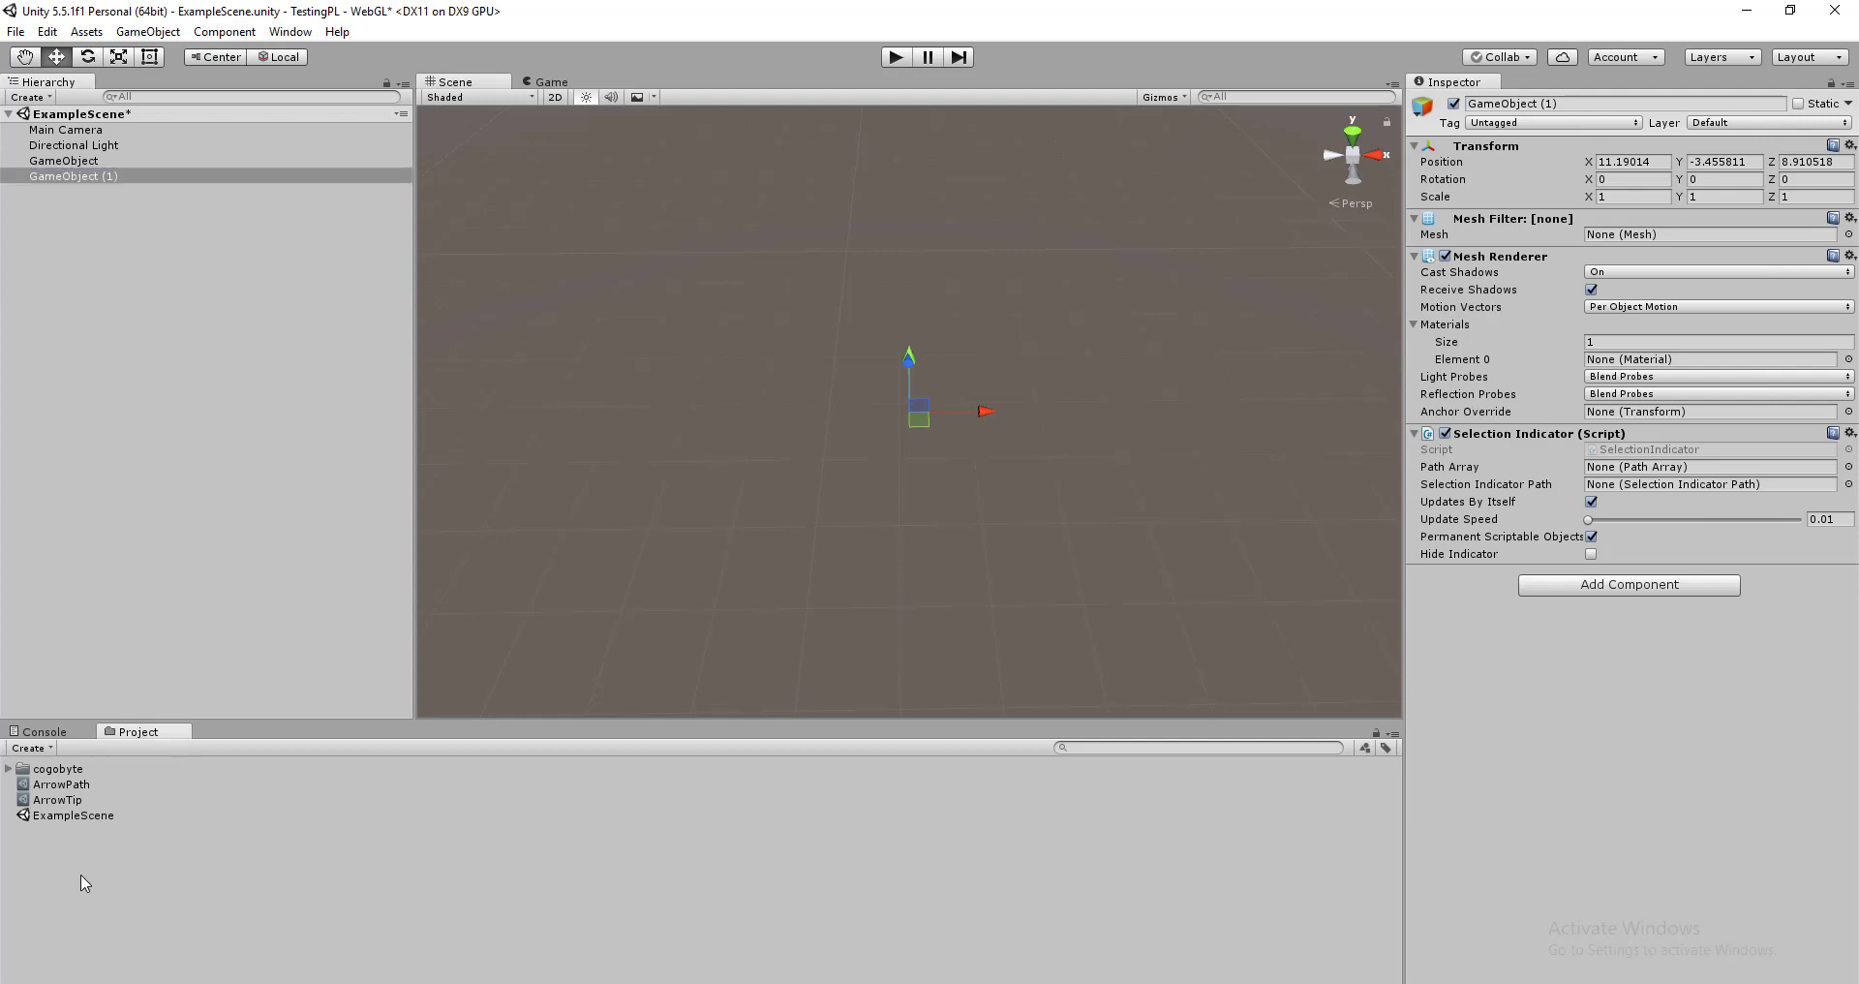
mouse_move(169, 527)
mouse_move(426, 499)
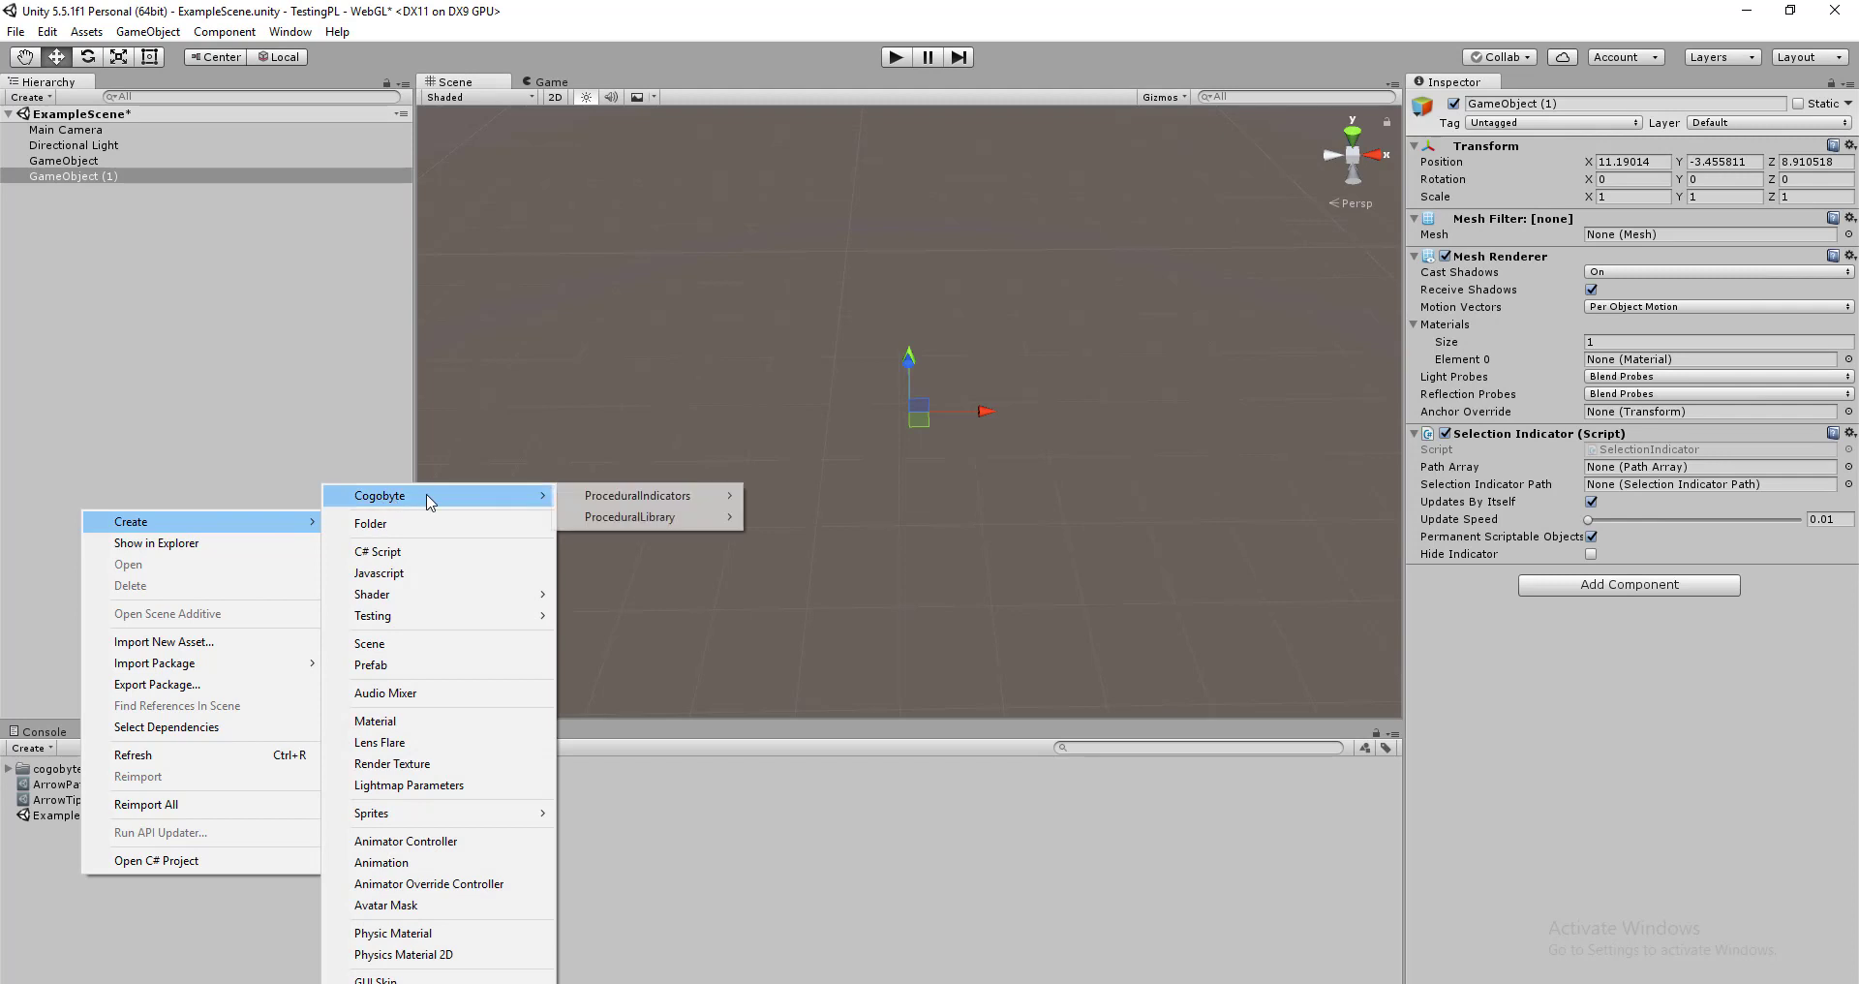
mouse_move(668, 501)
mouse_move(833, 520)
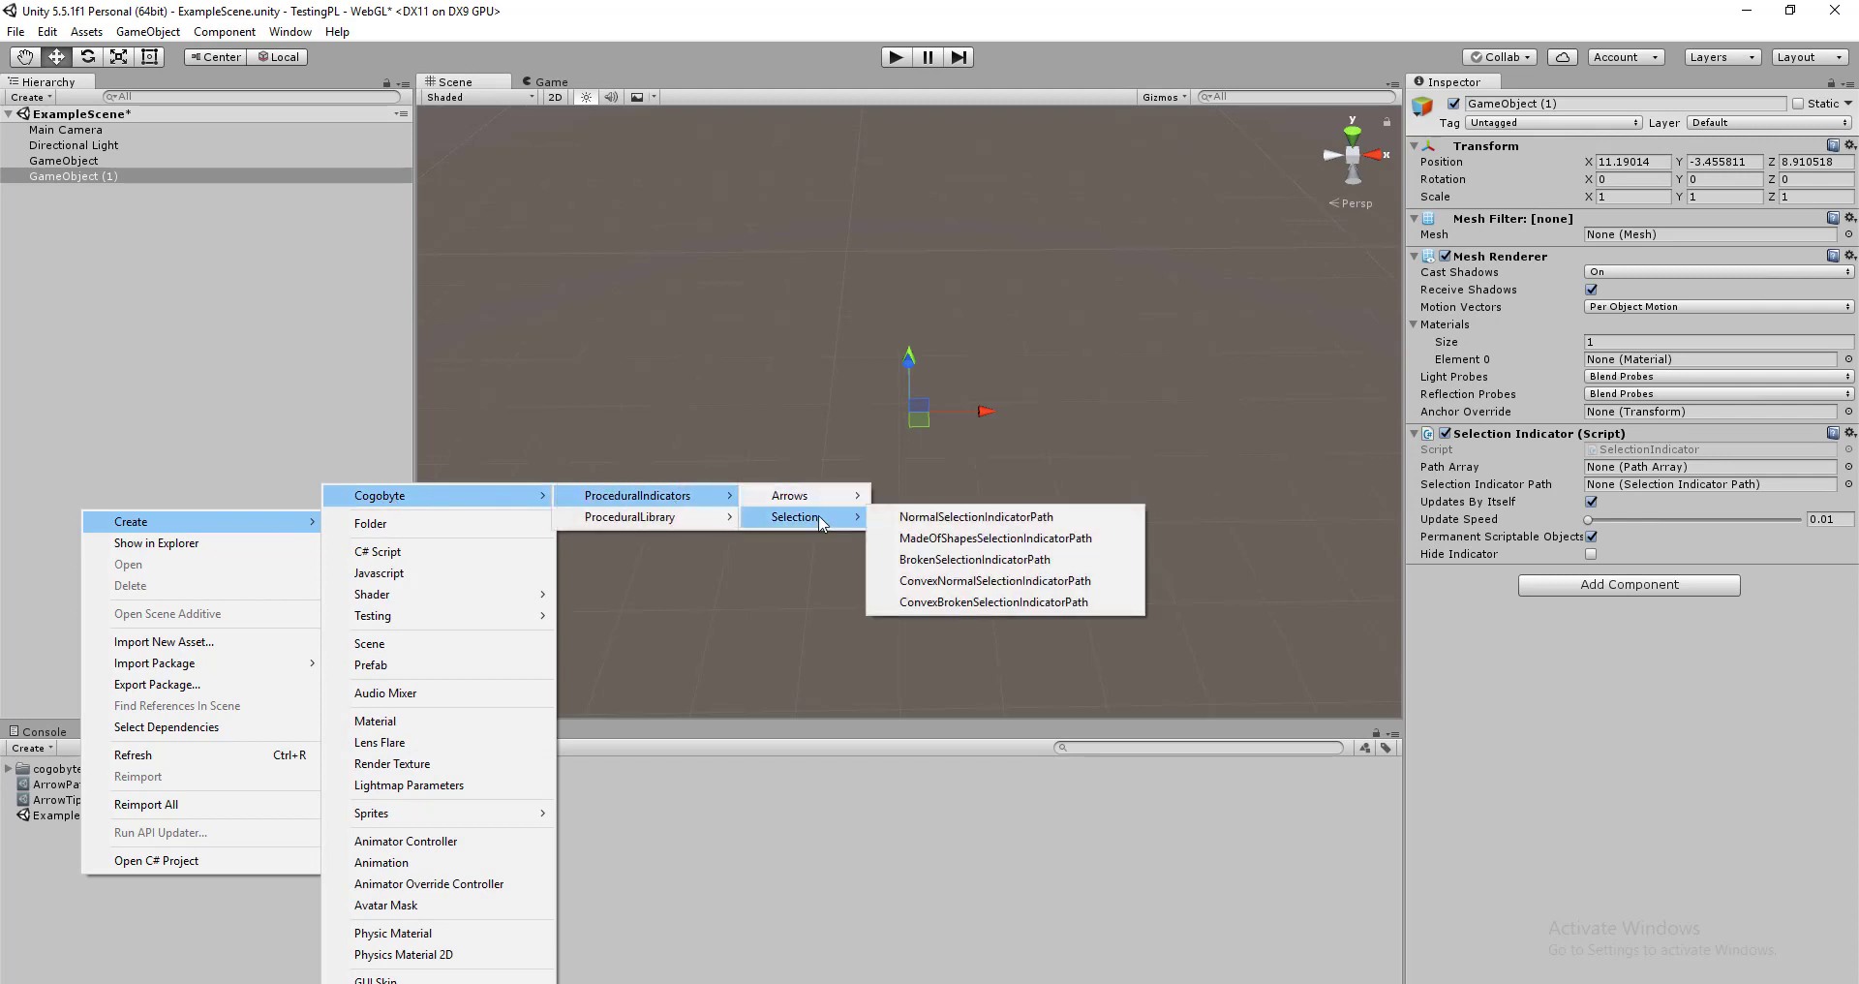
left_click(964, 518)
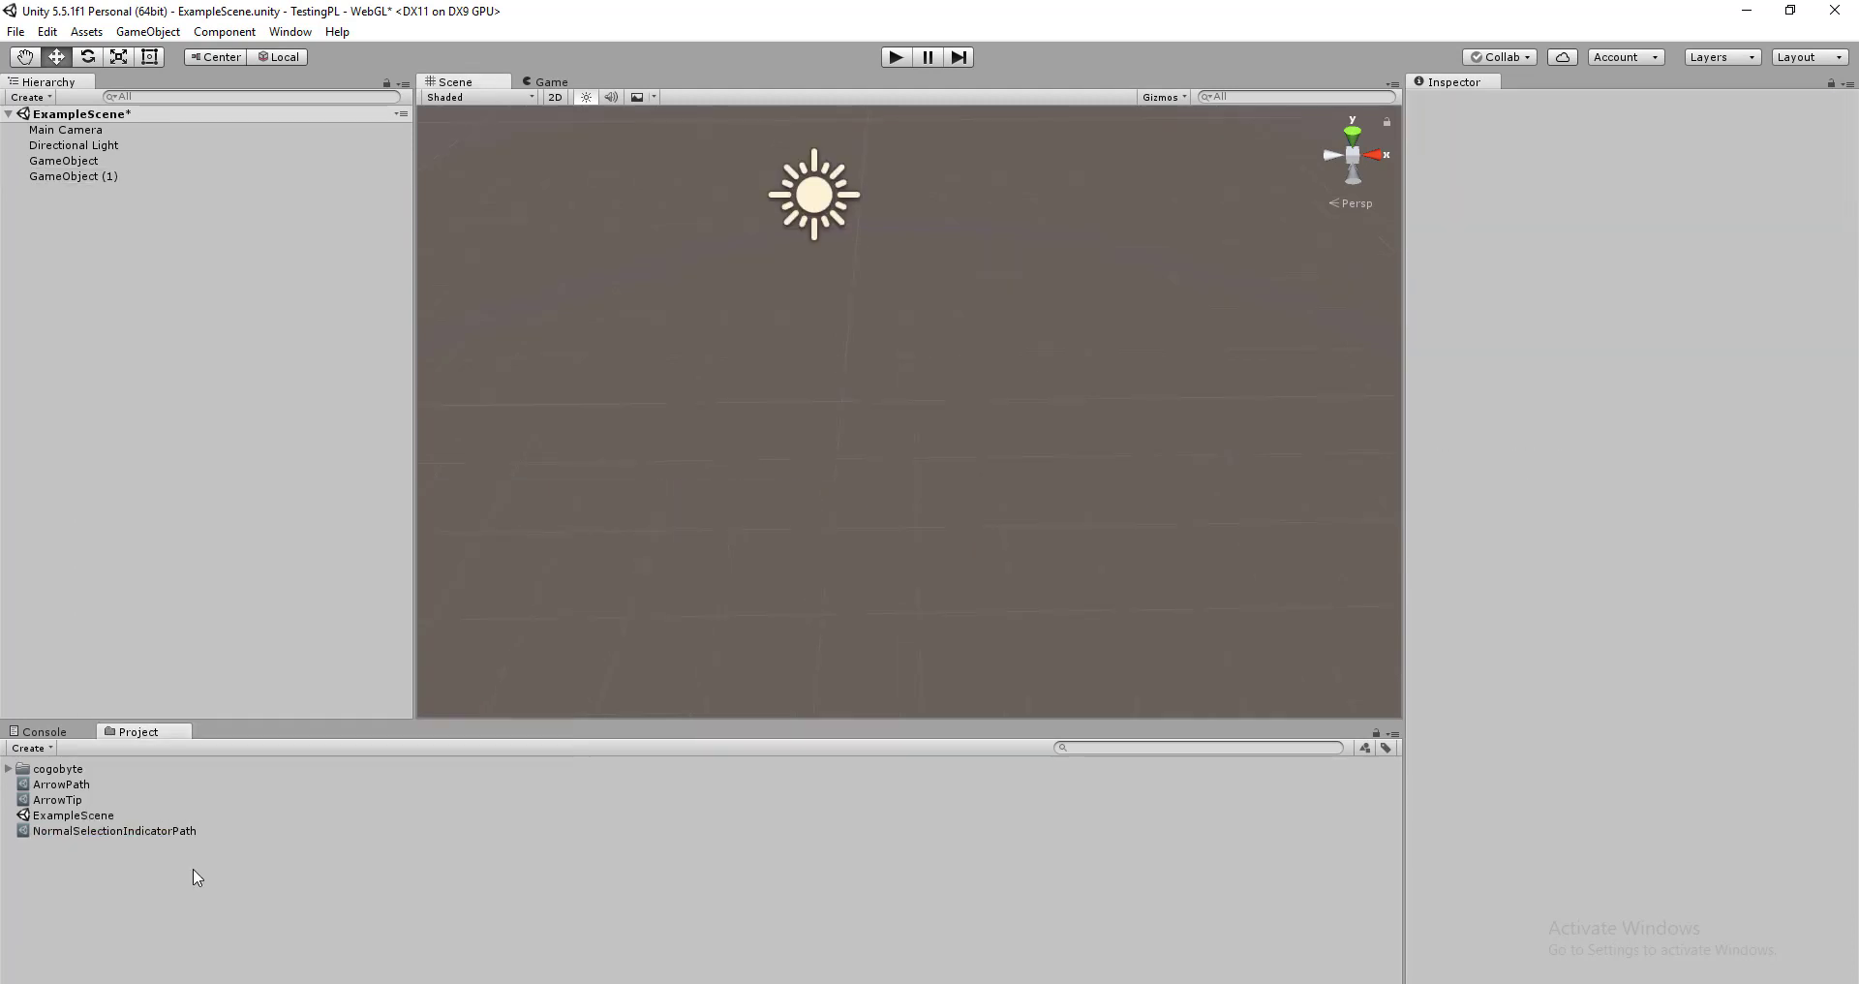
Create a CircularPathArray asset from the Cogobyte ProceduralLibrary PathArrays in the project's root folder
right_click(73, 888)
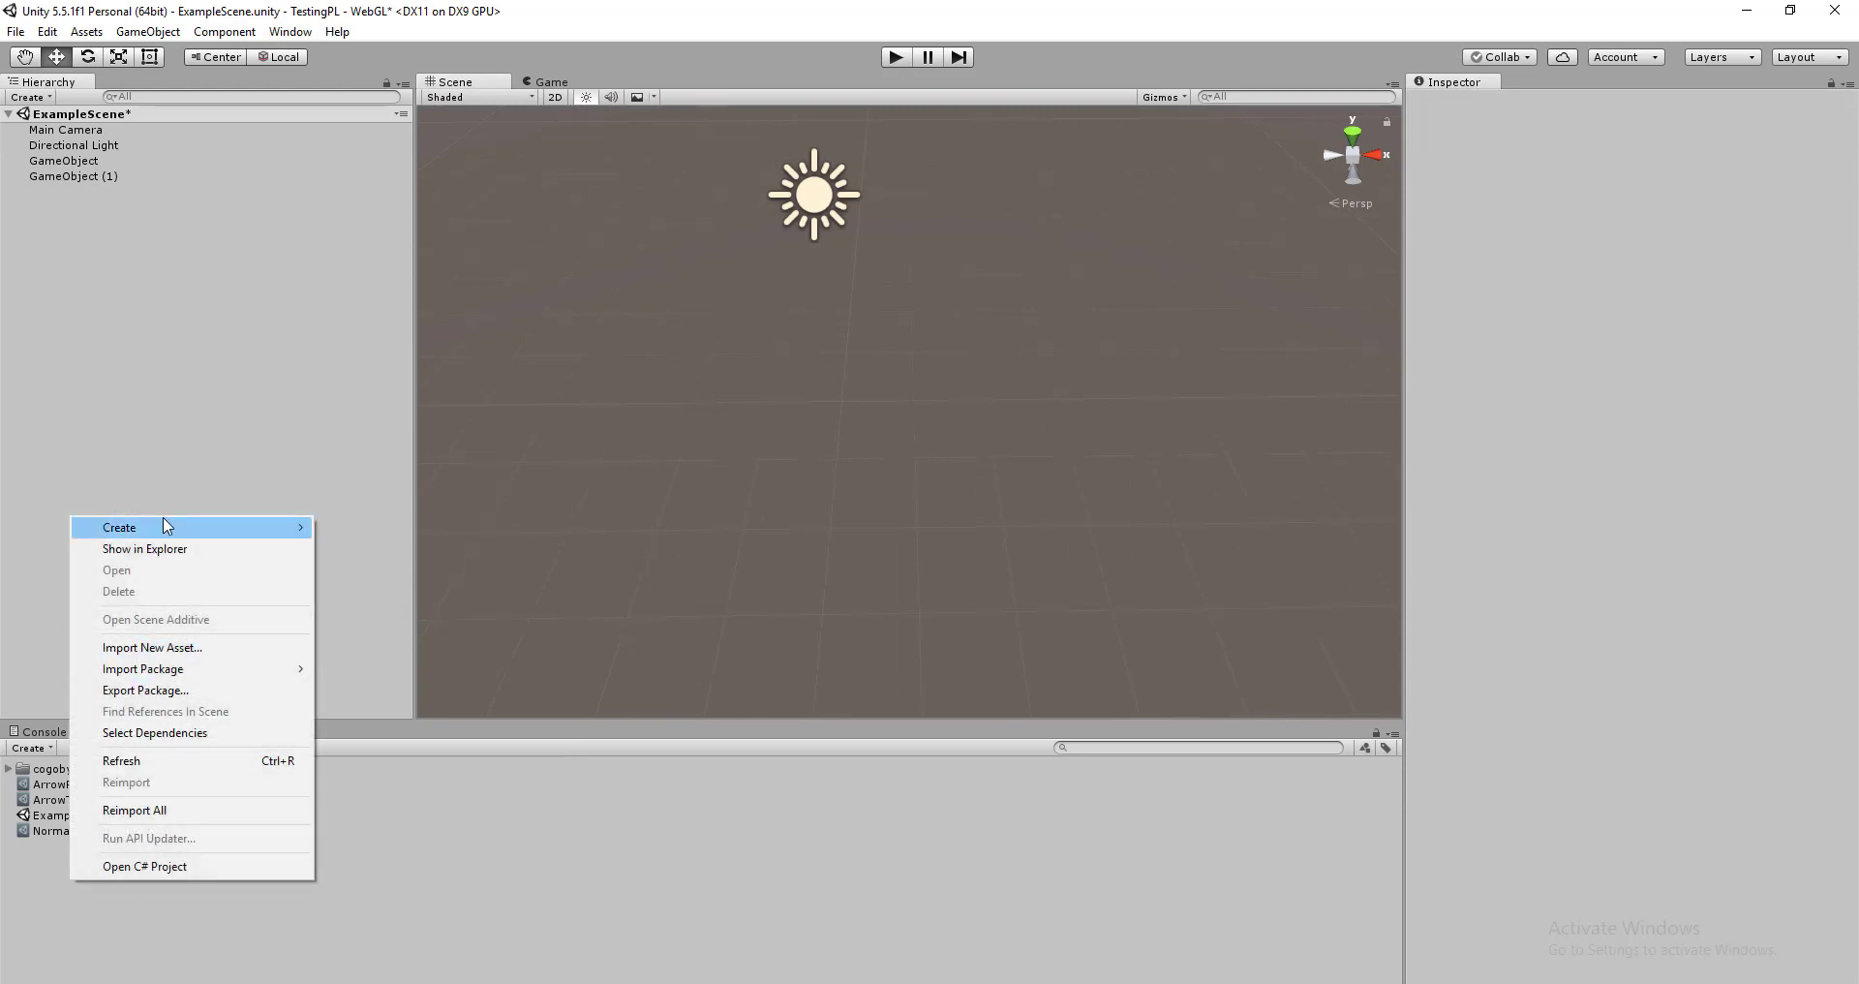
mouse_move(203, 527)
mouse_move(450, 493)
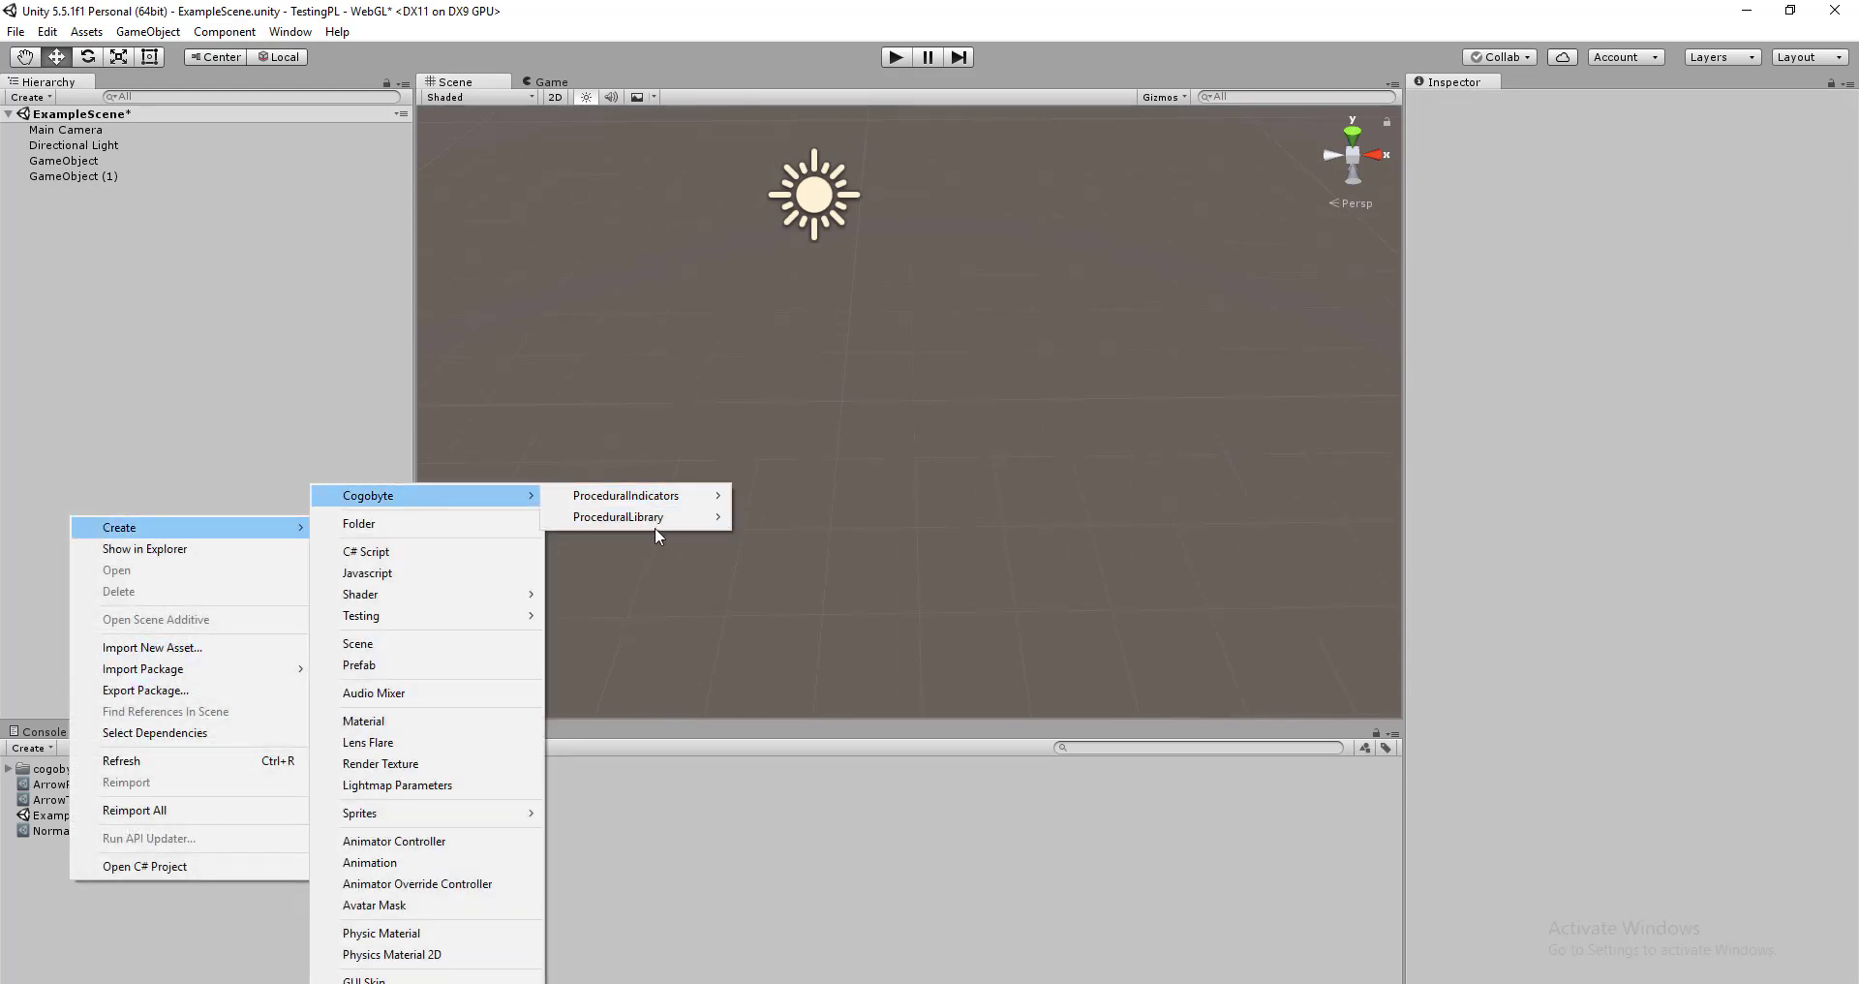
mouse_move(661, 532)
mouse_move(755, 519)
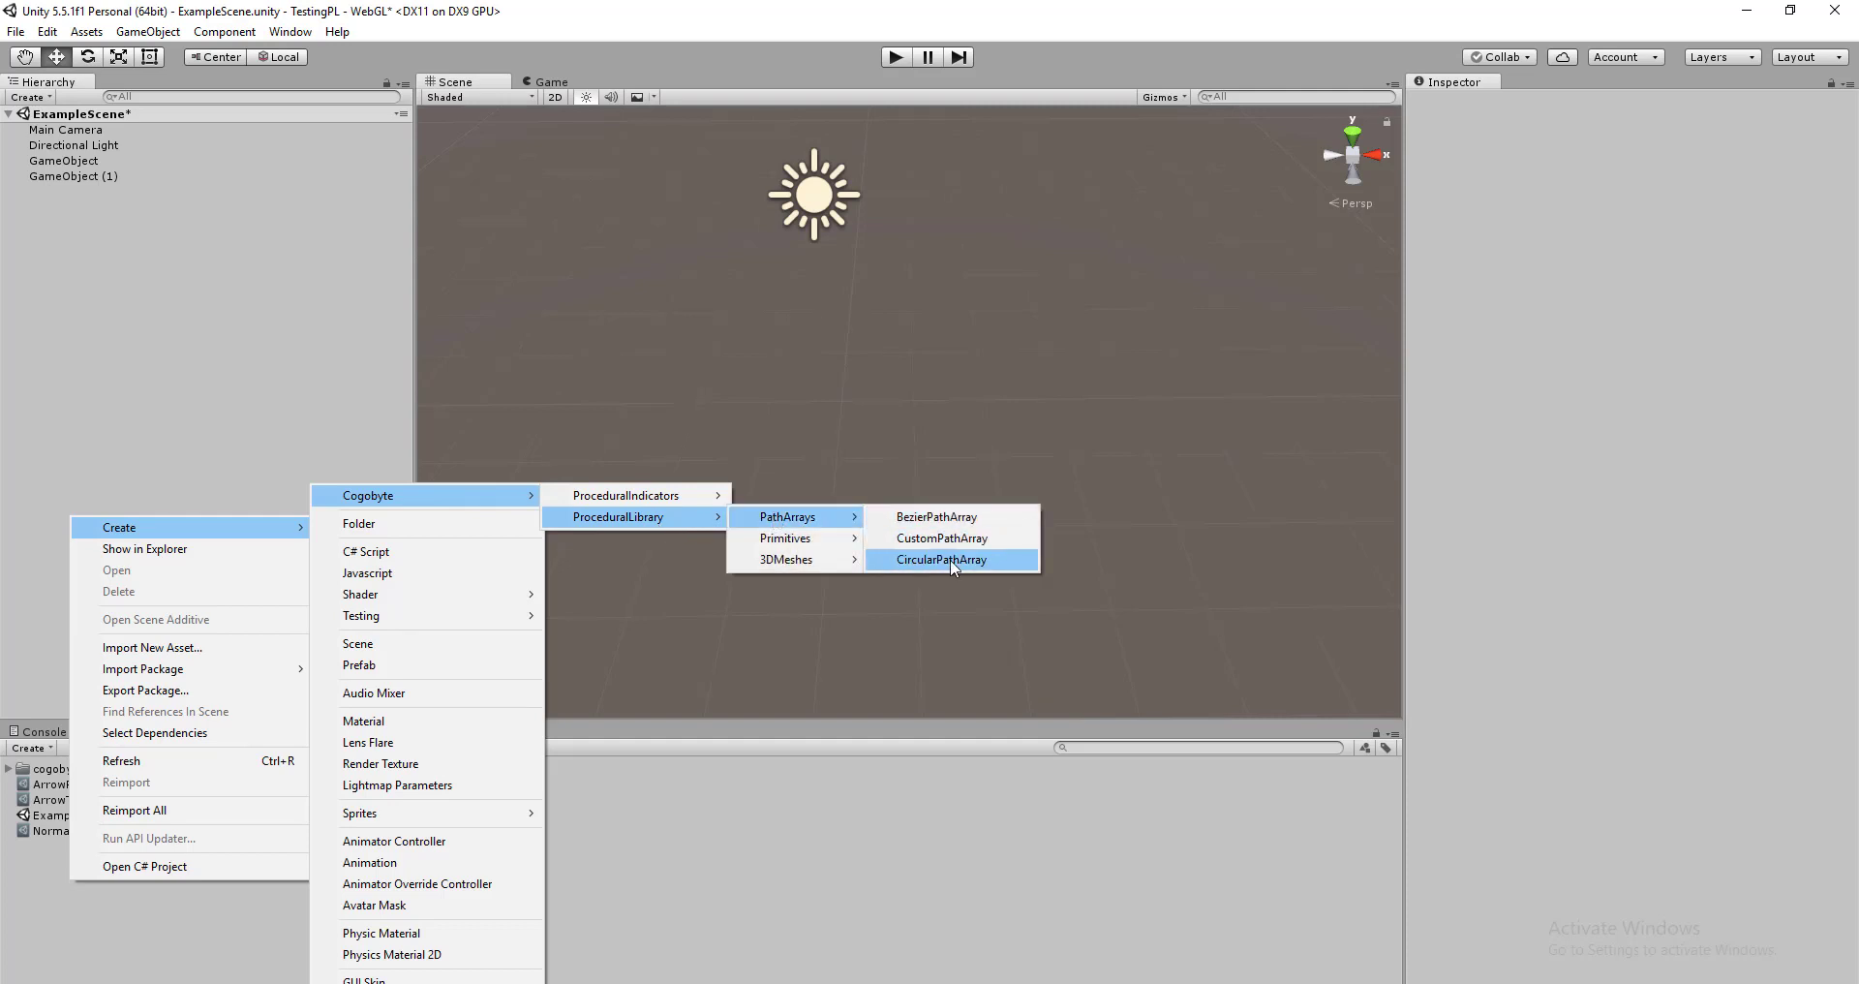
left_click(944, 560)
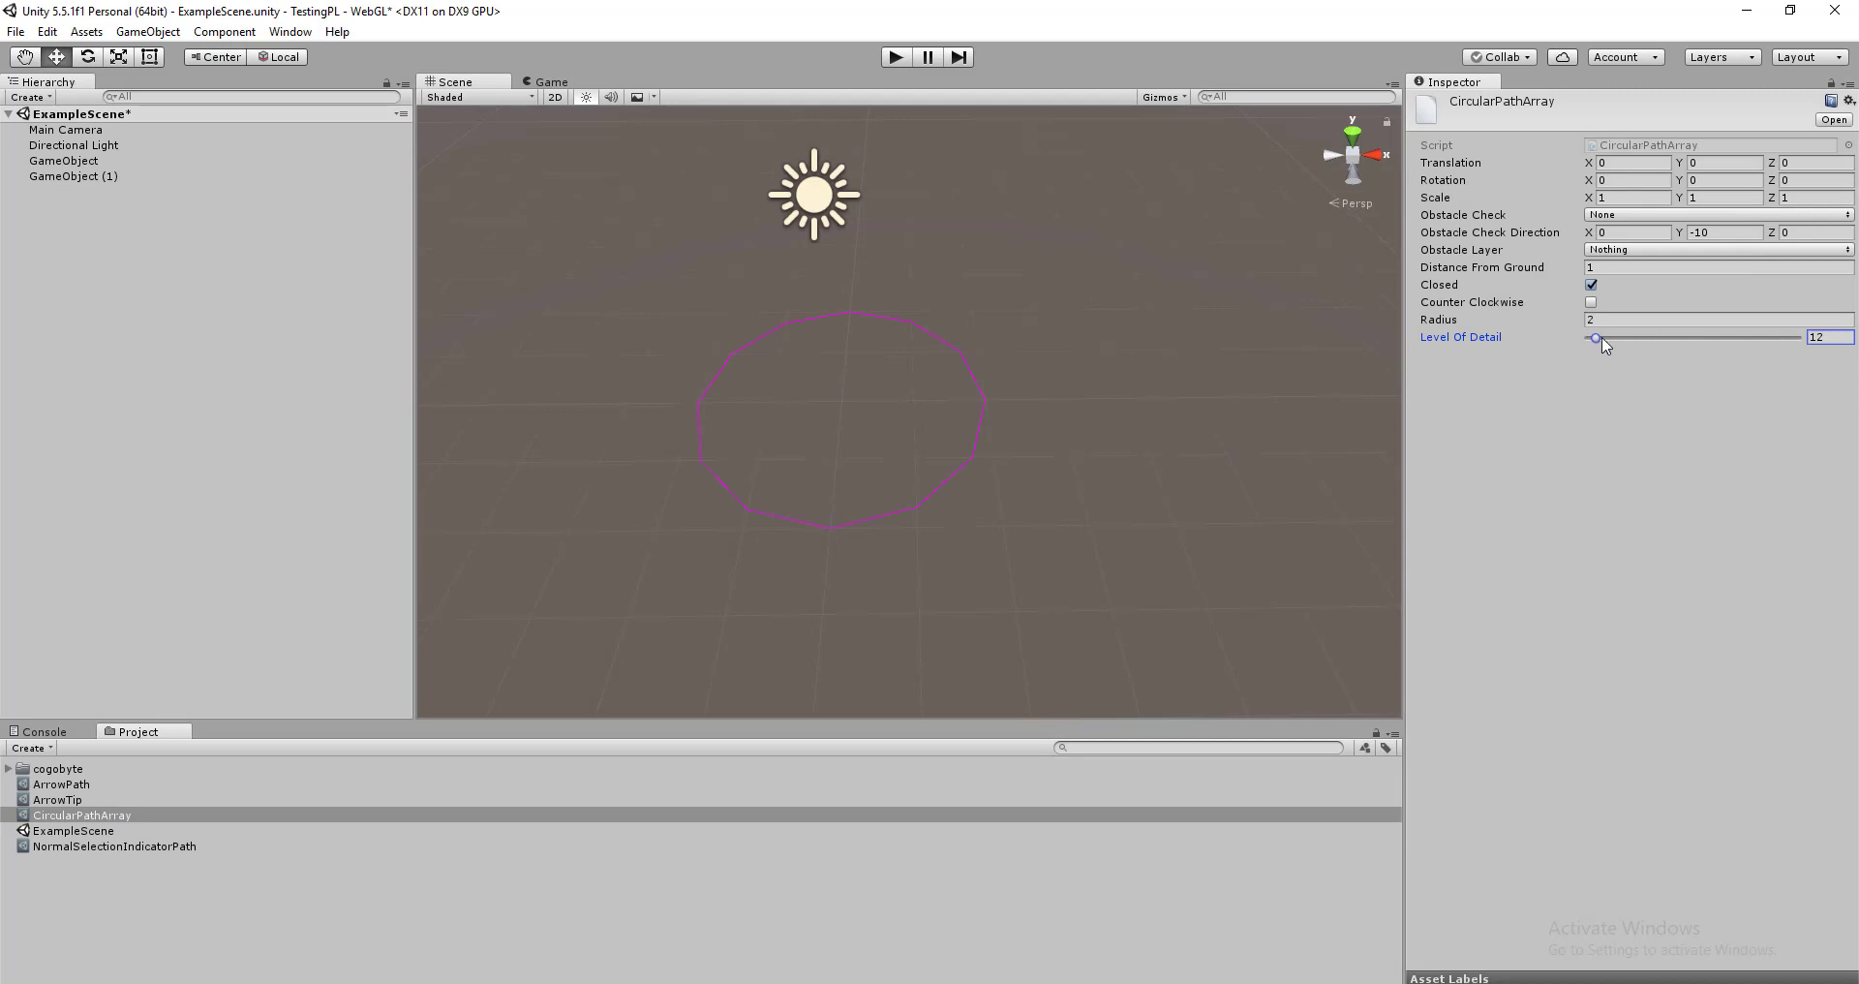
Assign CircularPathArray, NormalSelectionIndicatorPath and the CogobyteSelfLitShader material to GameObject (1), with an Update Speed of 100
left_click(107, 176)
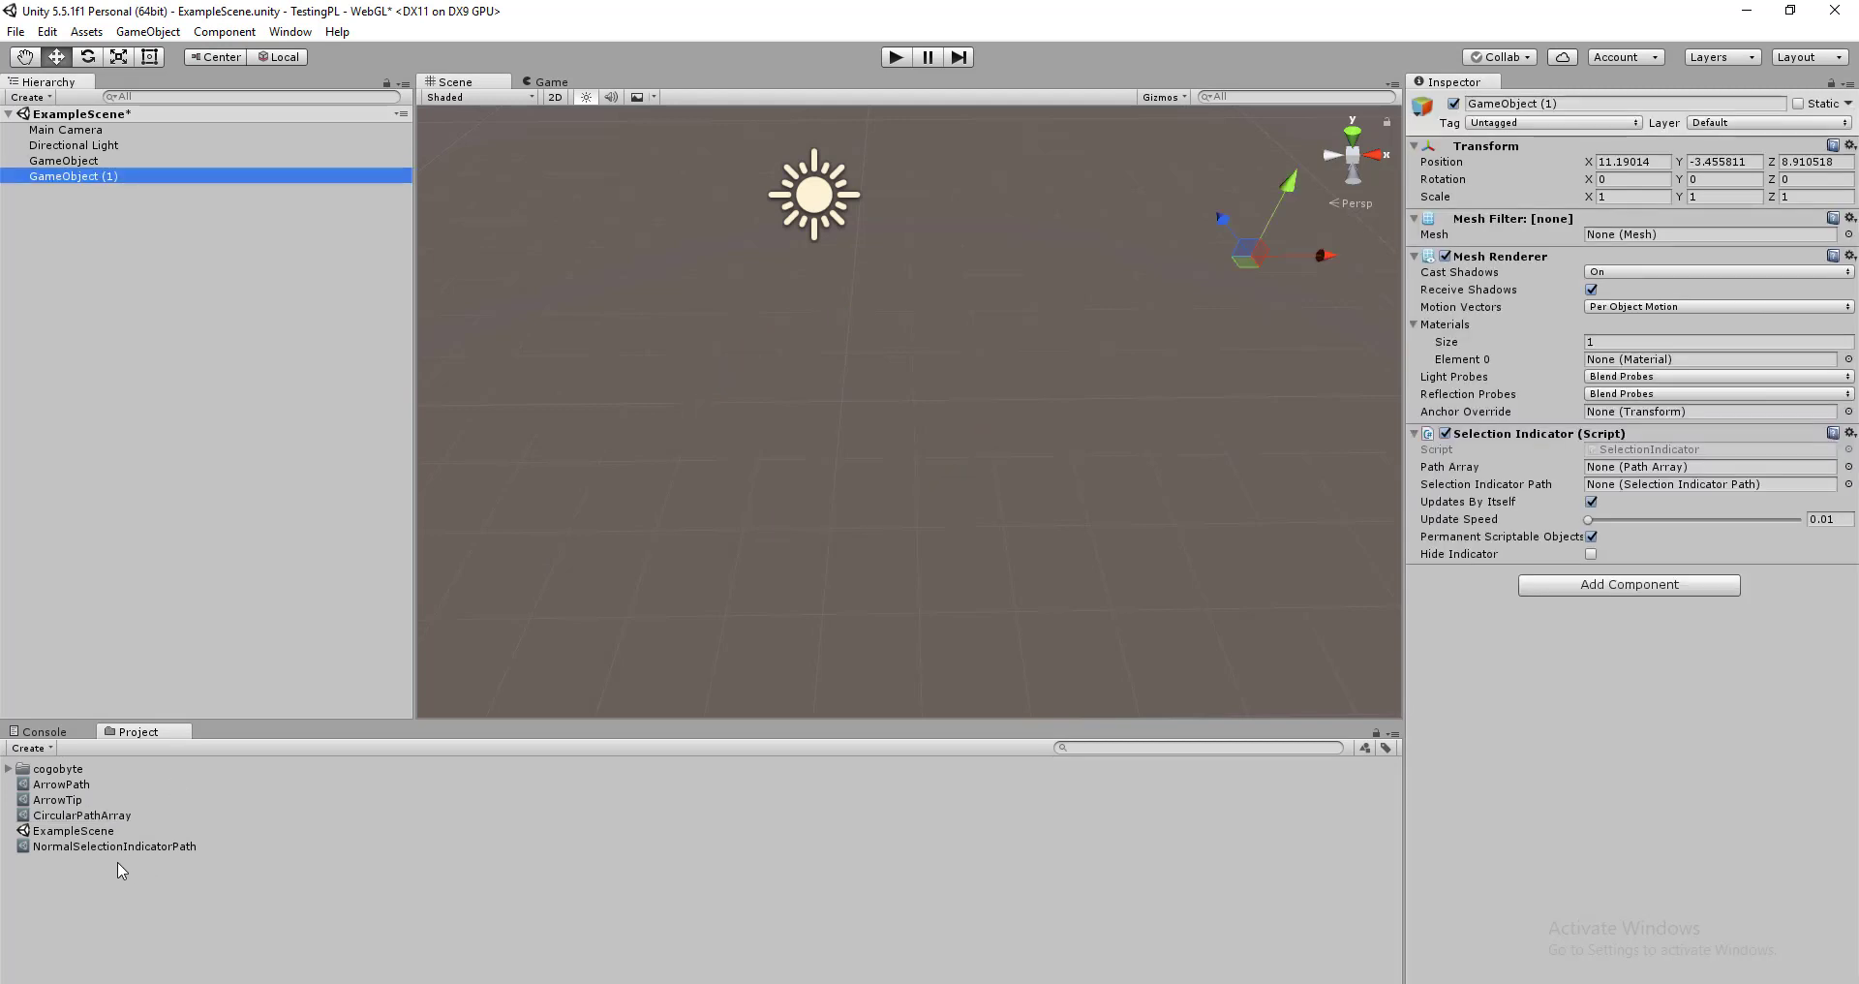
left_click_drag(124, 847, 1657, 491)
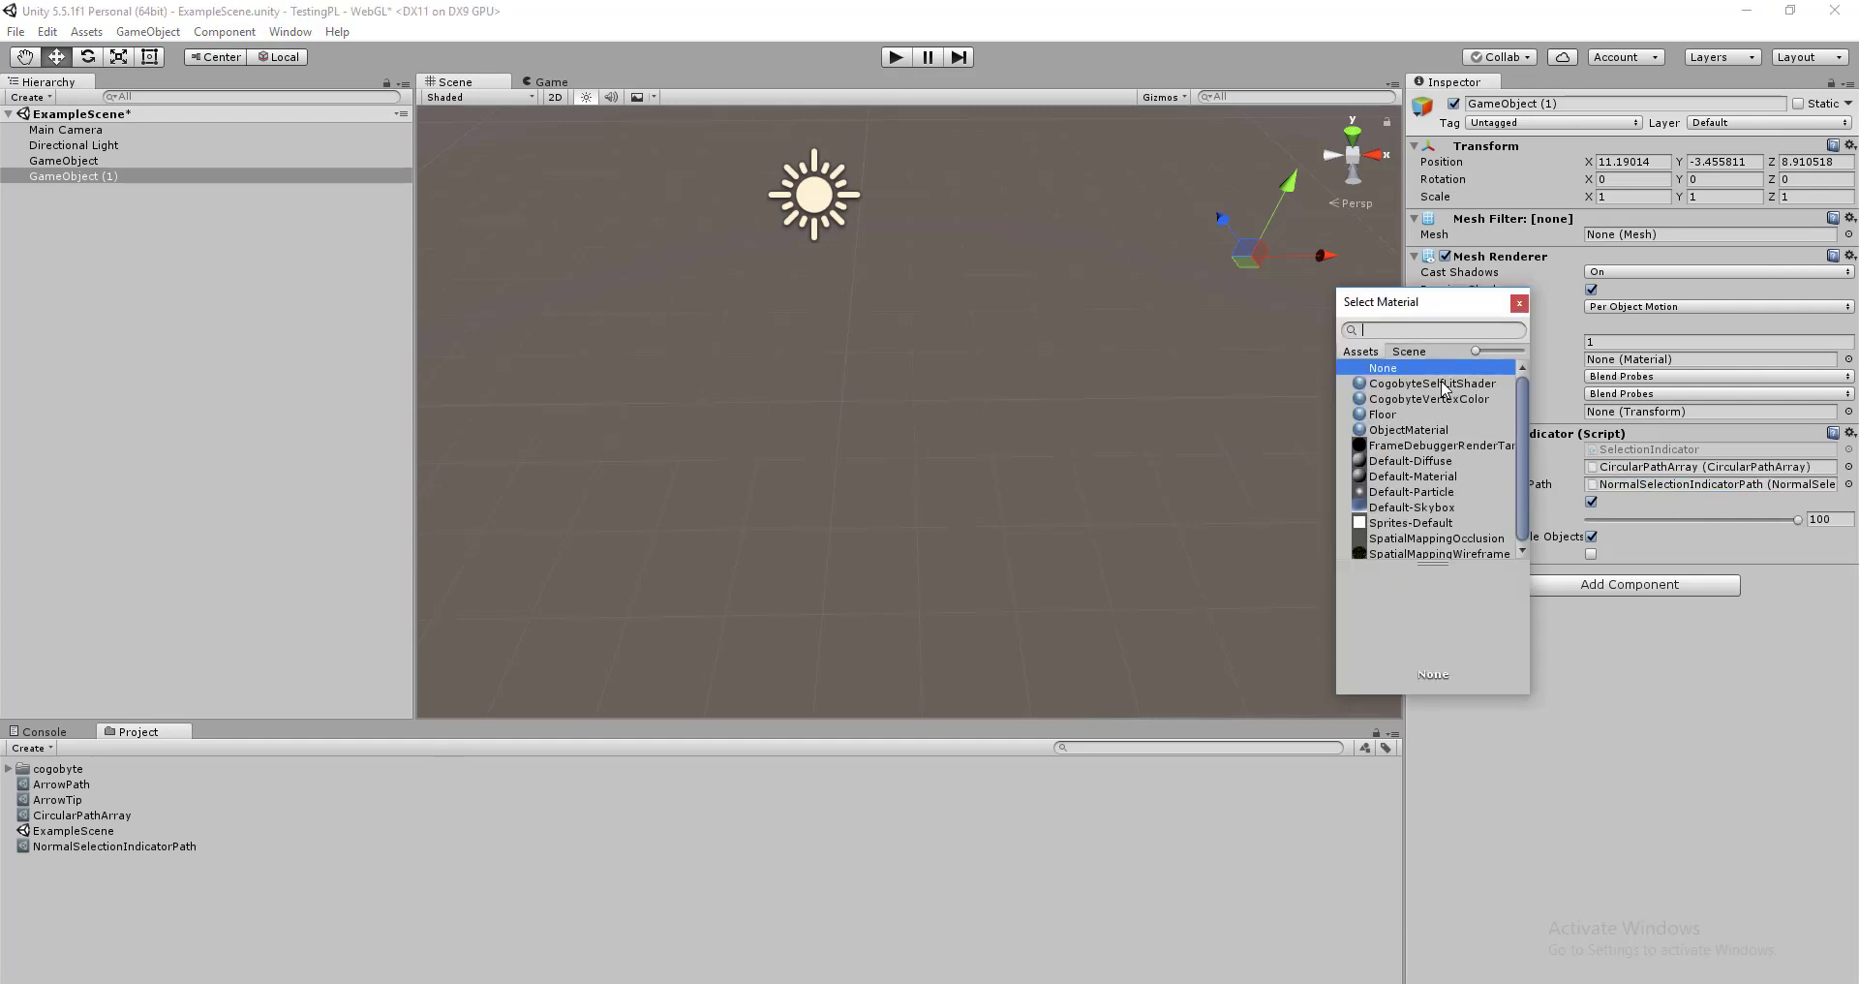
left_click(1443, 388)
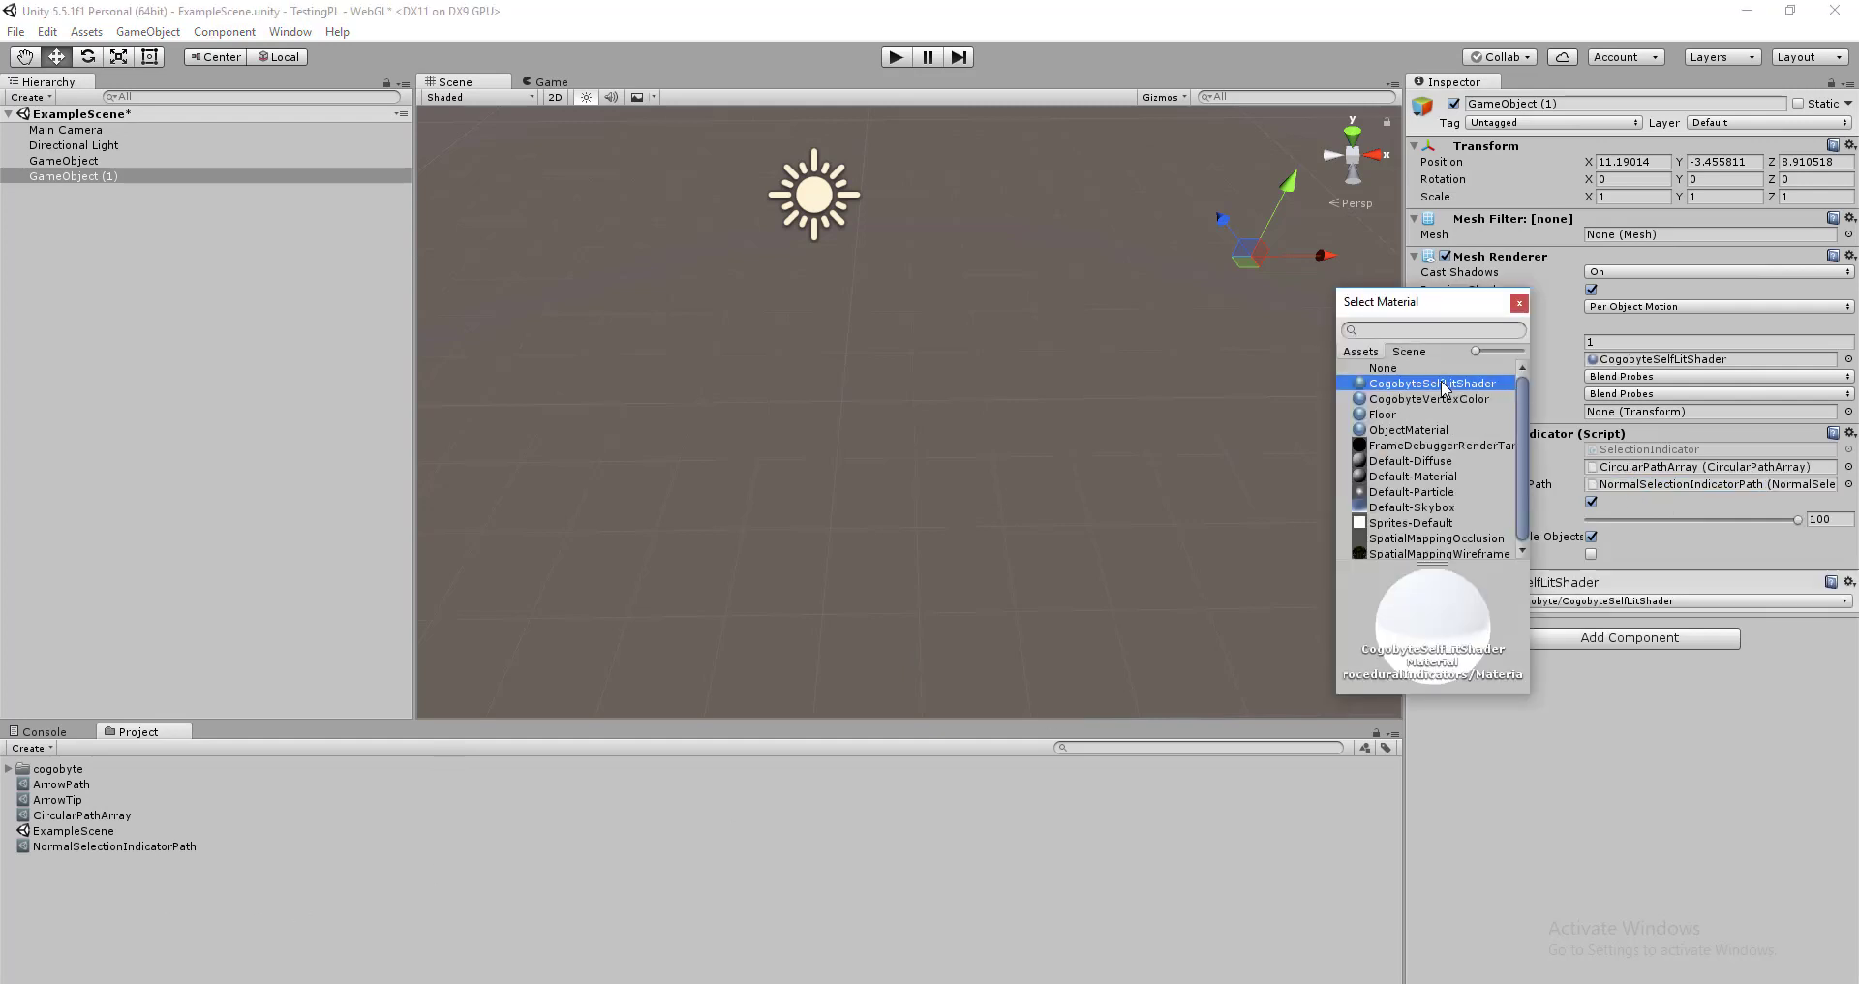
left_click(1518, 304)
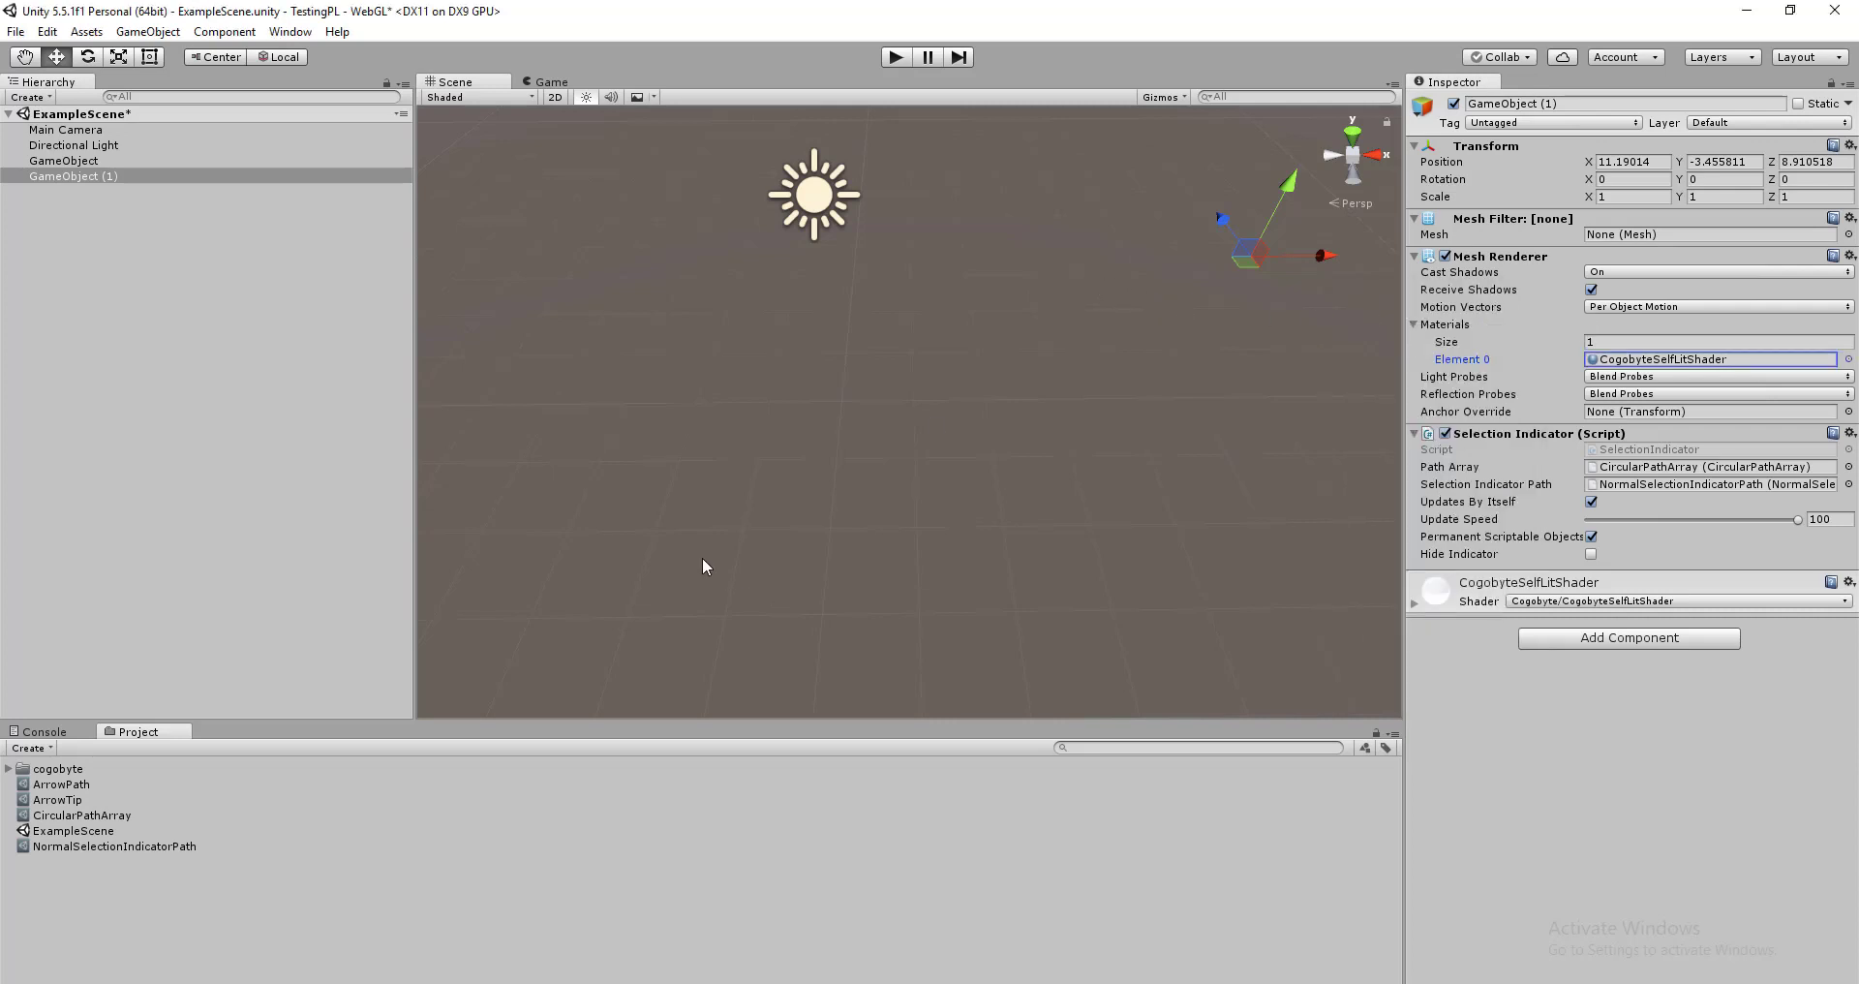
Run the scene and inspect the selection indicator's mesh in the Scene view in Shaded Wireframe mode
left_click(894, 60)
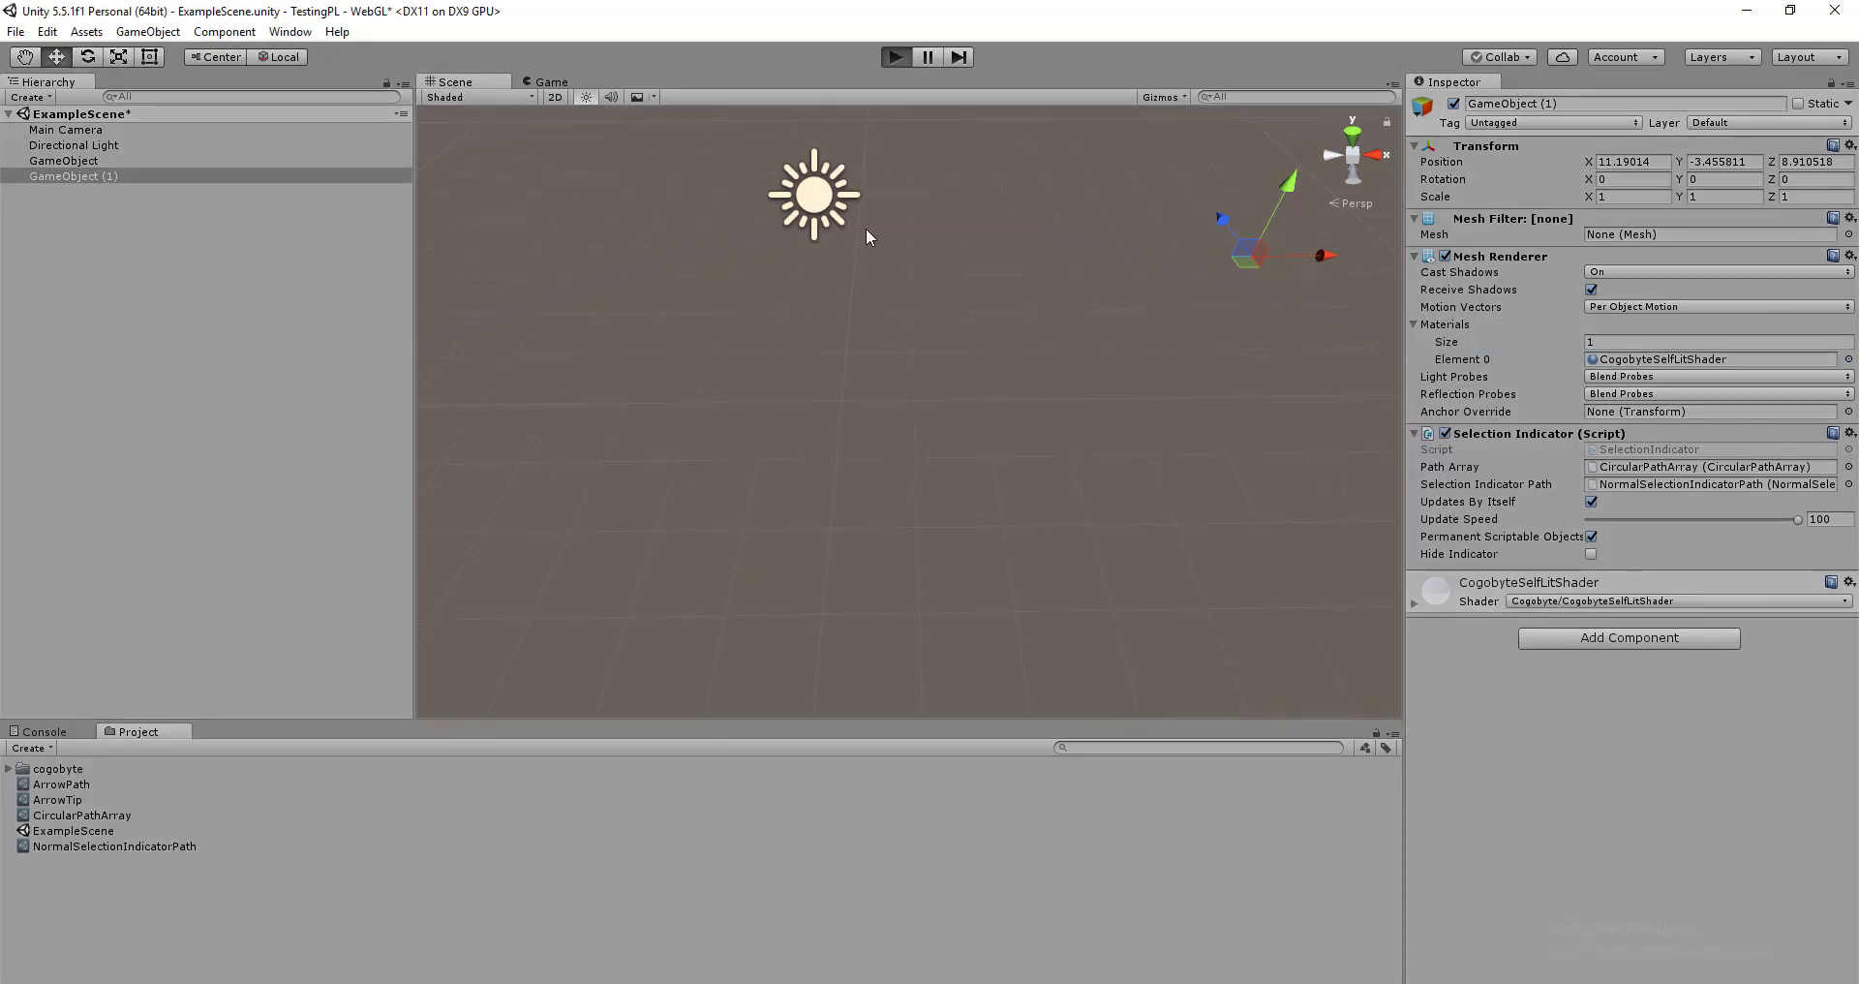
left_click(449, 82)
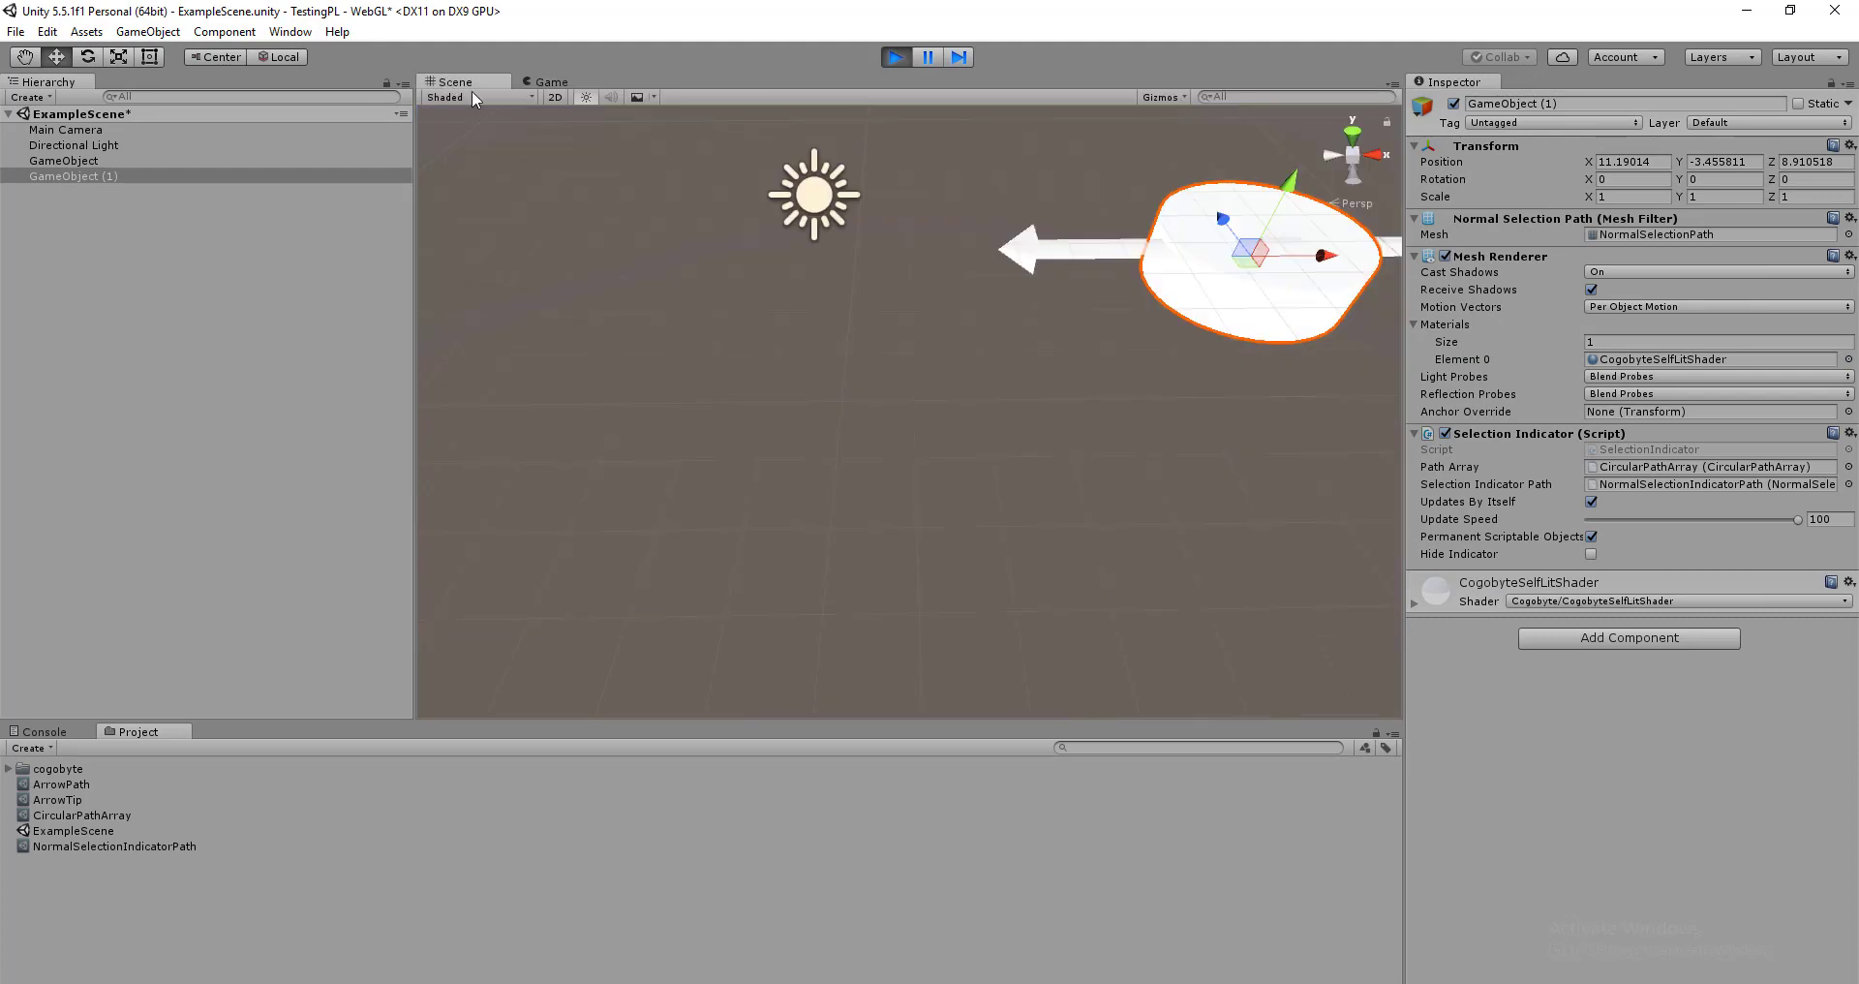
middle_click_drag(922, 307, 862, 527)
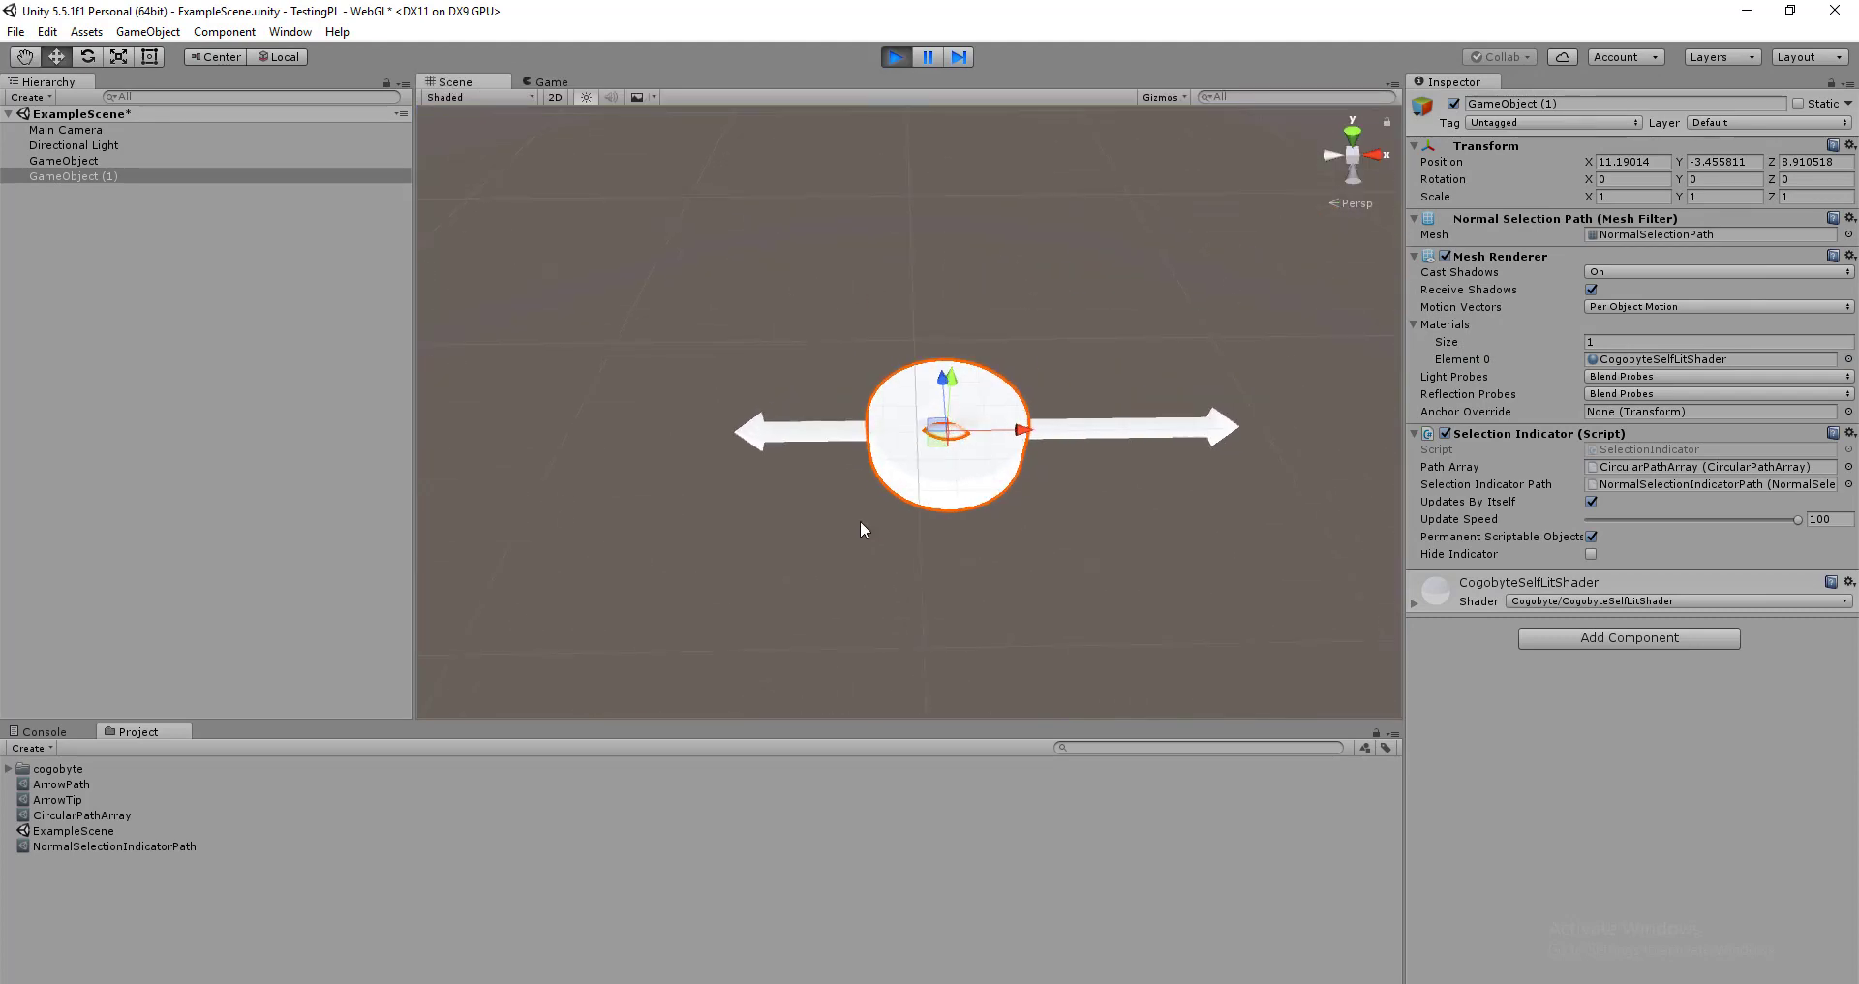
scroll(863, 523, "up", 5)
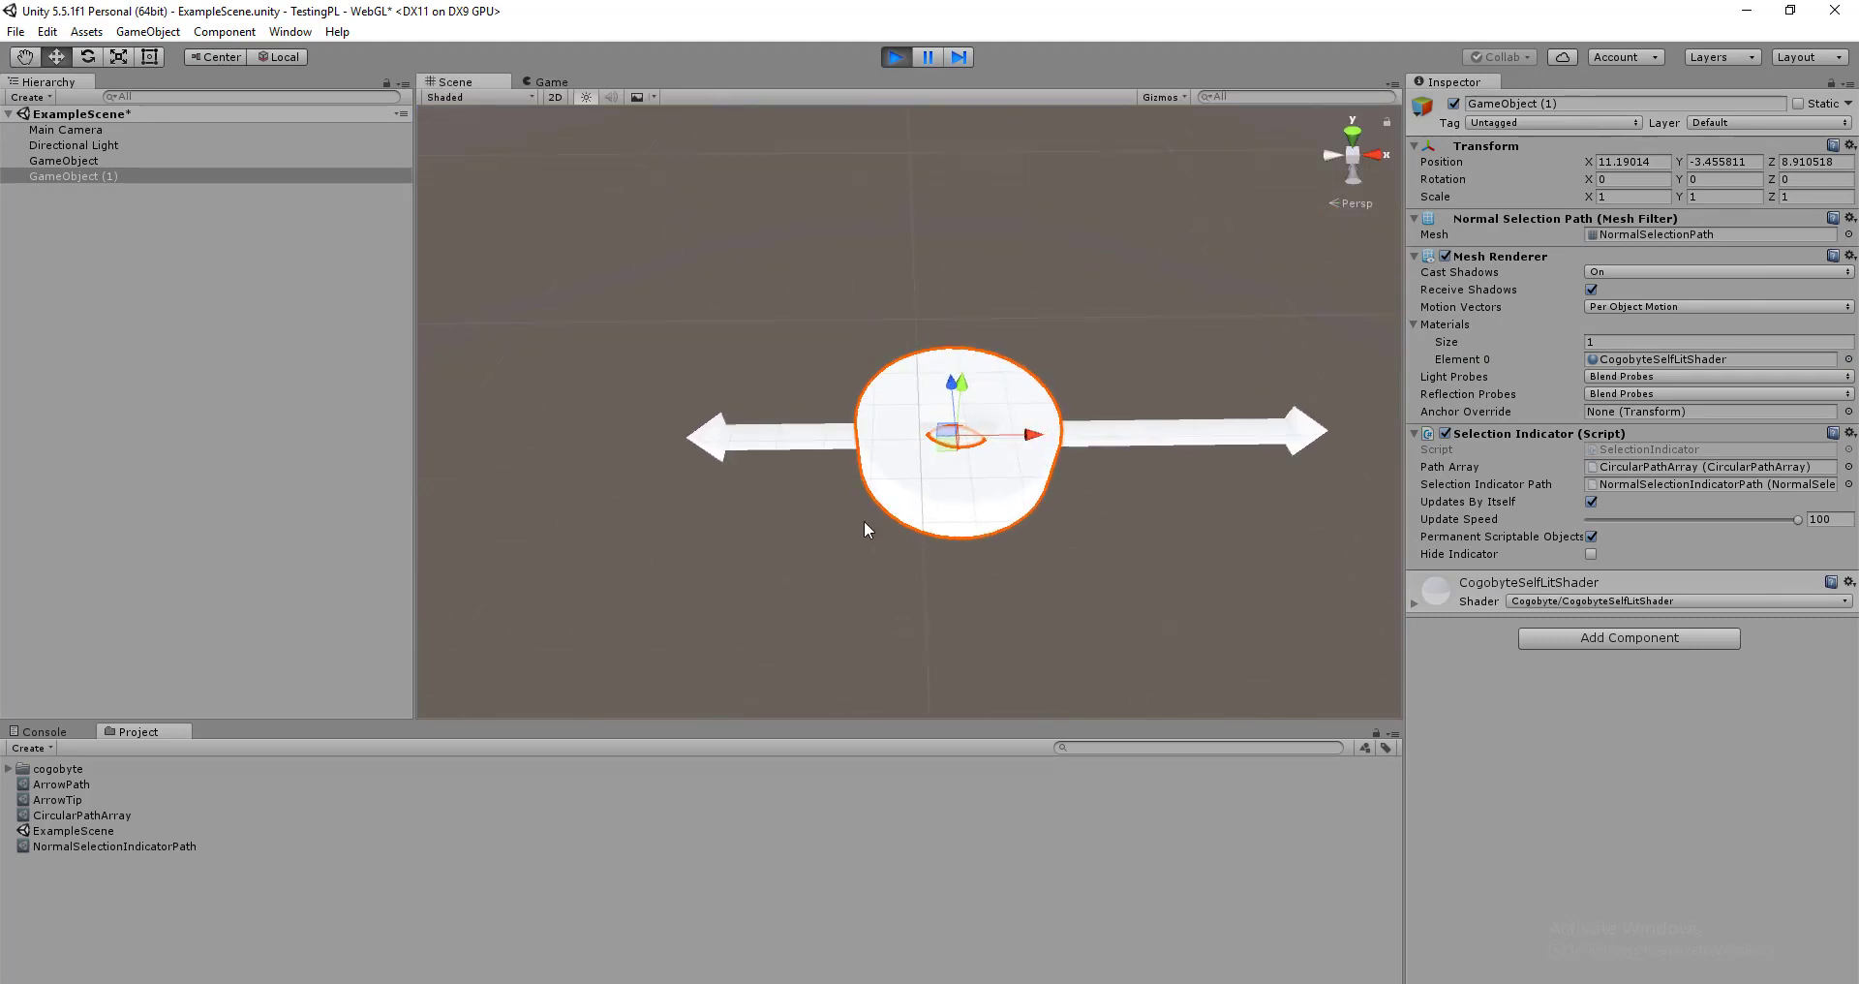
left_click(472, 98)
left_click(494, 159)
Set CircularPathArray's Level of Detail to 37, adjust its Radius, and stop the running scene
left_click(81, 815)
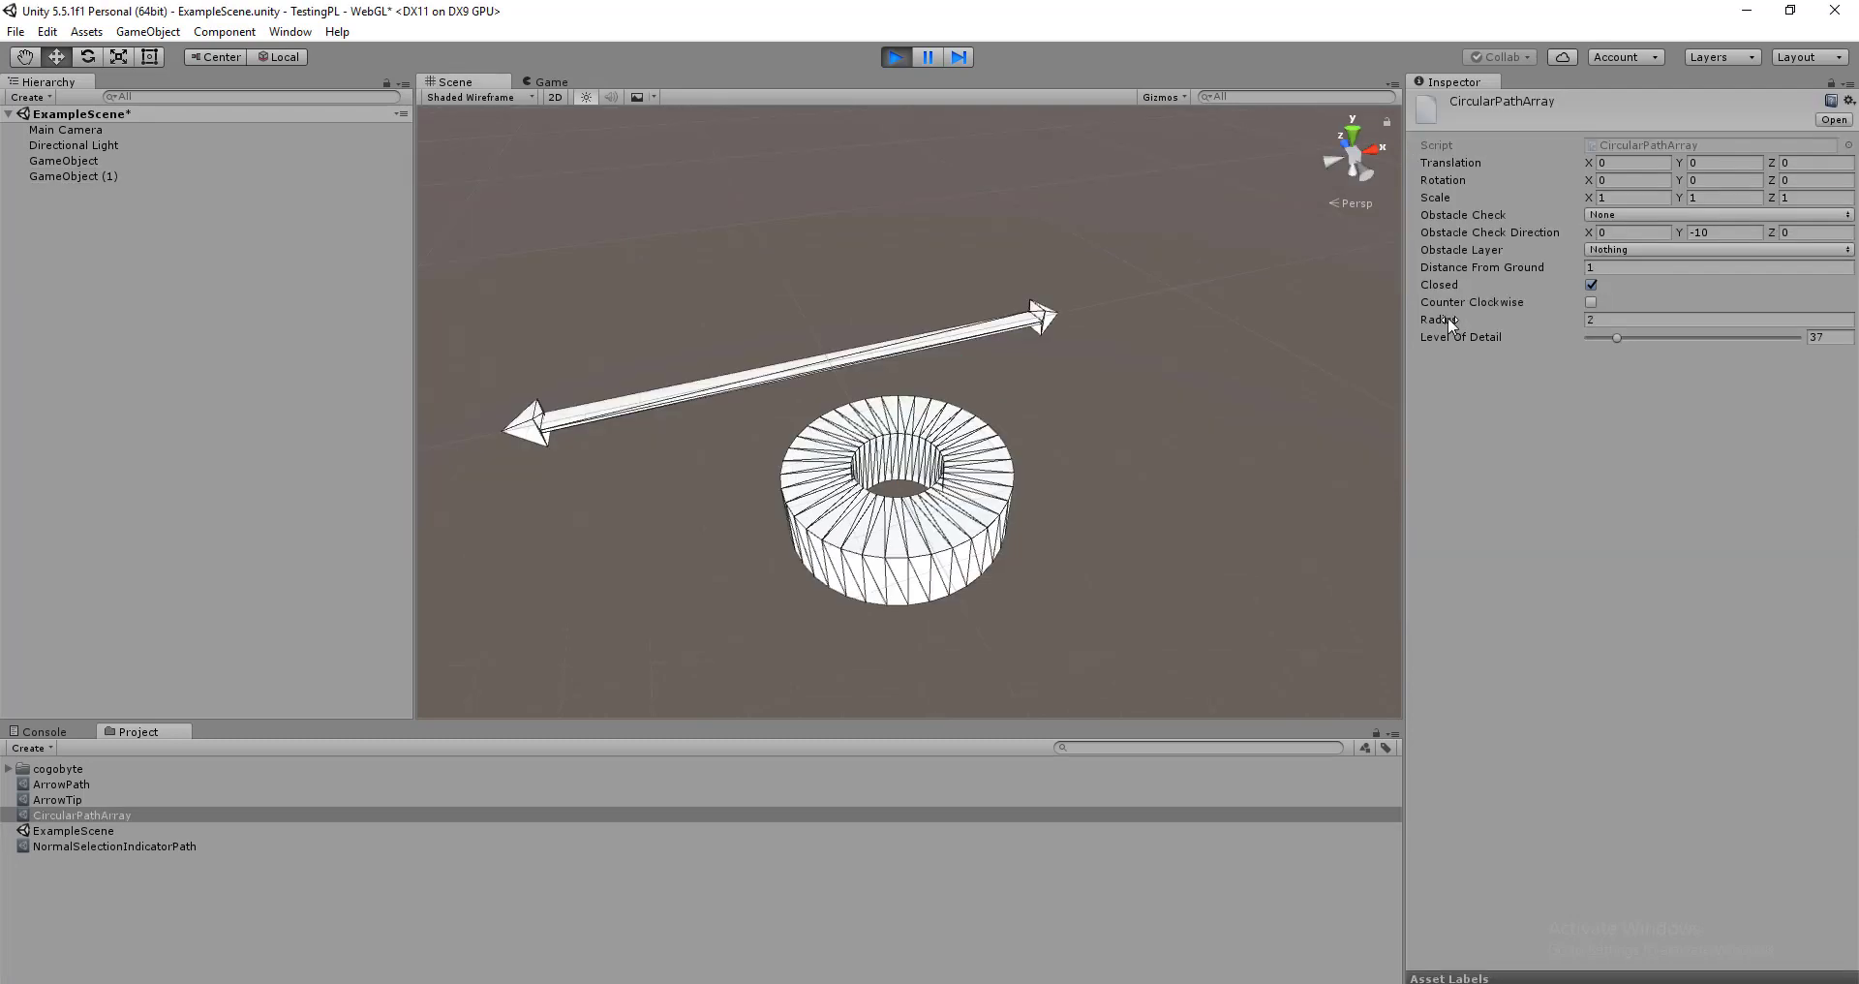
left_click_drag(1449, 317, 1486, 332)
key("ctrl+p")
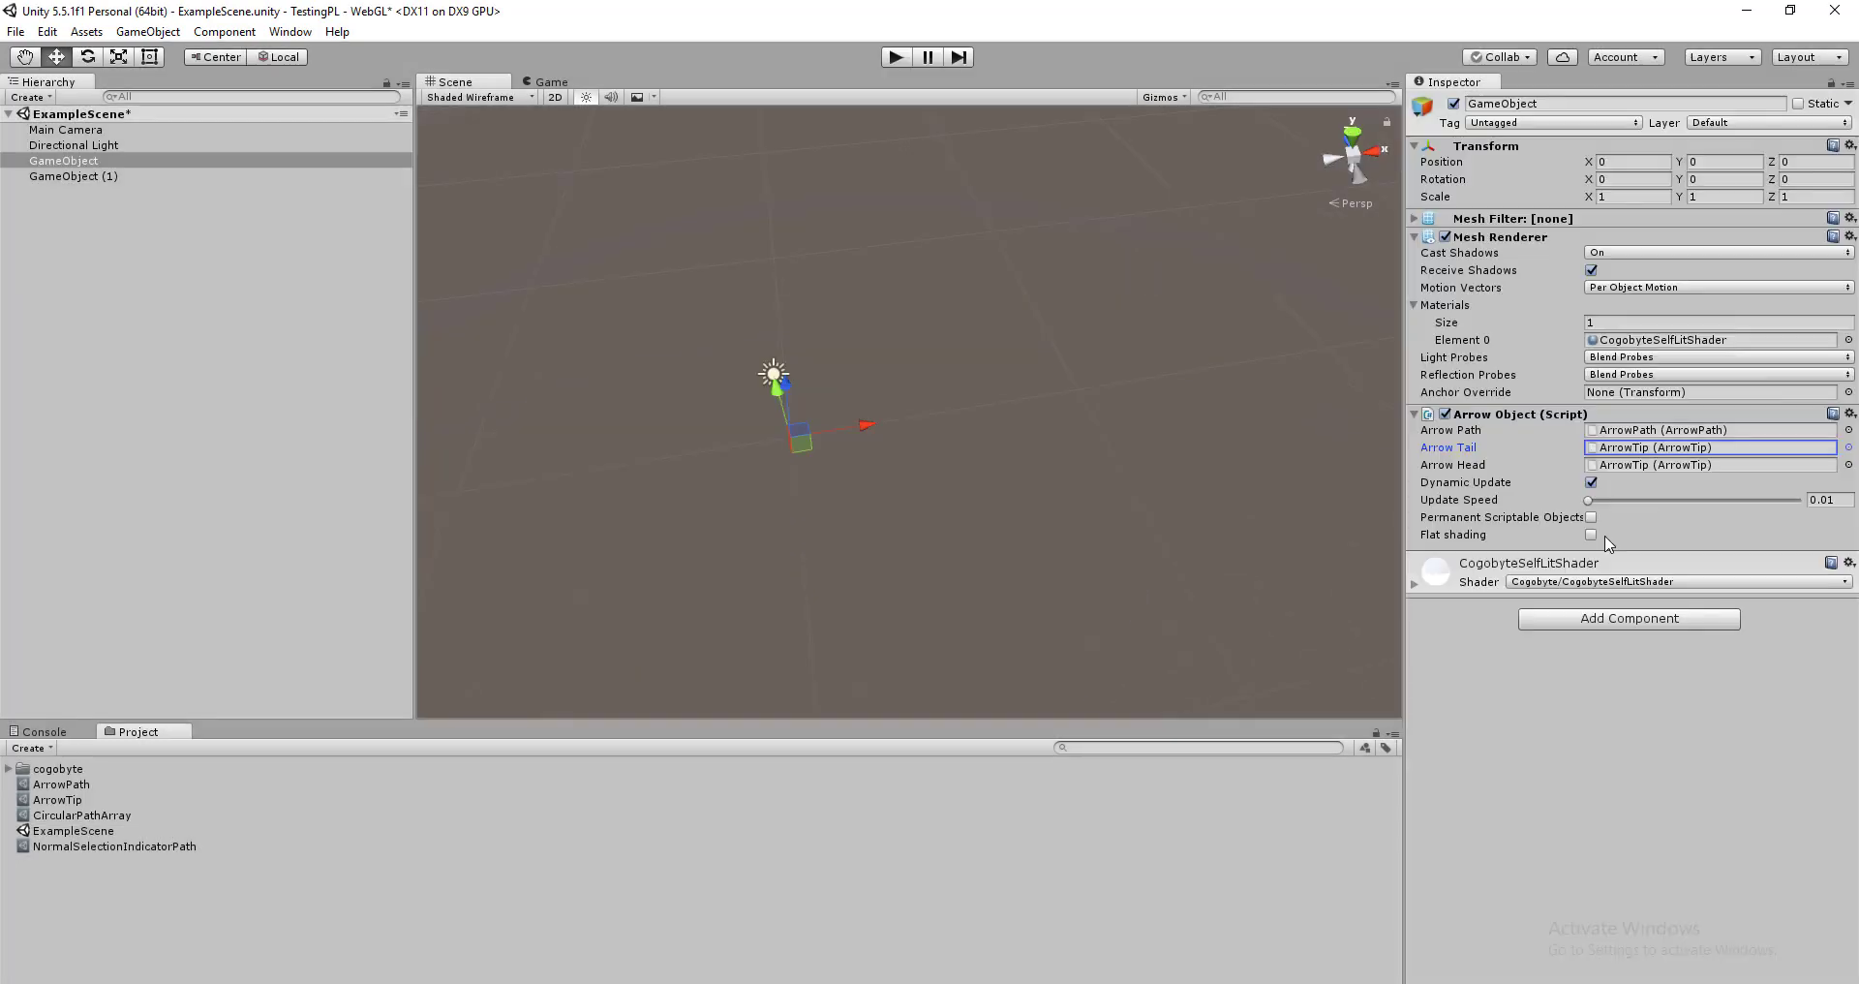
Replace the Arrow Tail of the first game object's Arrow Object component with the ConeTip asset
left_click(1848, 448)
left_click(1382, 367)
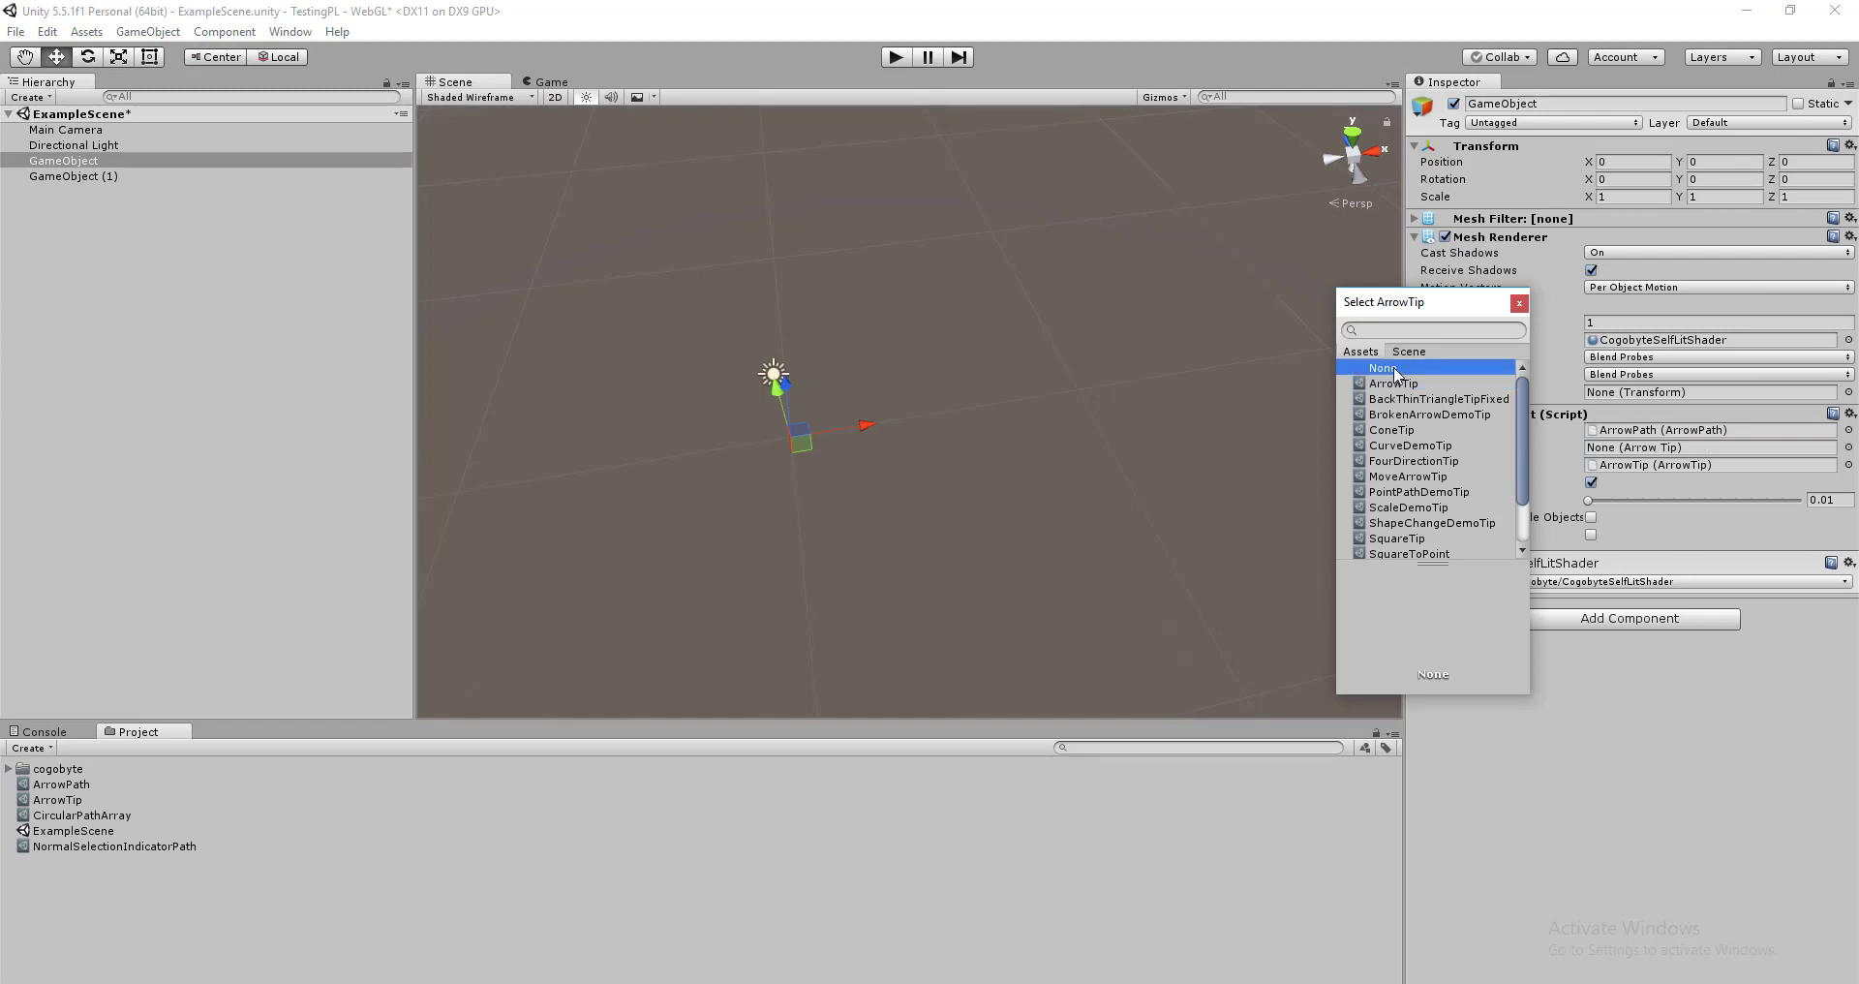
left_click(1401, 430)
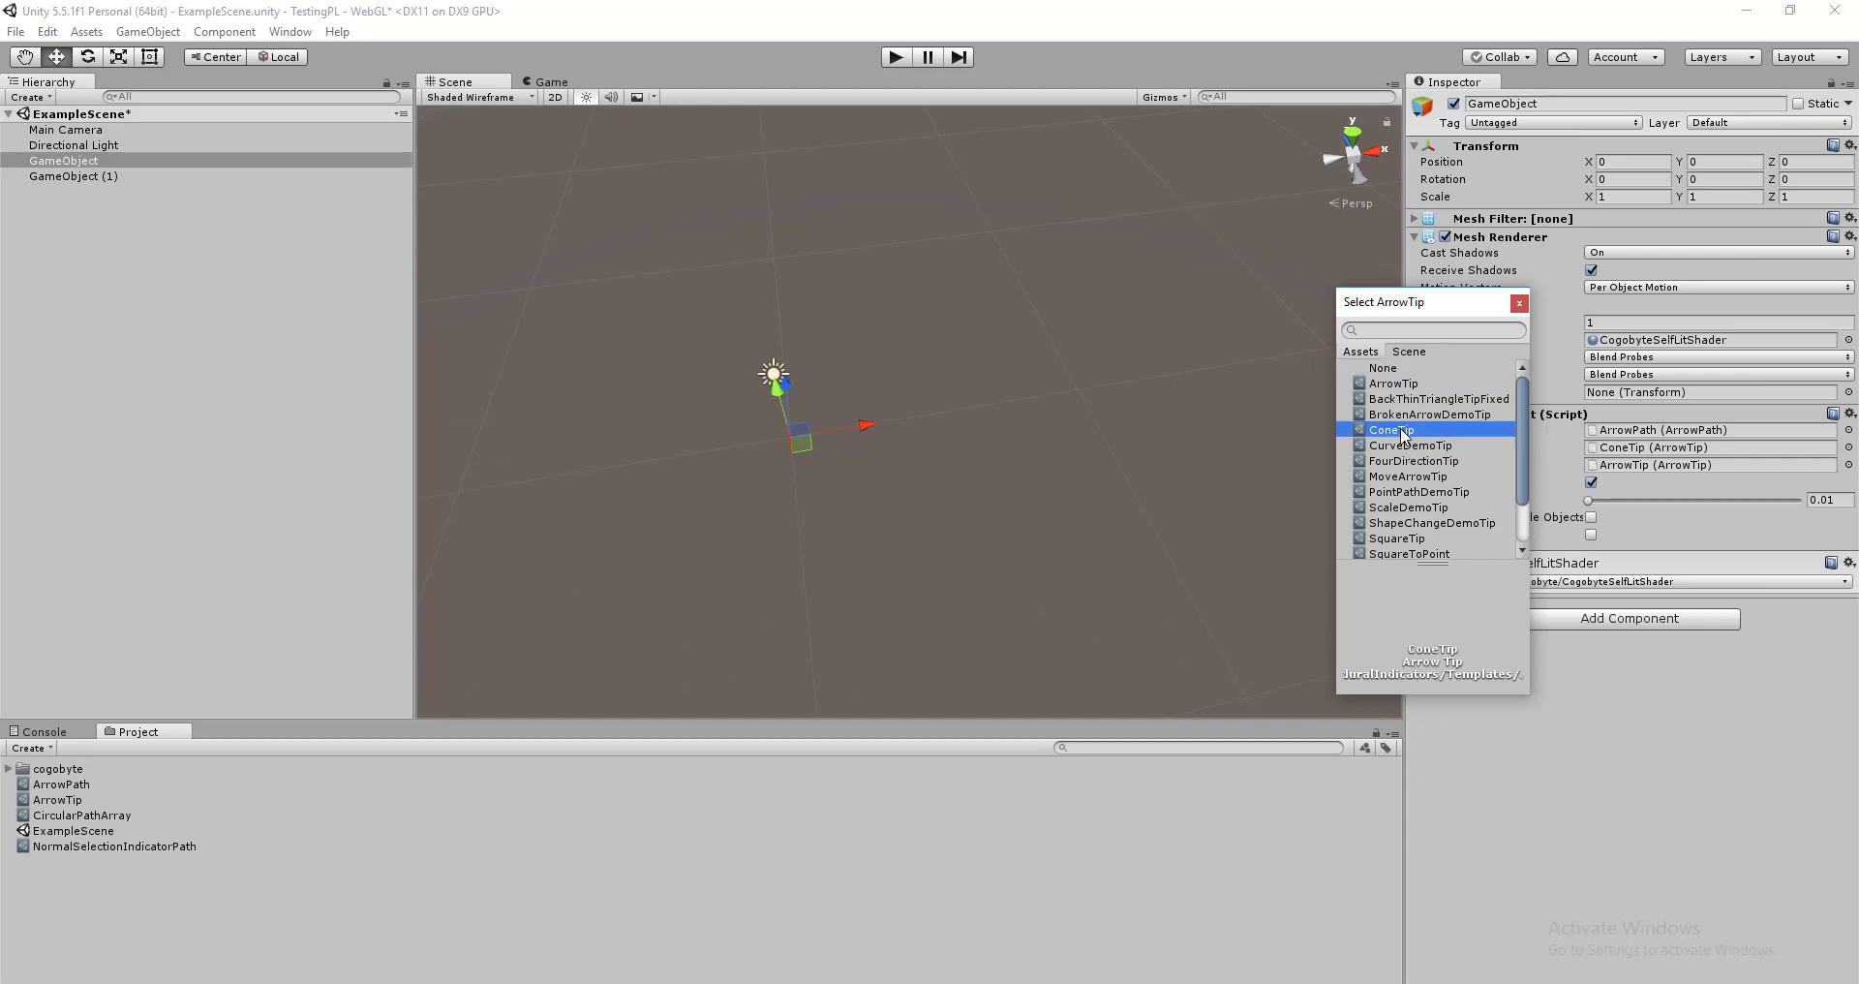